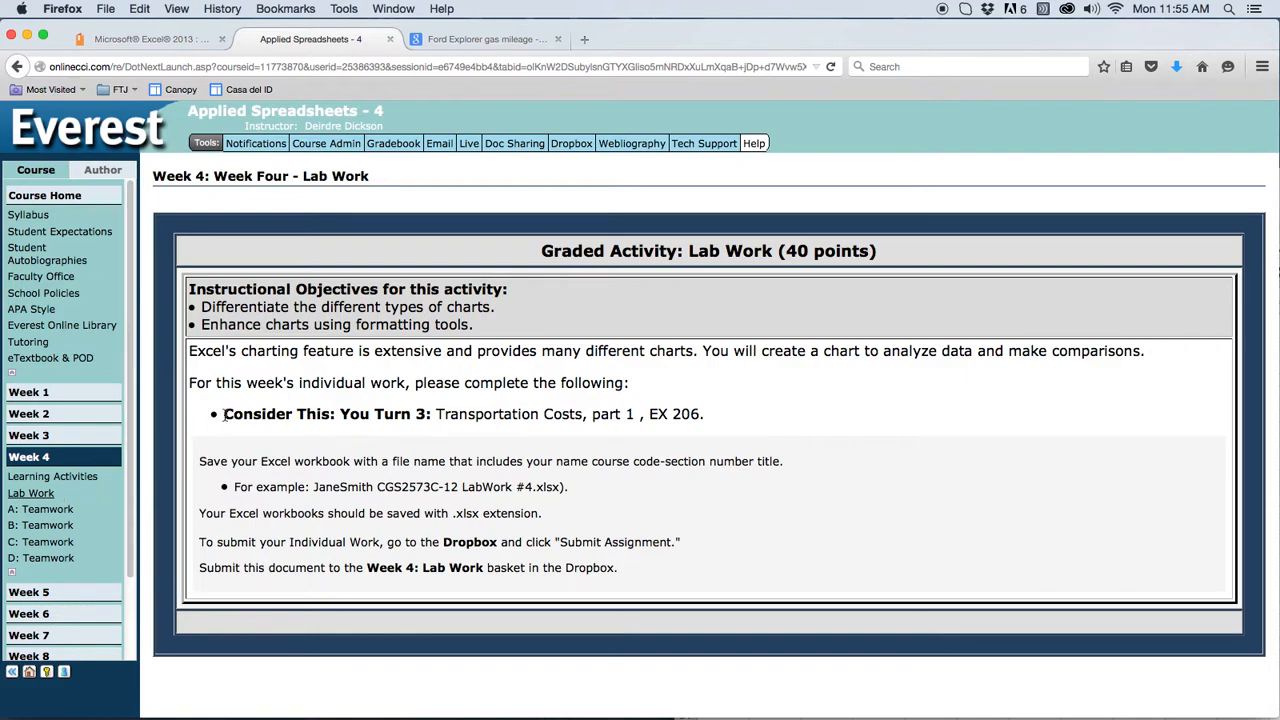
# Step: Review the Week 4 lab assignment, then the Transportation Costs Part 1 instructions and Tables 3-14 and 3-15 on textbook page EX 206
pyautogui.click(437, 414)
pyautogui.moveTo(647, 413); pyautogui.dragTo(731, 419)
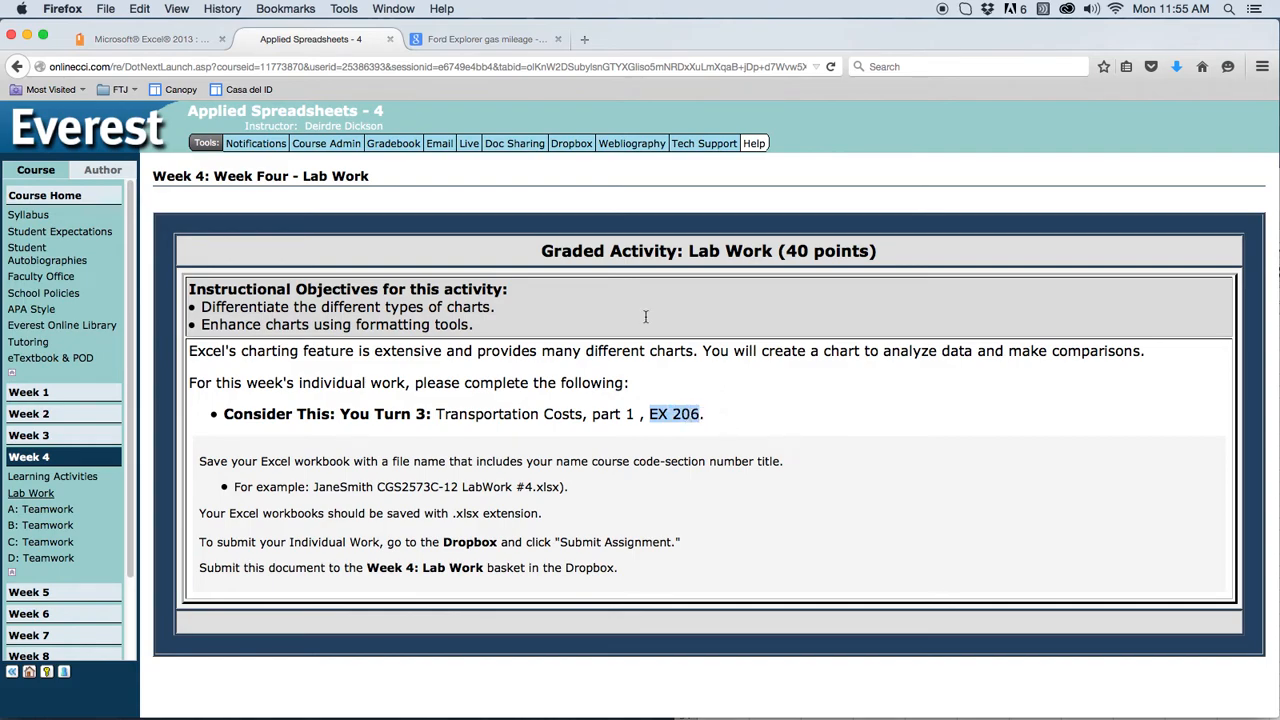
pyautogui.click(156, 39)
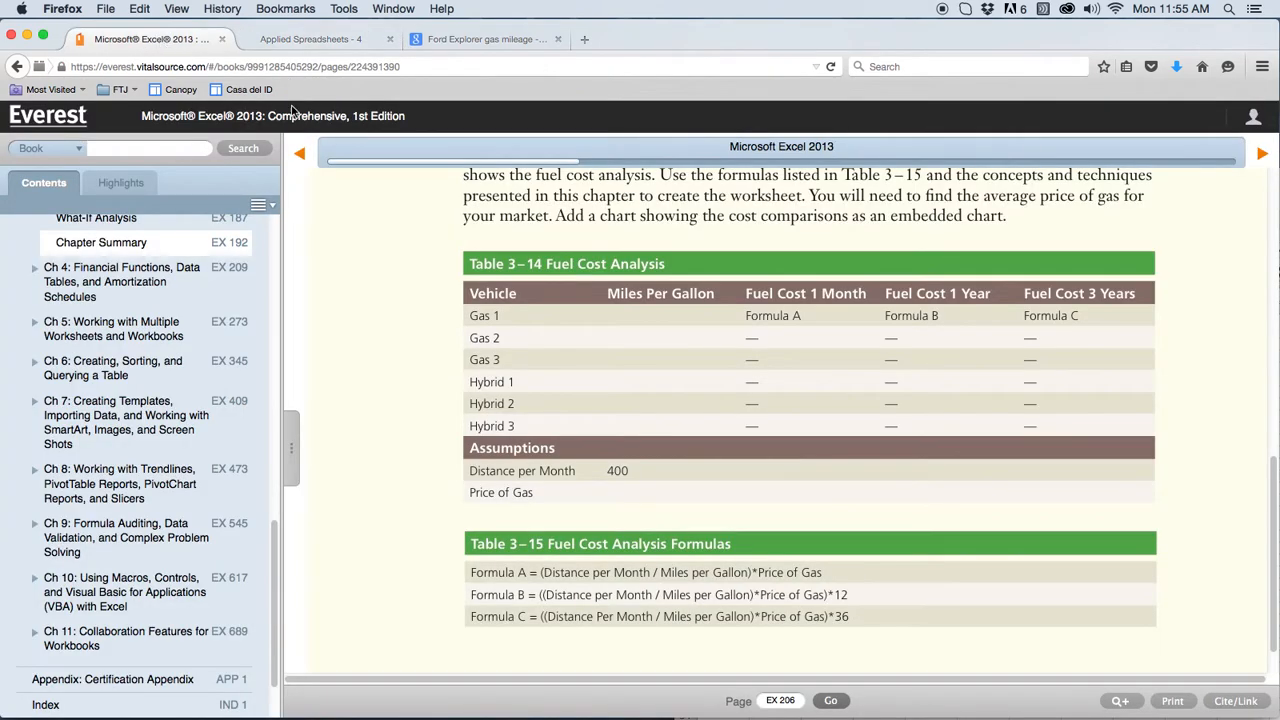
pyautogui.scroll(5, 399, 261)
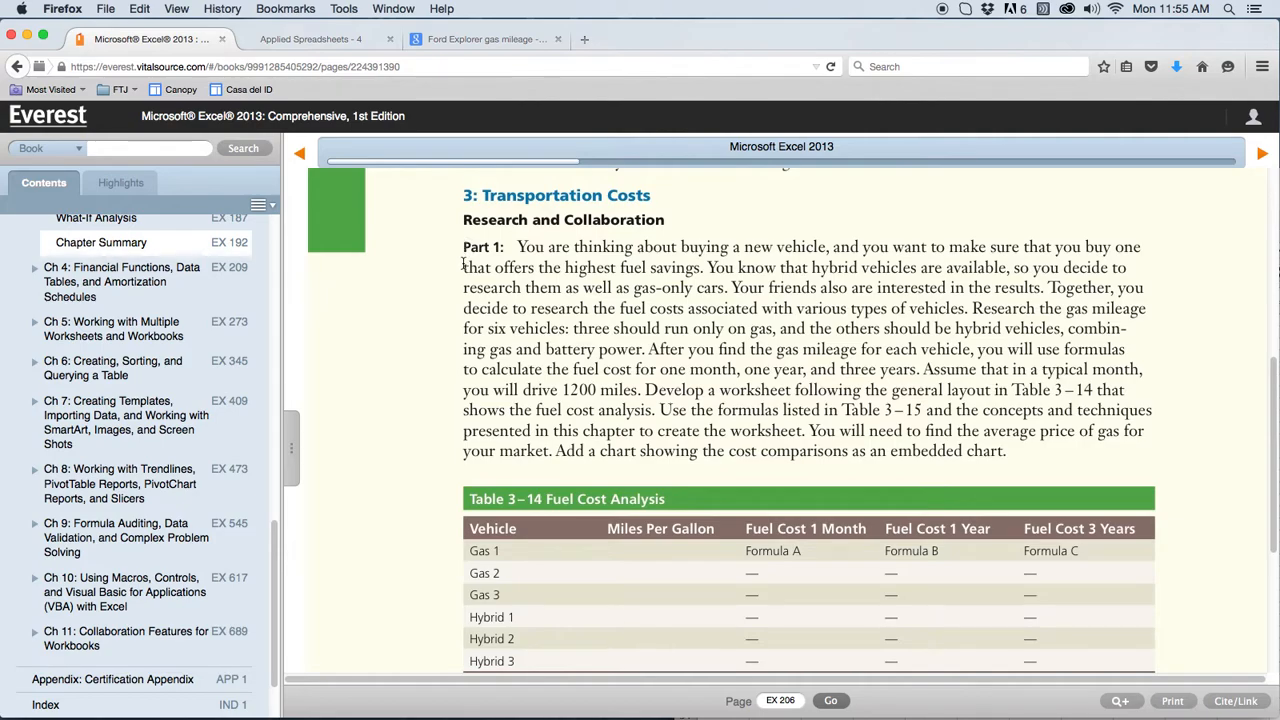
pyautogui.scroll(-3, 463, 265)
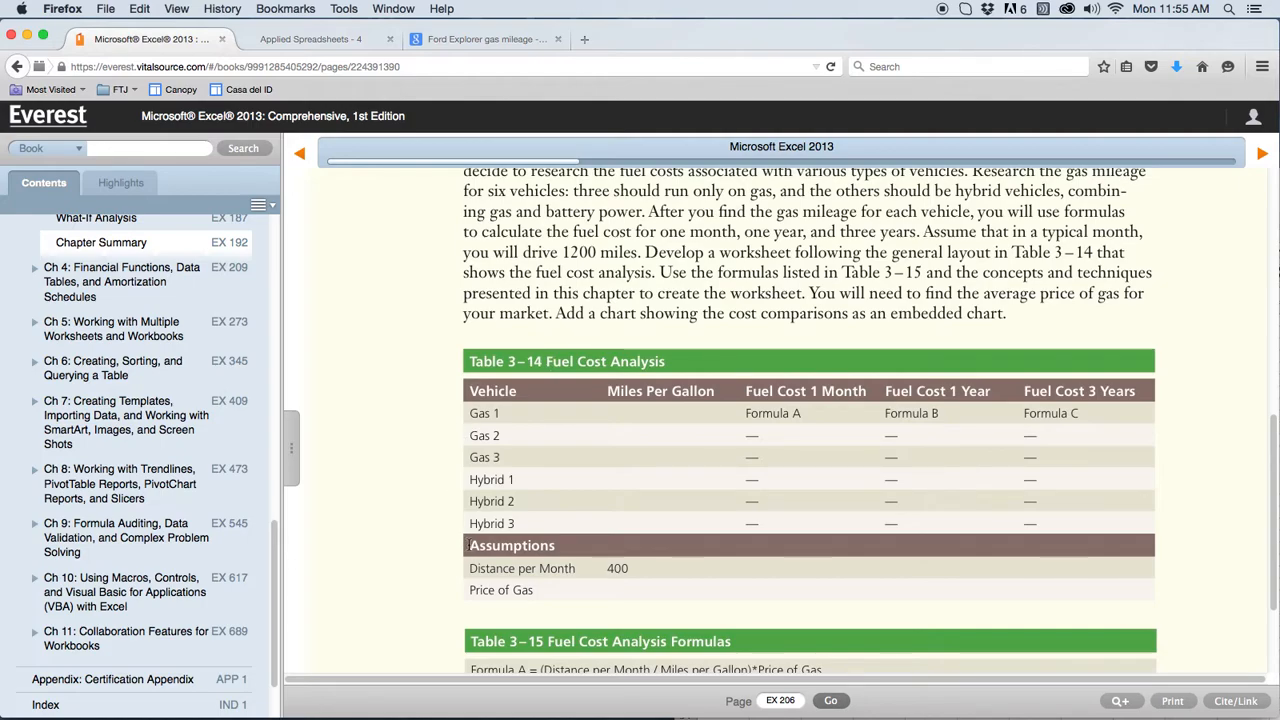
pyautogui.scroll(-3, 449, 503)
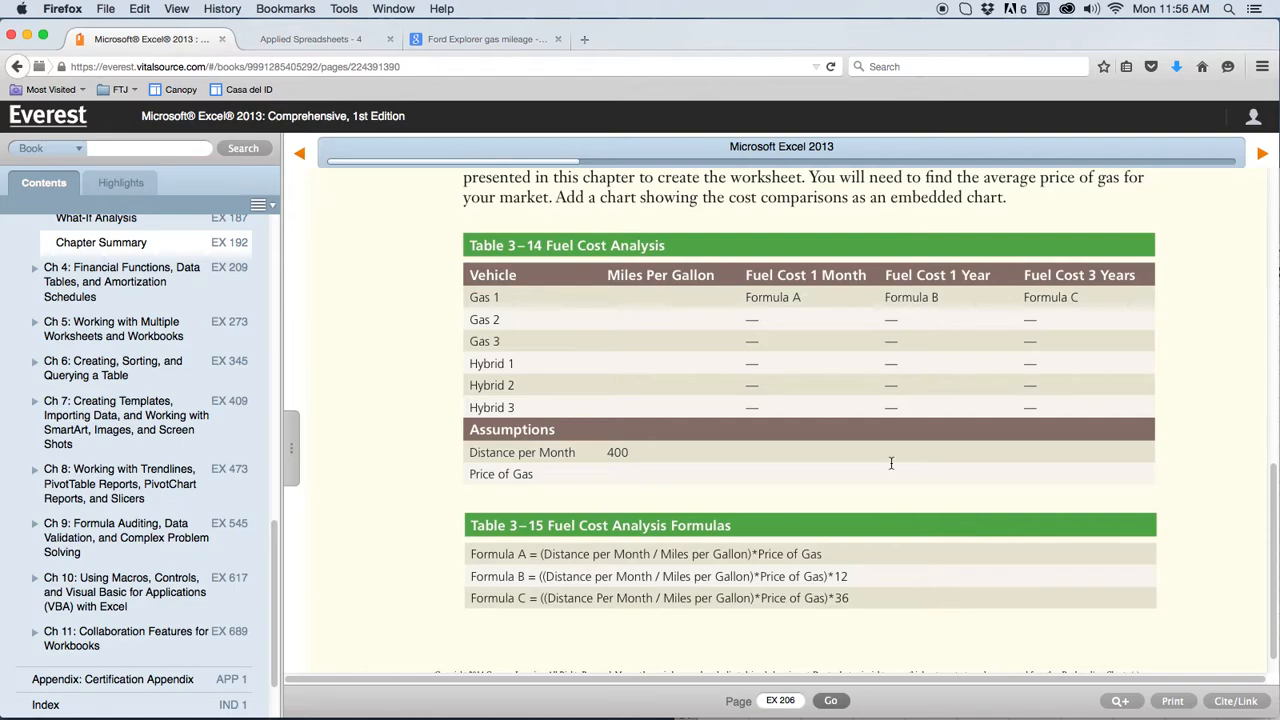
pyautogui.click(1026, 276)
# Step: Look up the 2015 Ford Explorer's gas mileage on fueleconomy.gov from the Google results for "Ford Explorer gas mileage"
pyautogui.click(483, 42)
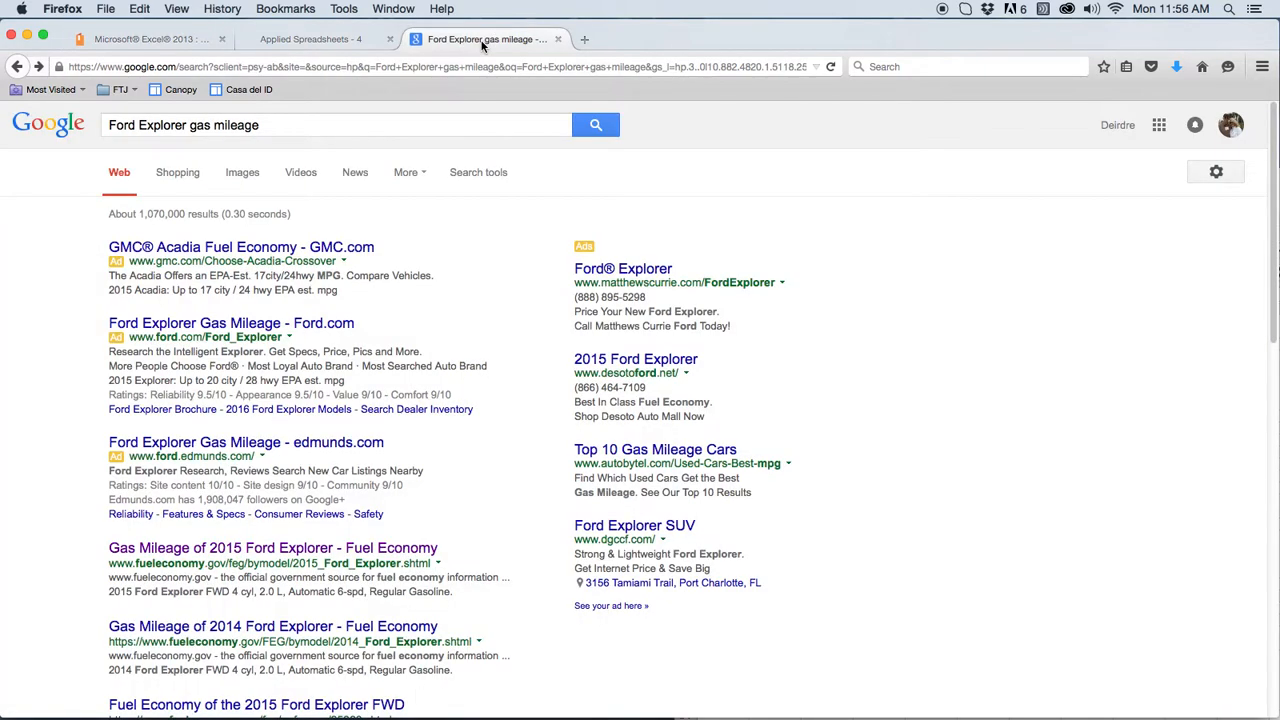
pyautogui.click(277, 123)
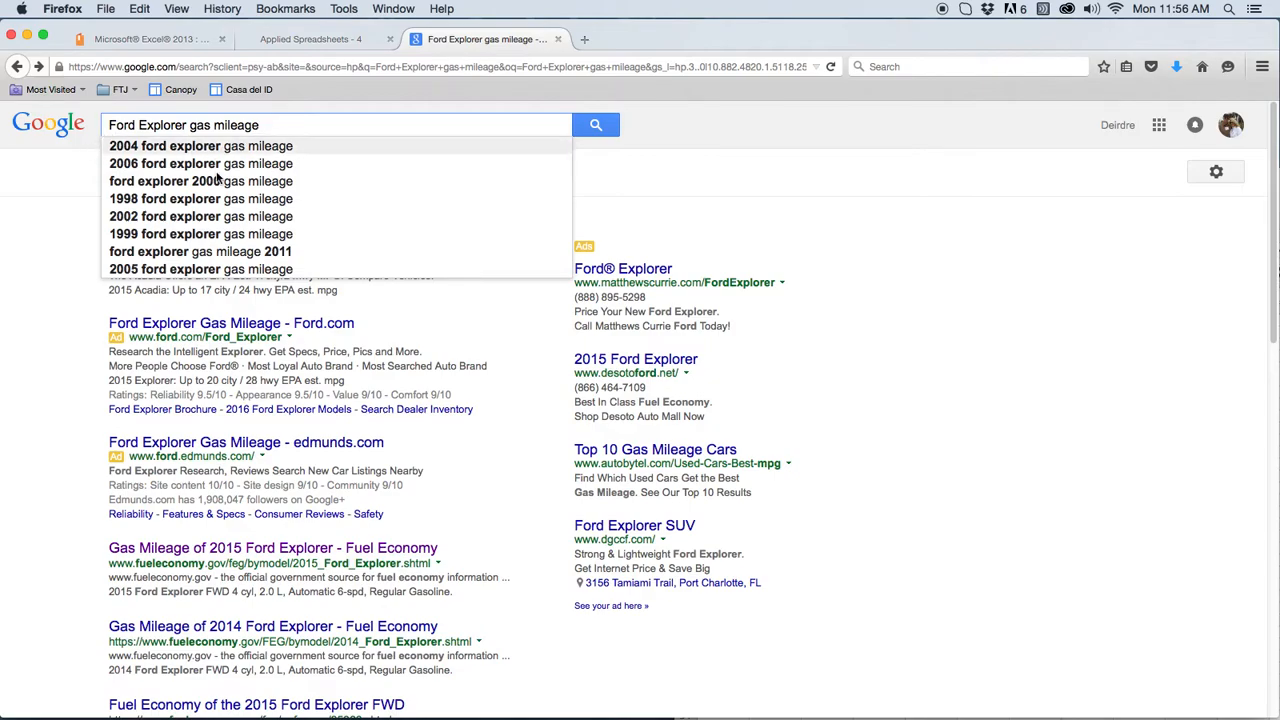
pyautogui.click(190, 549)
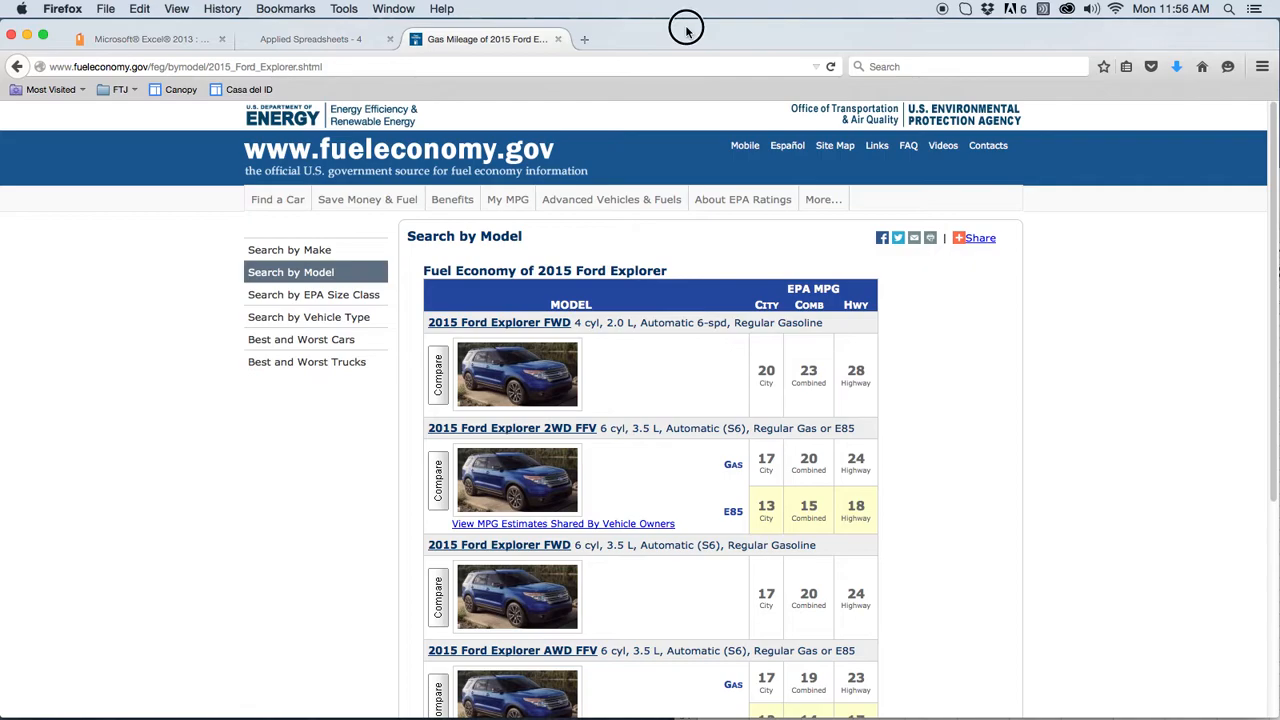
# Step: Switch to the blank Excel workbook and enter the title "Fuel Cost Analysis" in cell A1
pyautogui.moveTo(944, 40); pyautogui.dragTo(850, 37)
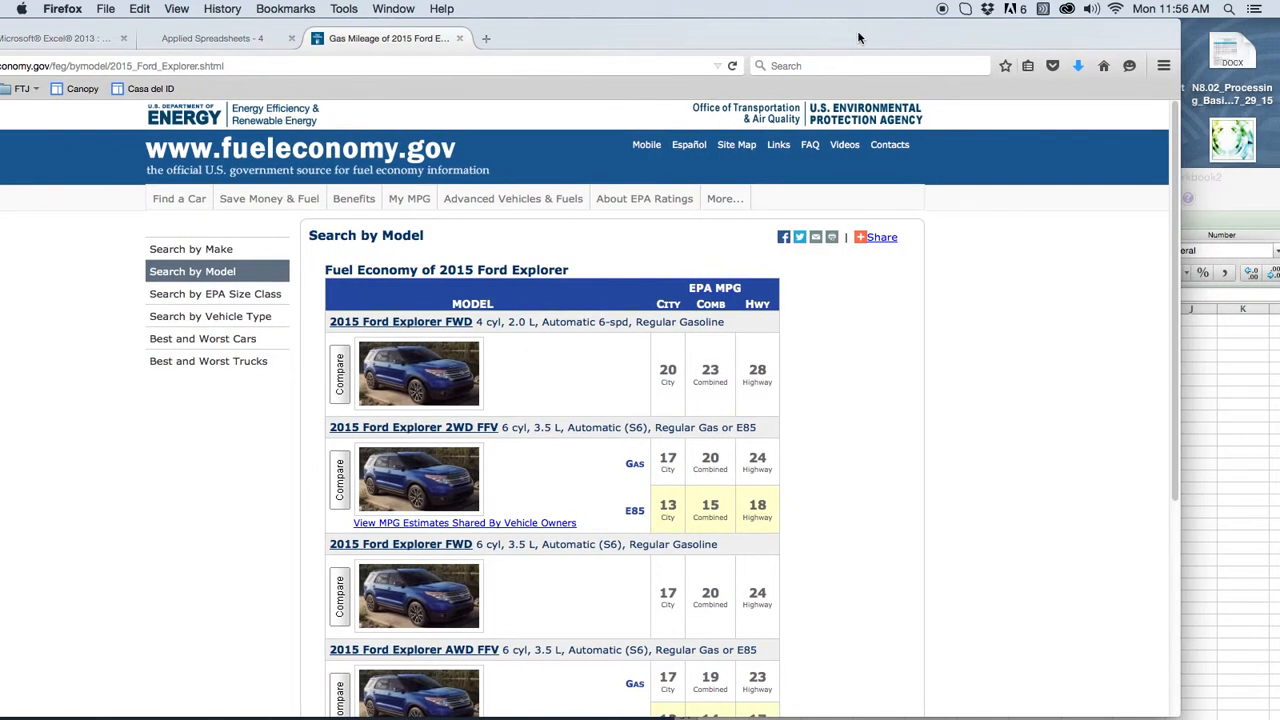
pyautogui.moveTo(1240, 188); pyautogui.dragTo(854, 35)
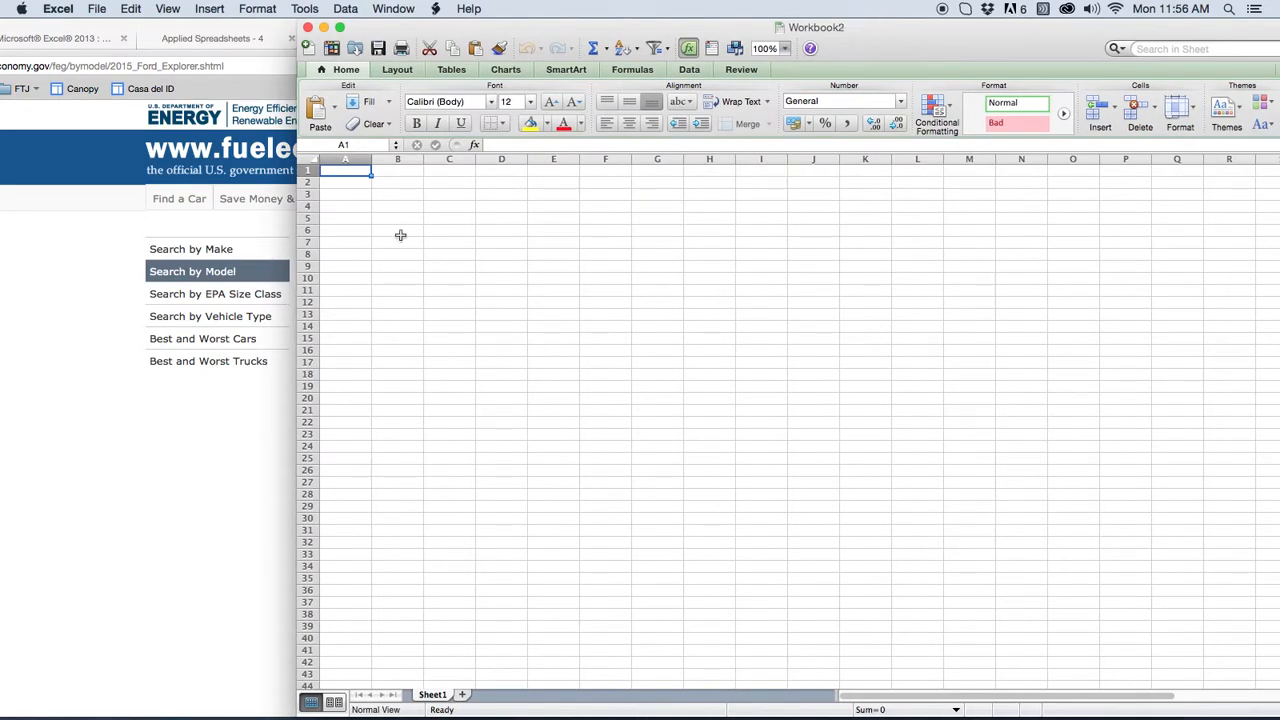
pyautogui.click(340, 173)
pyautogui.write('Fuel')
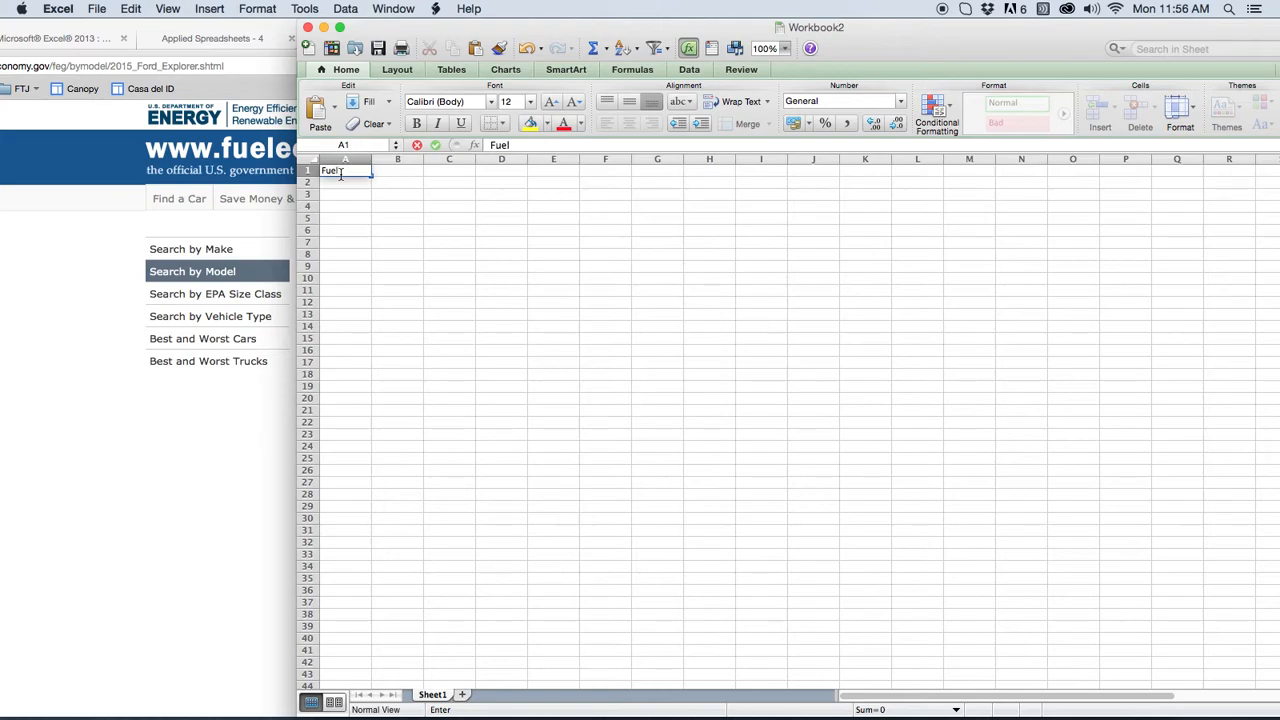
pyautogui.write(' Cost Analysis')
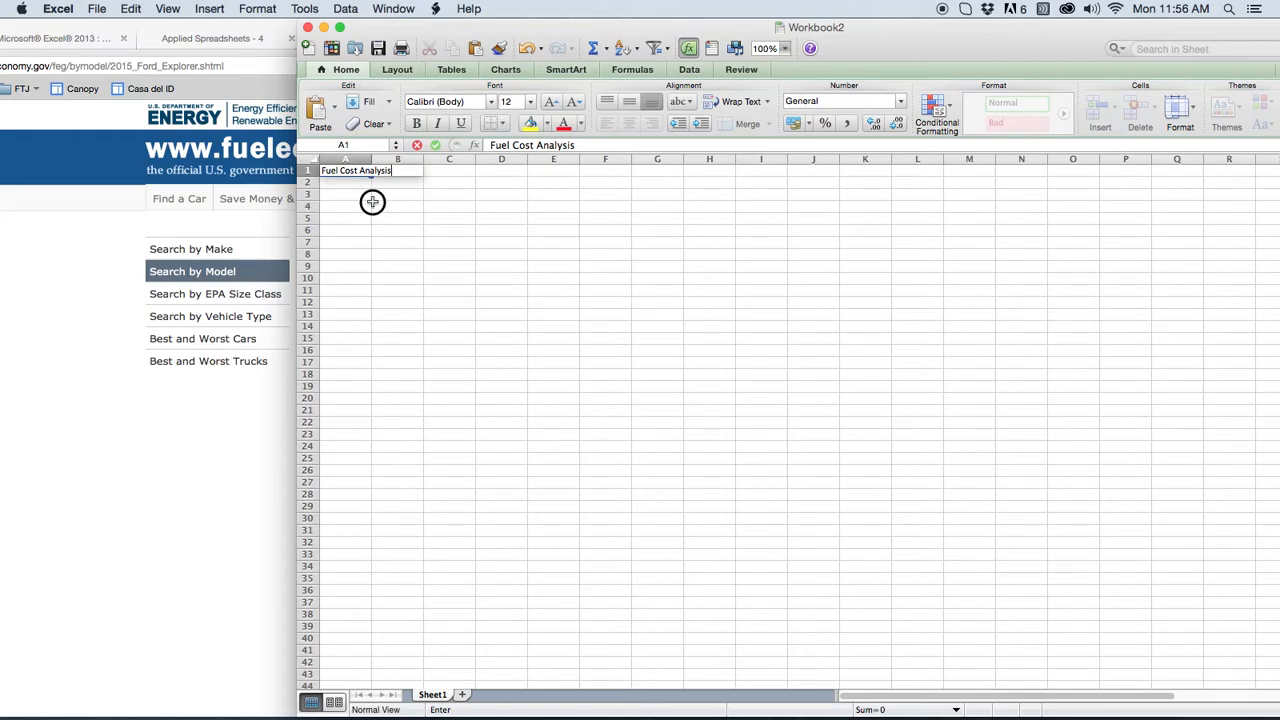
pyautogui.click(372, 202)
# Step: Merge cells A1 through I1 into one title cell without centering
pyautogui.click(376, 172)
pyautogui.moveTo(340, 171); pyautogui.dragTo(745, 170)
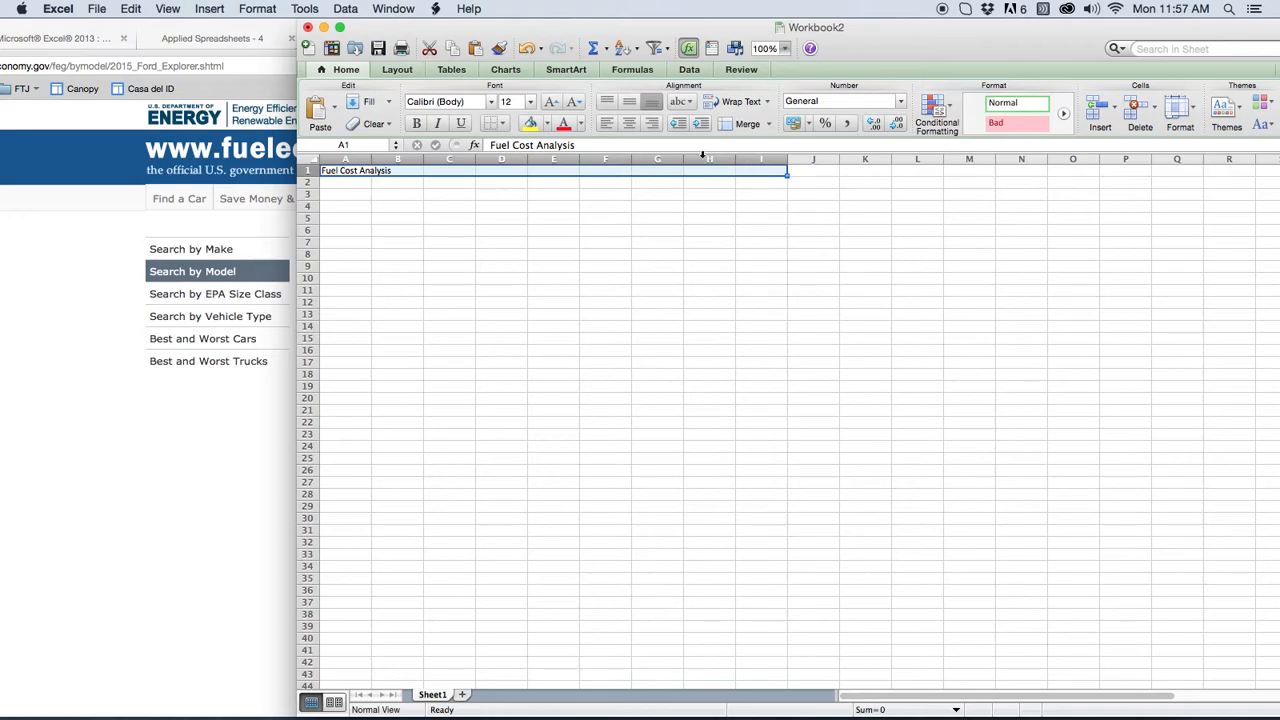
pyautogui.click(768, 123)
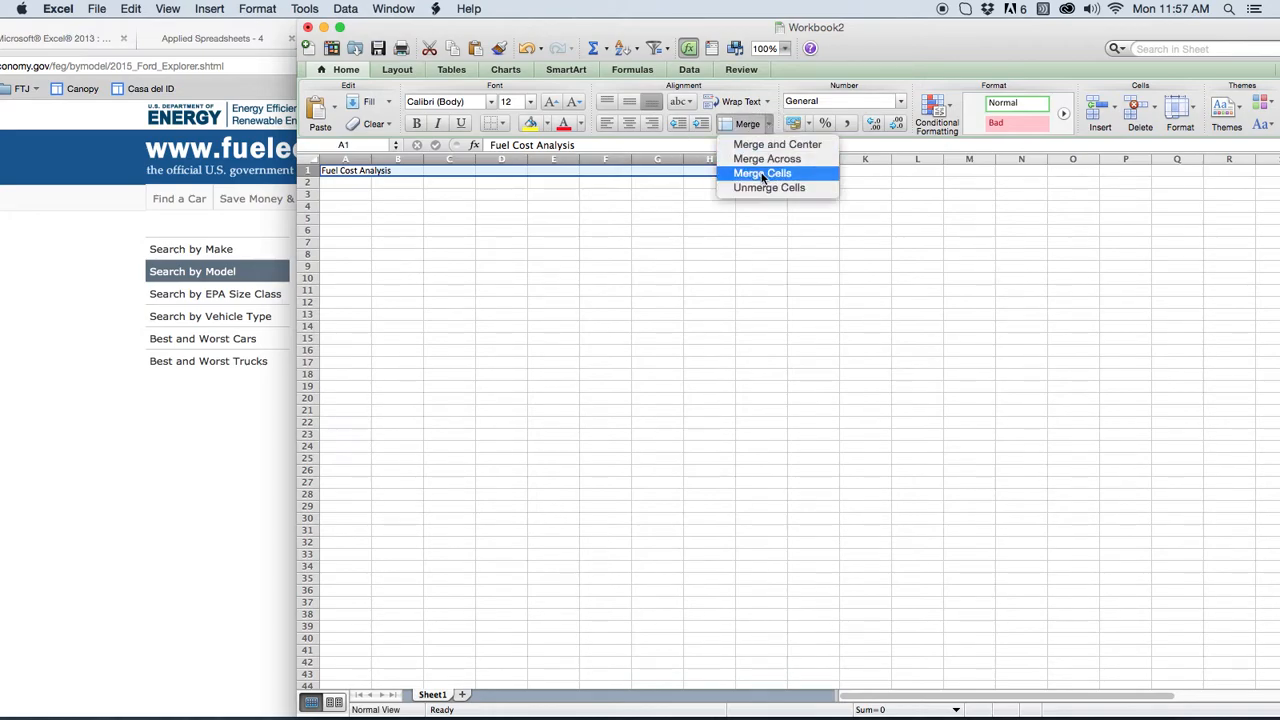
pyautogui.click(762, 174)
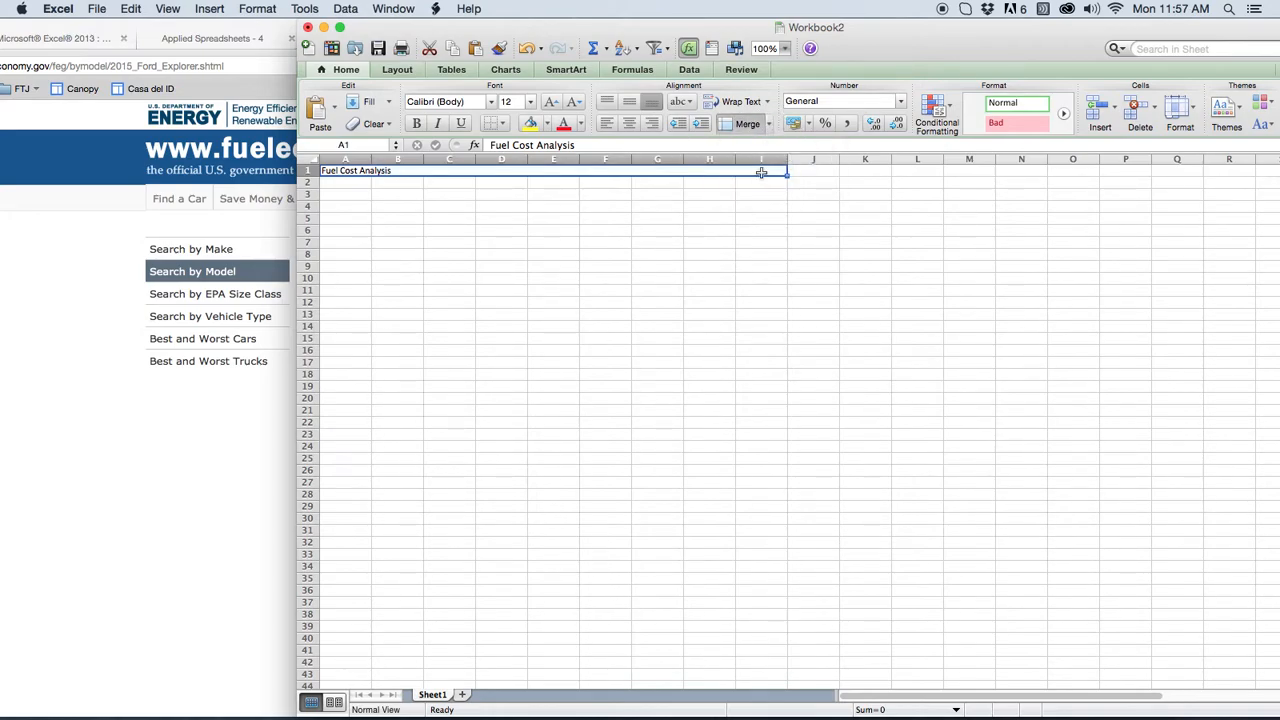
# Step: Set the title's font size to 20 and fill its merged cell with the blue theme color
pyautogui.click(530, 103)
pyautogui.click(521, 235)
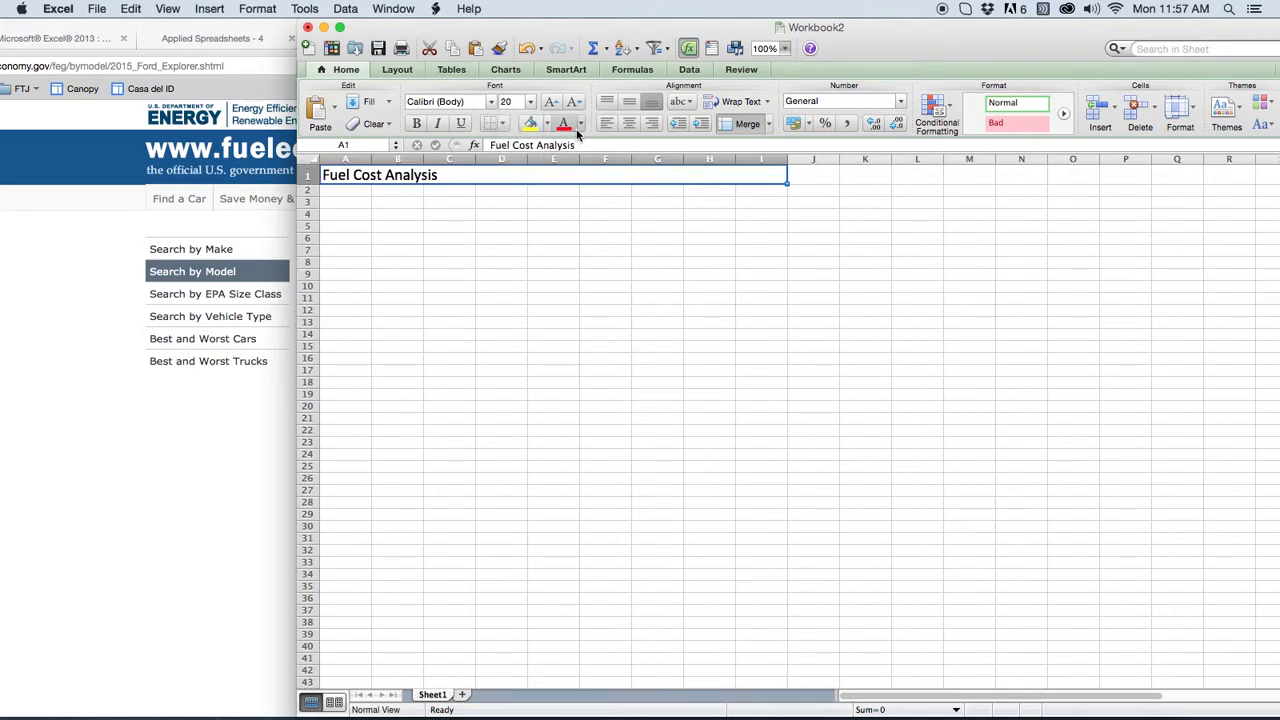
pyautogui.click(546, 123)
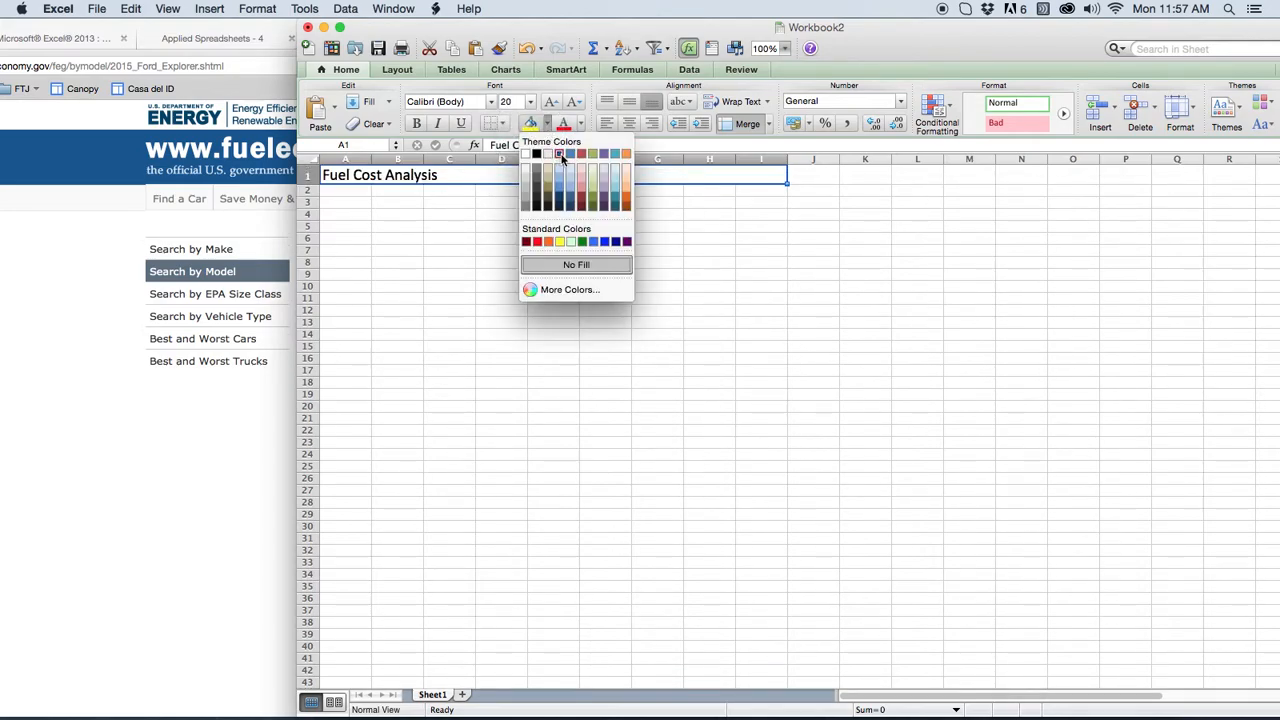
pyautogui.click(567, 153)
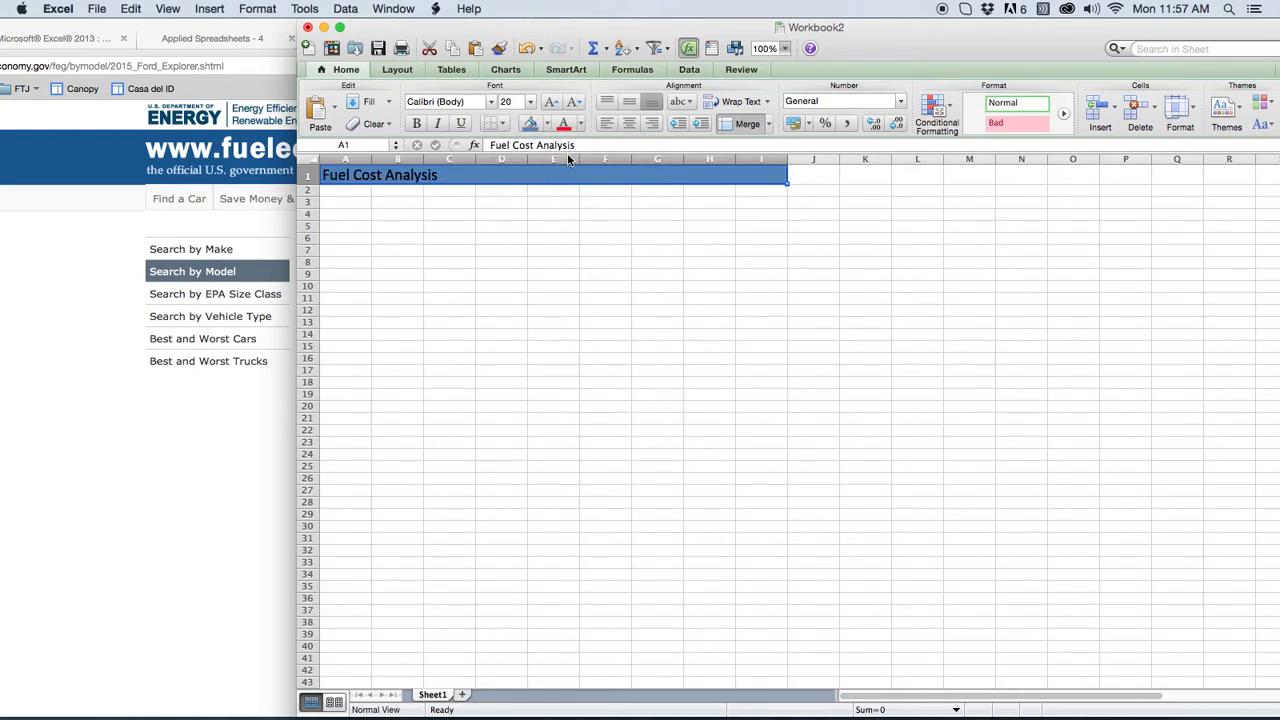
# Step: Change the title text in A1 to white and center it across the merged cell
pyautogui.doubleClick(433, 176)
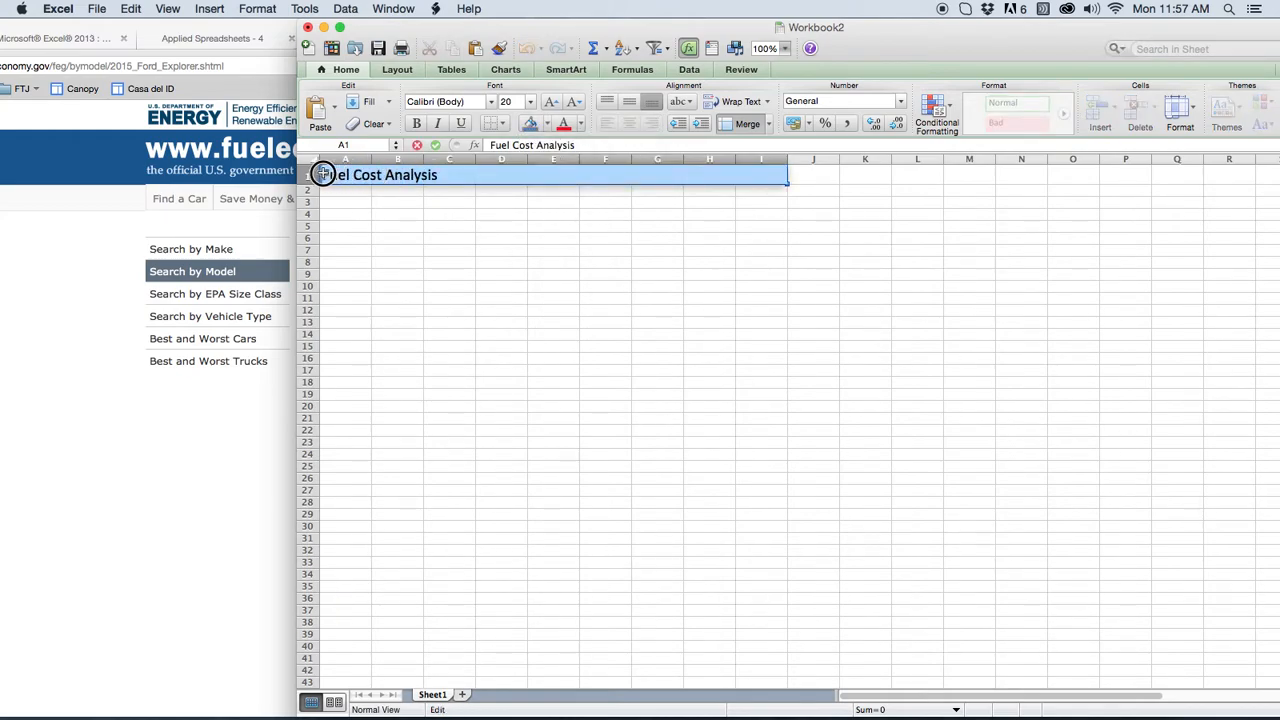
pyautogui.click(580, 123)
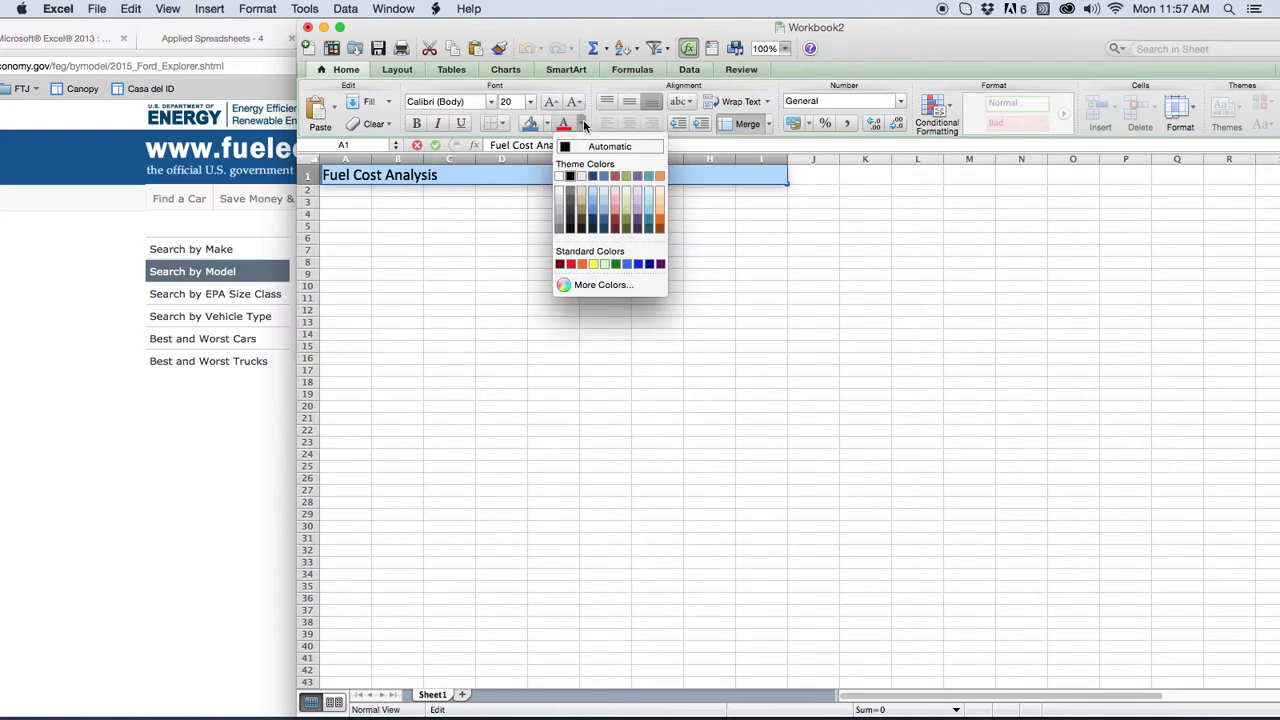
pyautogui.click(558, 176)
pyautogui.click(414, 217)
pyautogui.click(408, 180)
pyautogui.click(629, 123)
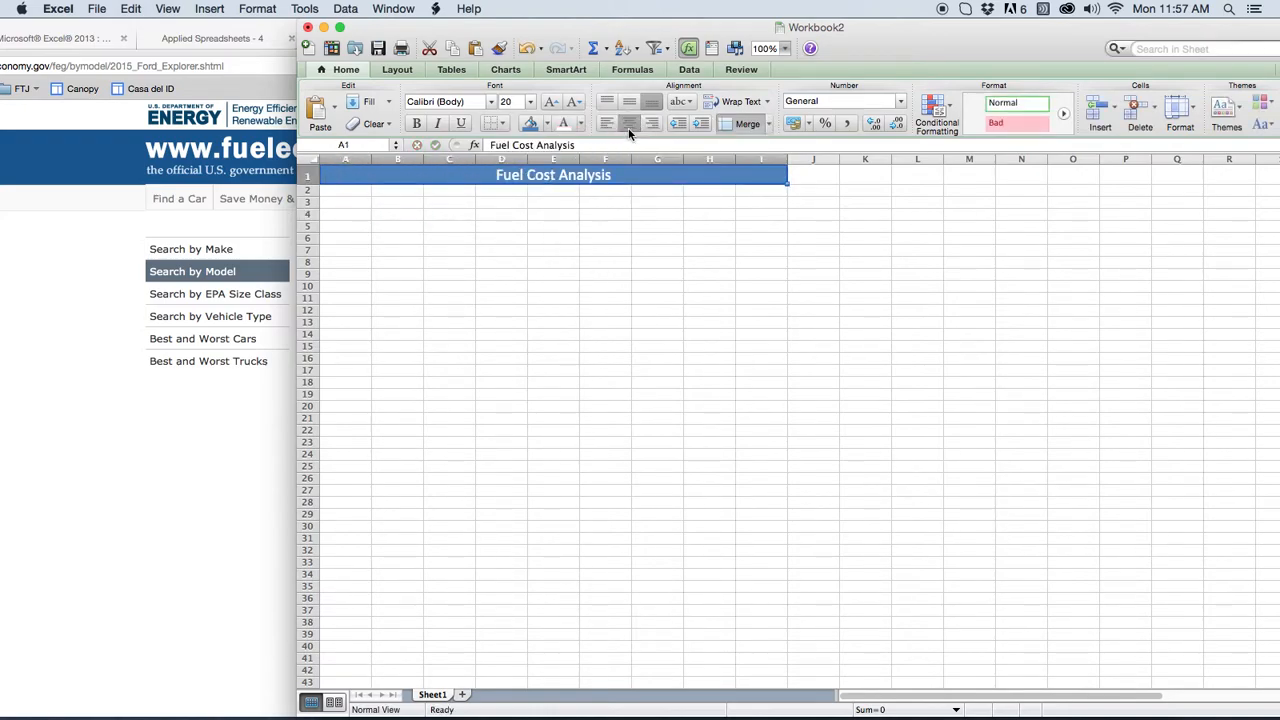
pyautogui.click(573, 206)
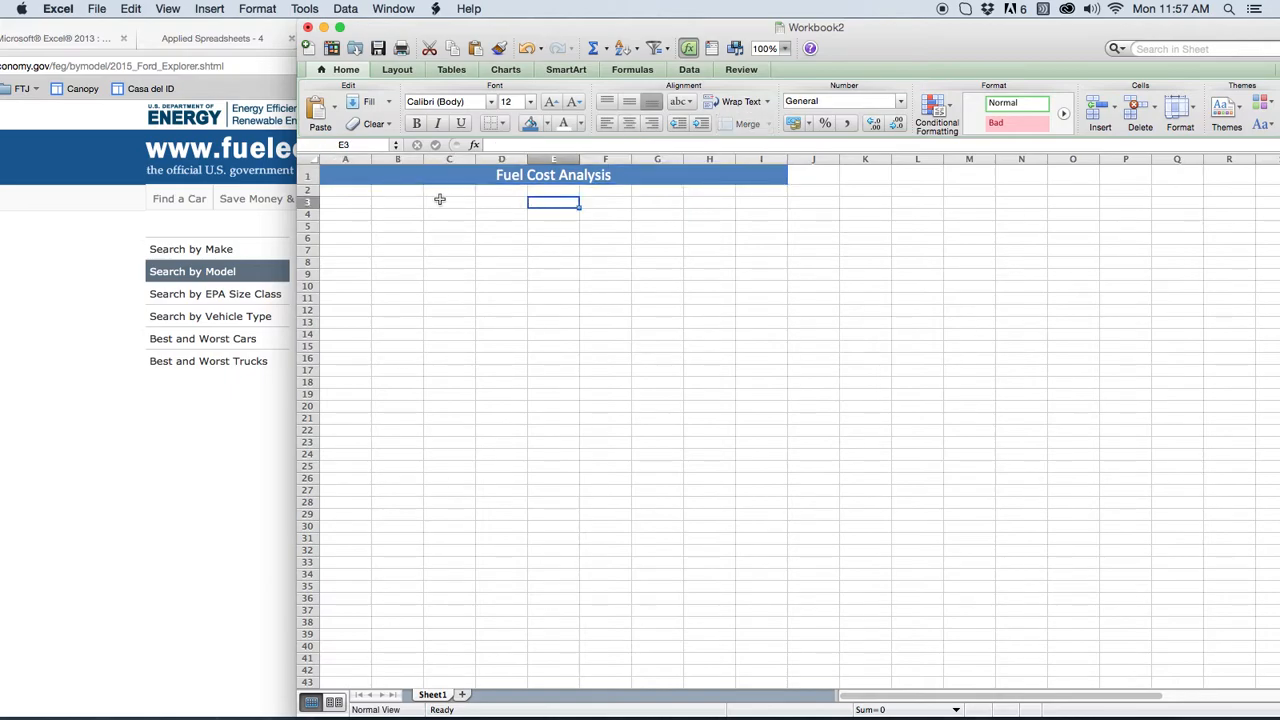
# Step: Switch to the textbook in Firefox and read the column headings of Table 3-14 Fuel Cost Analysis
pyautogui.click(86, 41)
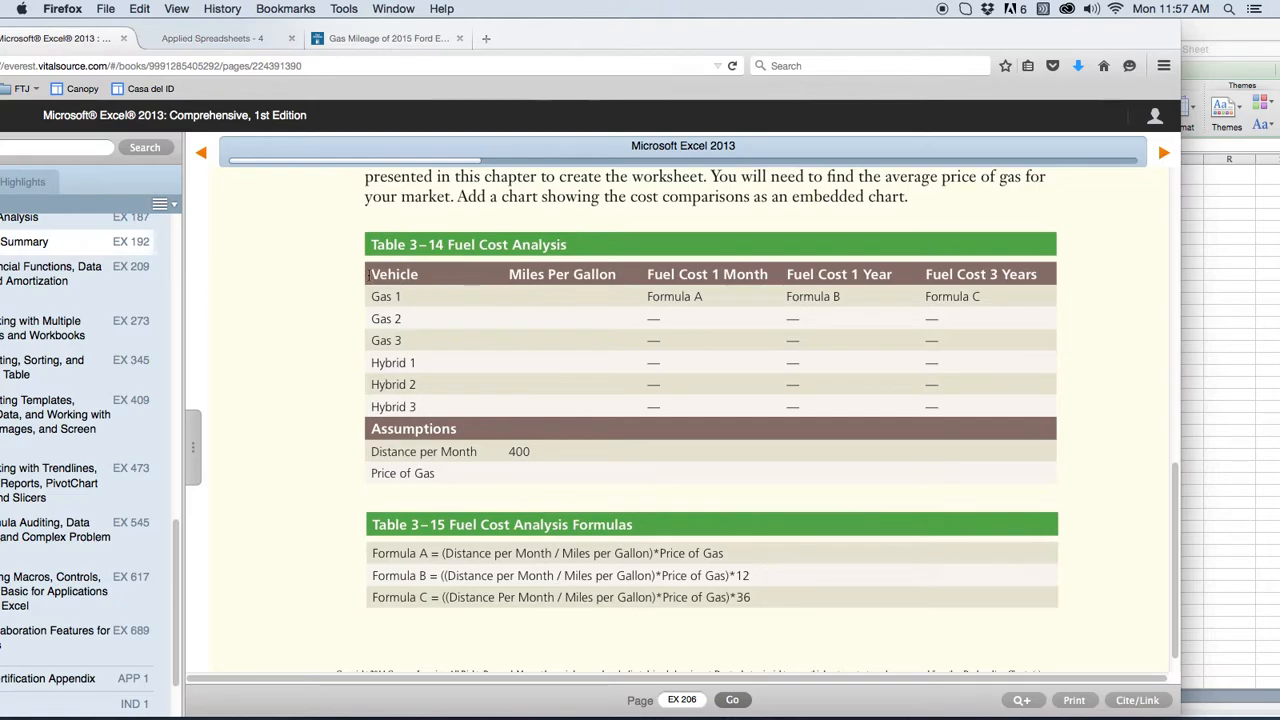
pyautogui.click(366, 274)
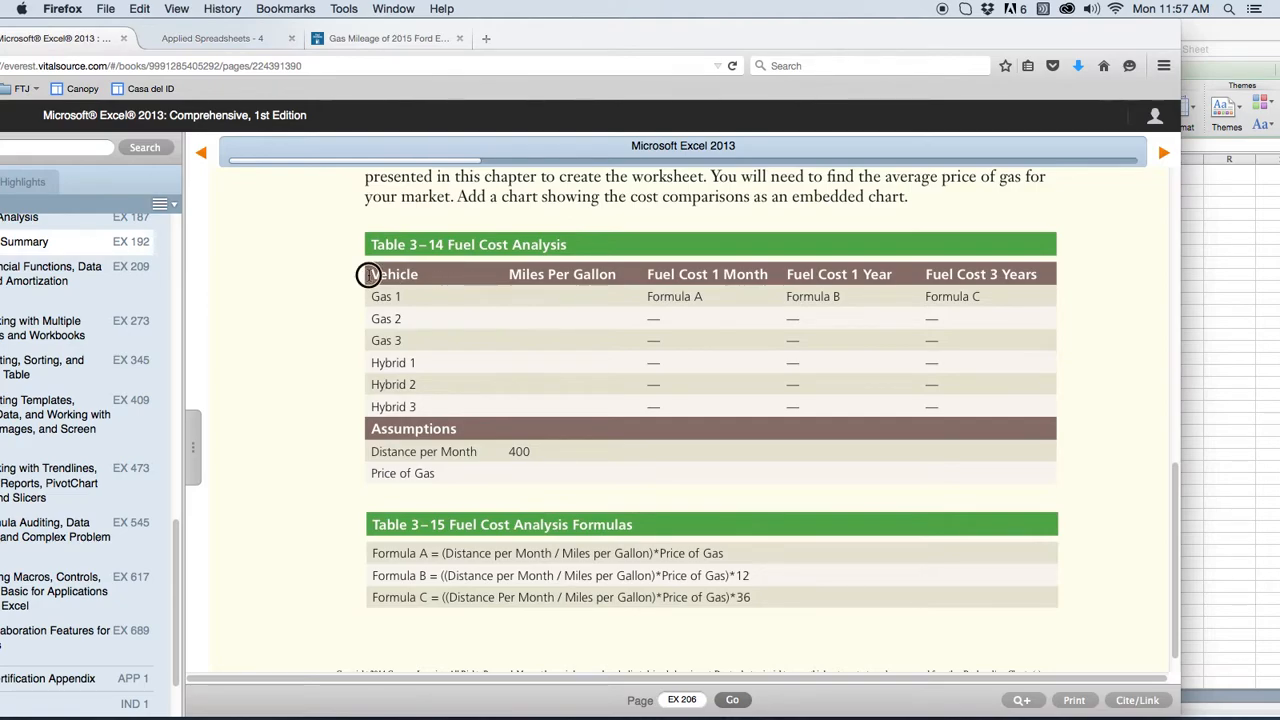
pyautogui.click(511, 274)
pyautogui.click(649, 274)
pyautogui.click(788, 274)
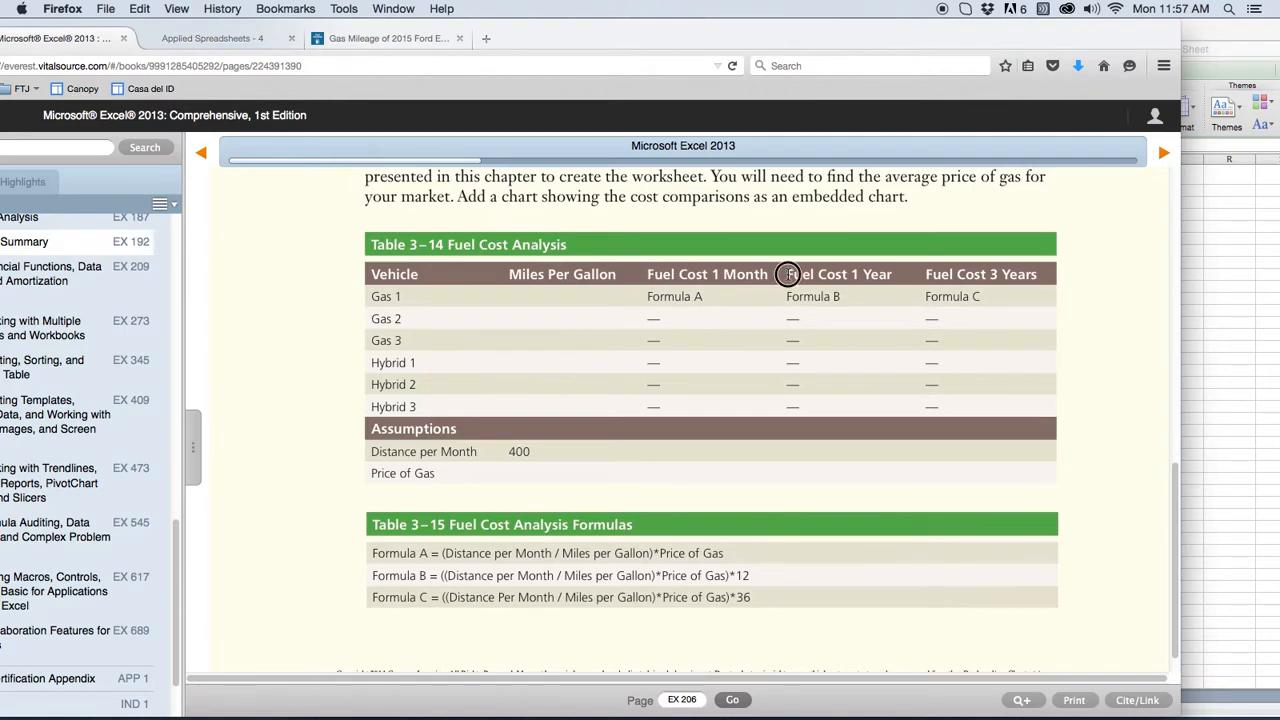
pyautogui.click(924, 272)
# Step: Return to the Excel workbook and enter the headings "Vehicle" in A2 and "Miles per gallon" in B2
pyautogui.click(1204, 270)
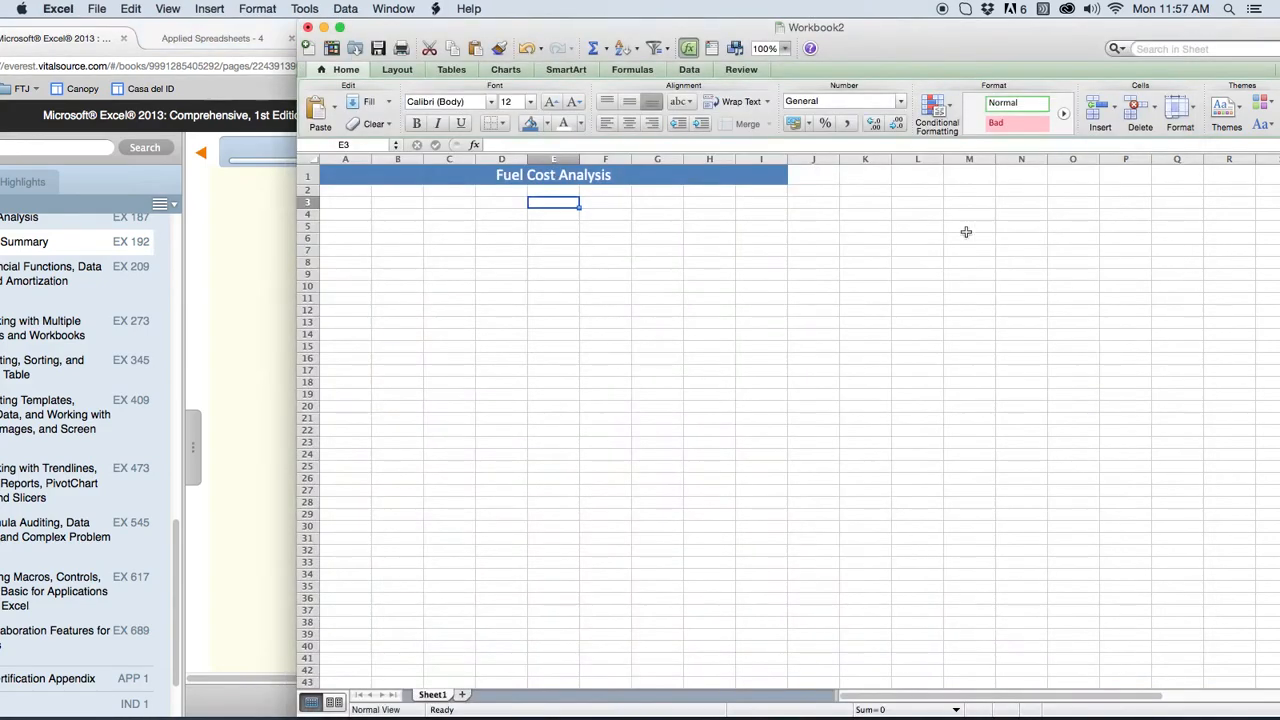
pyautogui.click(344, 193)
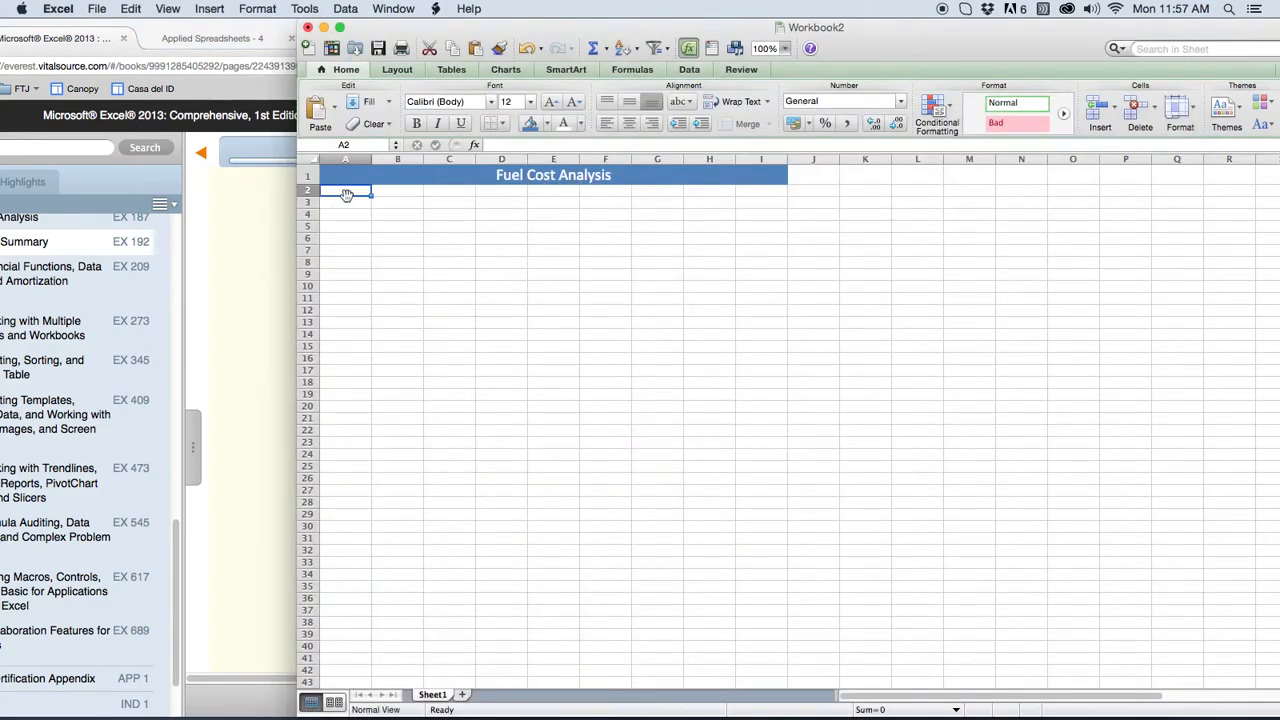
pyautogui.write('Vehic')
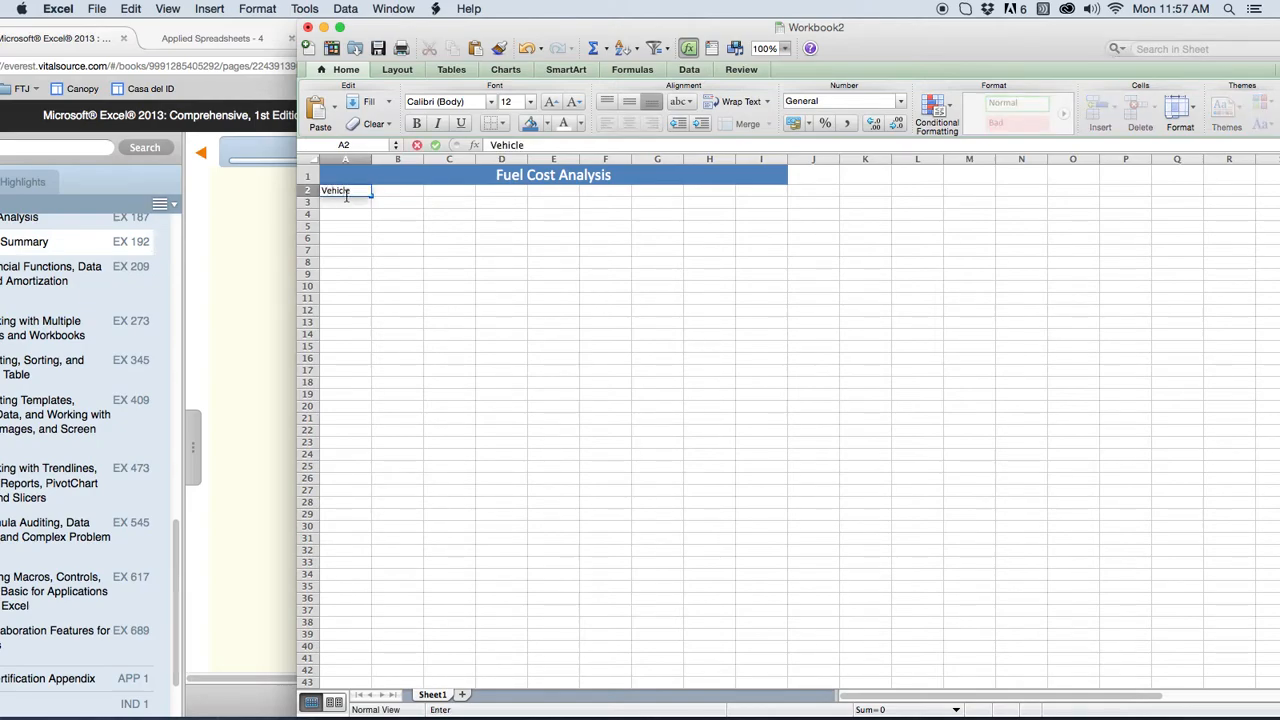
pyautogui.write('le')
pyautogui.click(401, 194)
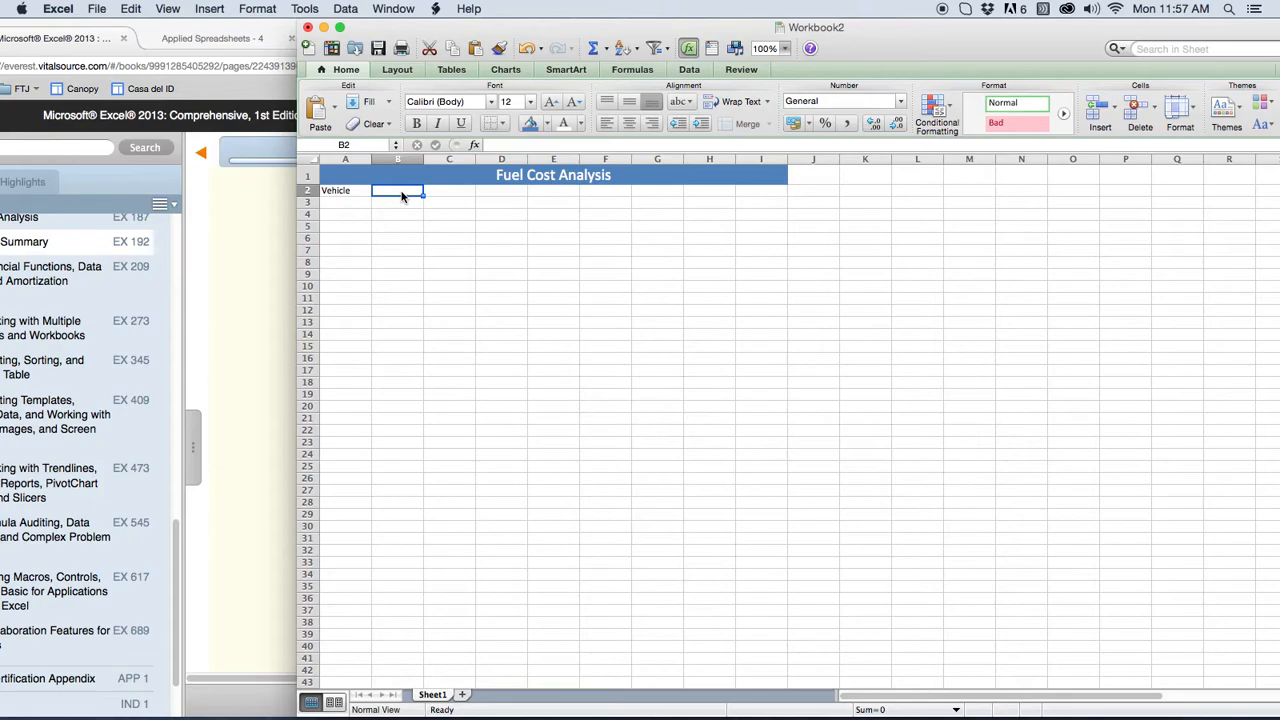
pyautogui.write('Miles per gallon')
pyautogui.click(400, 214)
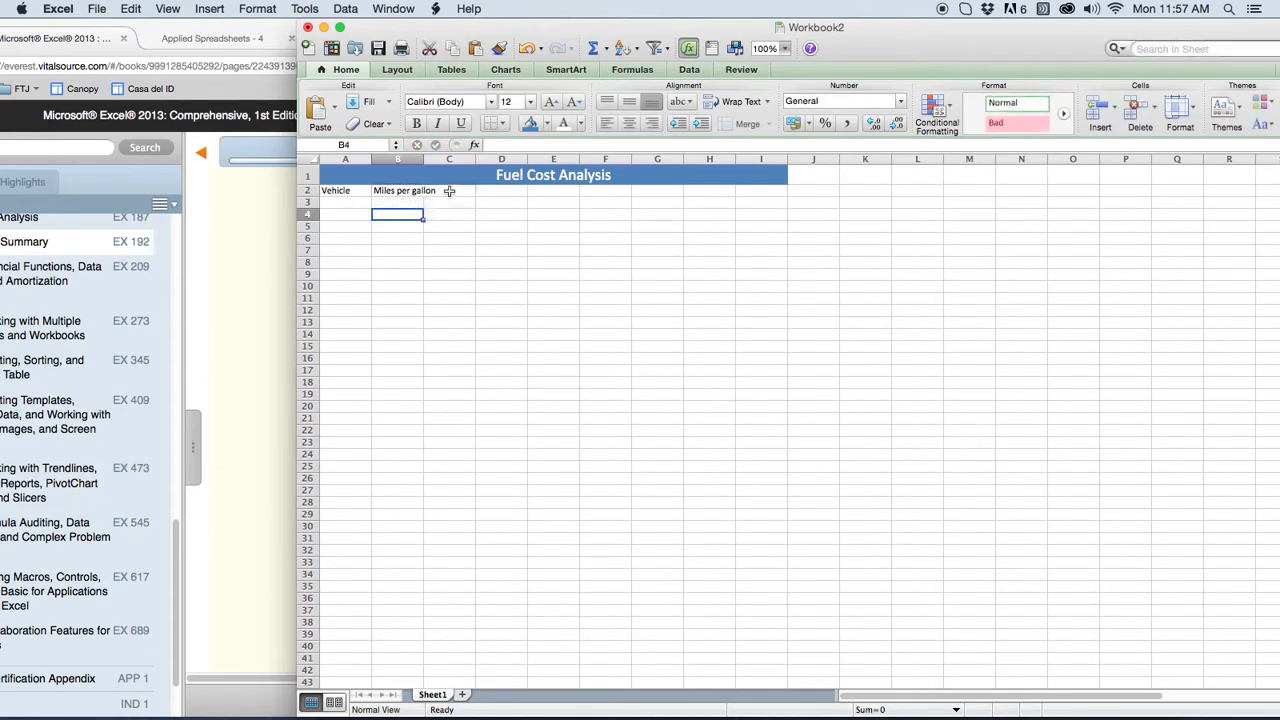
# Step: Enter the heading "Fuel cost for 1 year" in C2 and widen columns A to C to fit the headings
pyautogui.click(449, 191)
pyautogui.write('F')
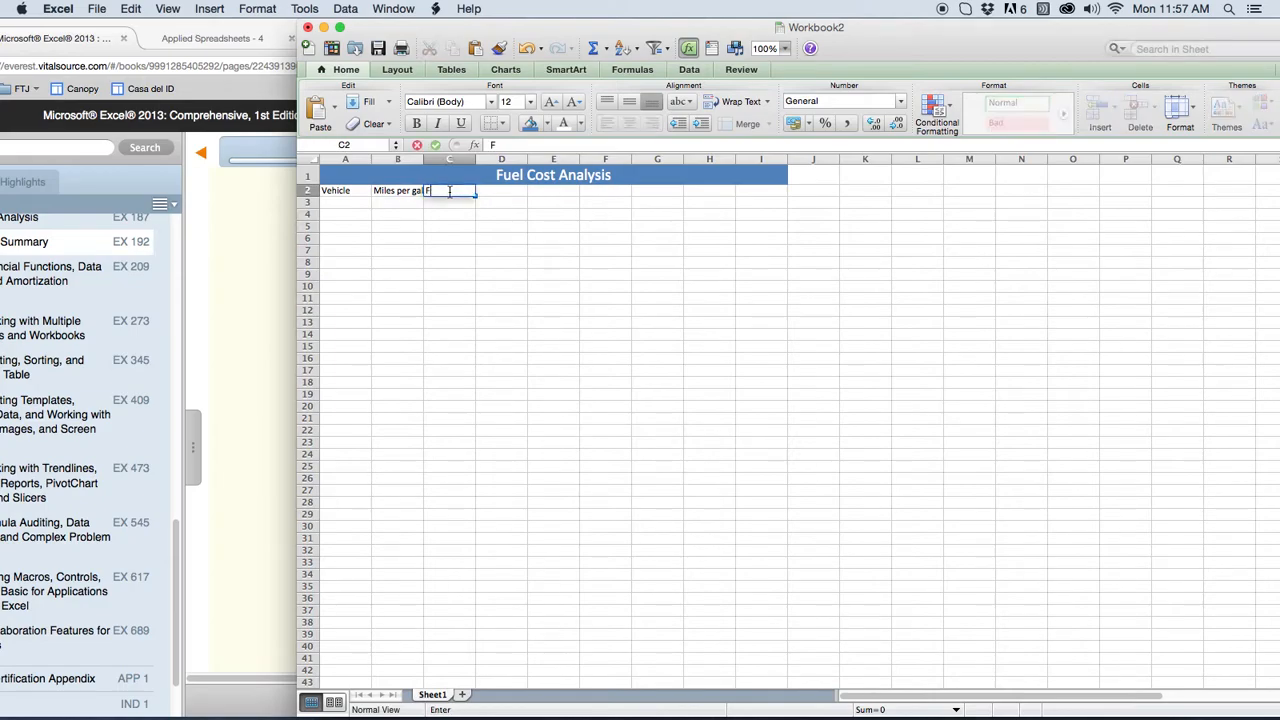
pyautogui.write('uel cost for 1 year')
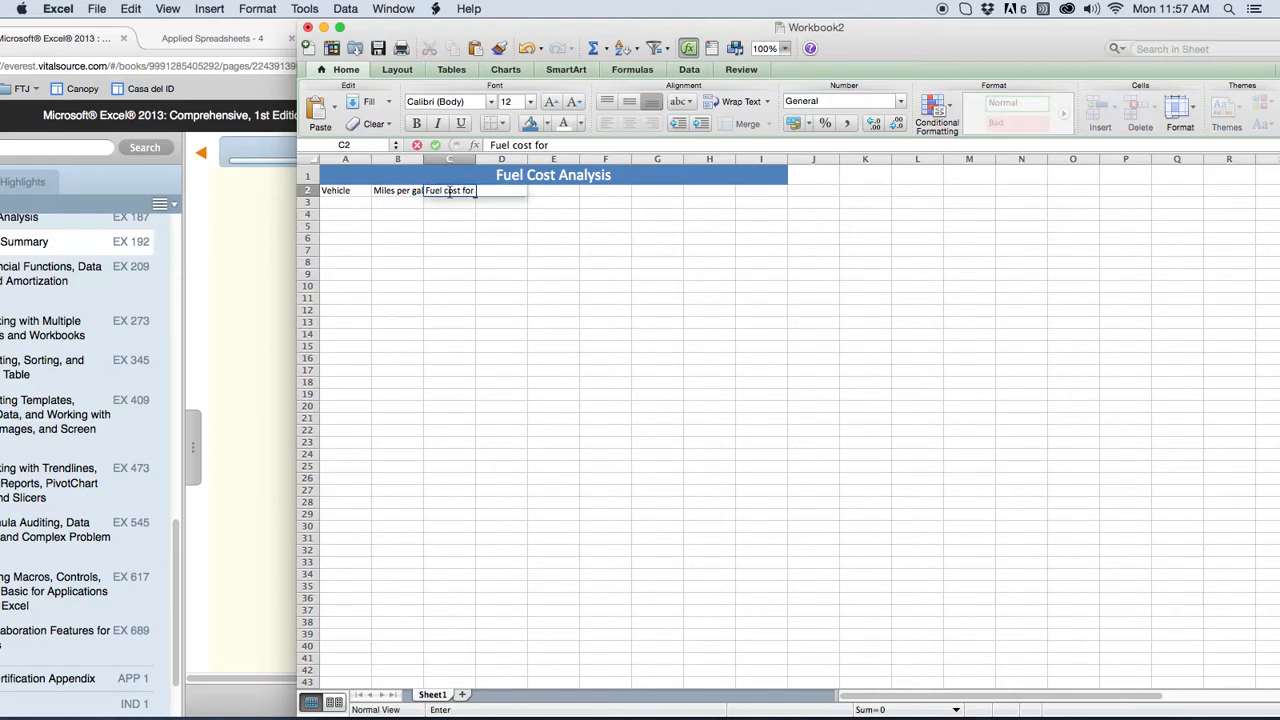
pyautogui.click(507, 247)
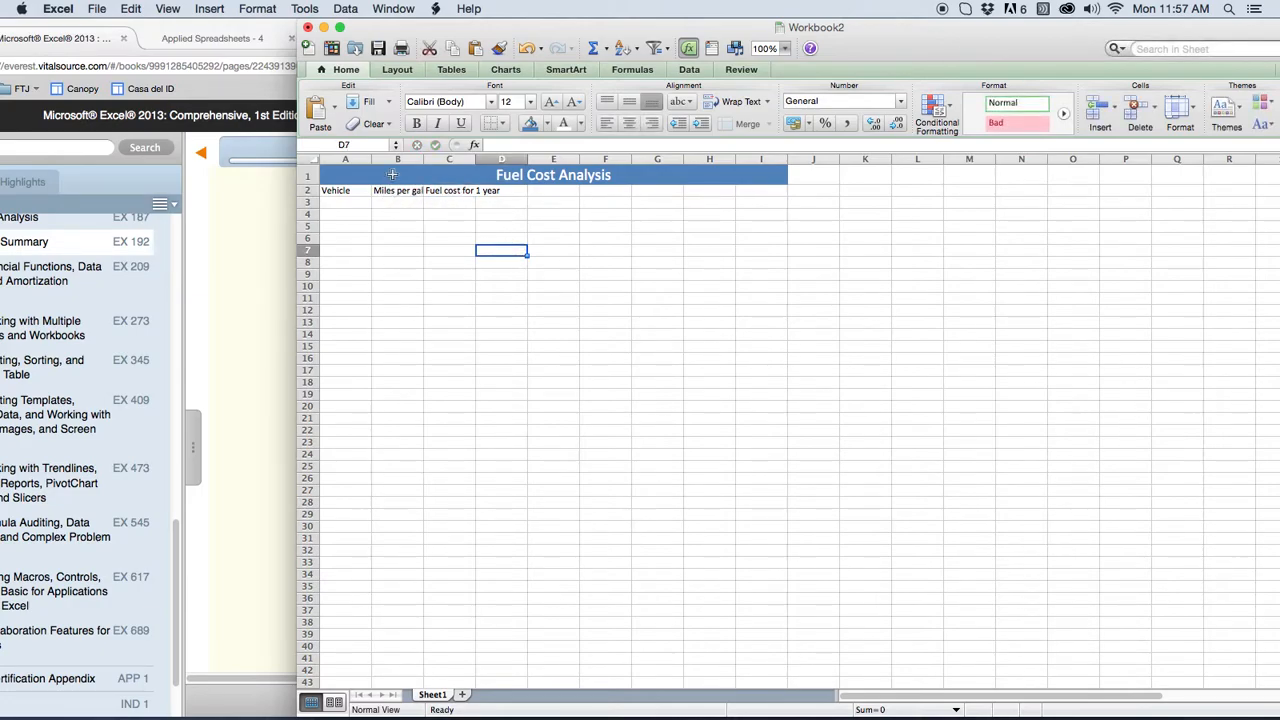
pyautogui.moveTo(372, 160); pyautogui.dragTo(577, 160)
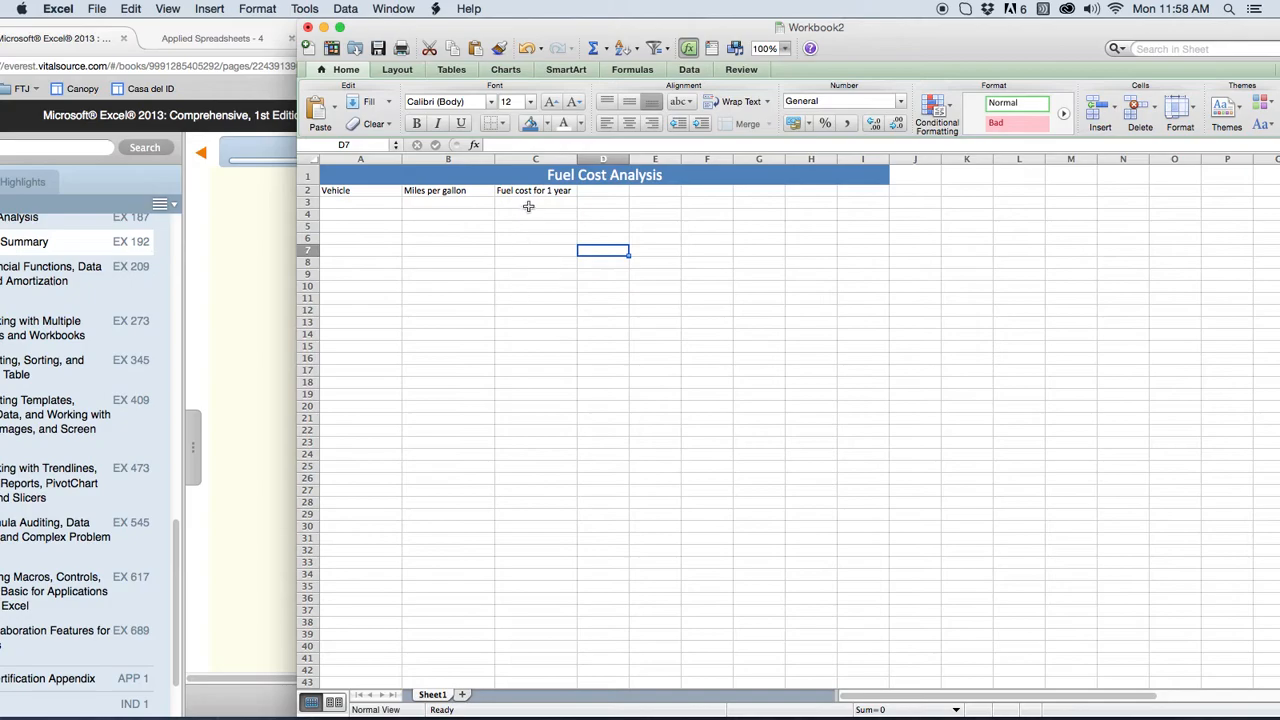
pyautogui.click(593, 191)
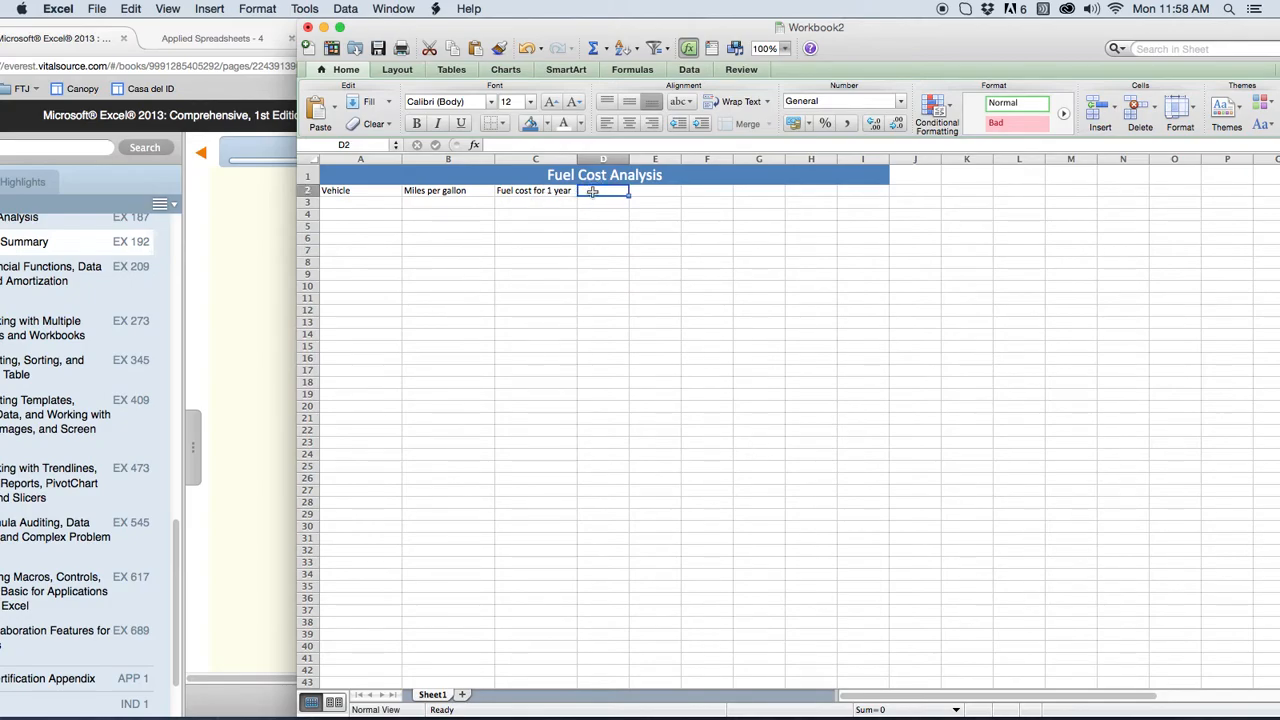
# Step: Enter the heading "Fuell cost for 1 year" in D2
pyautogui.doubleClick(593, 191)
pyautogui.write('Fuel')
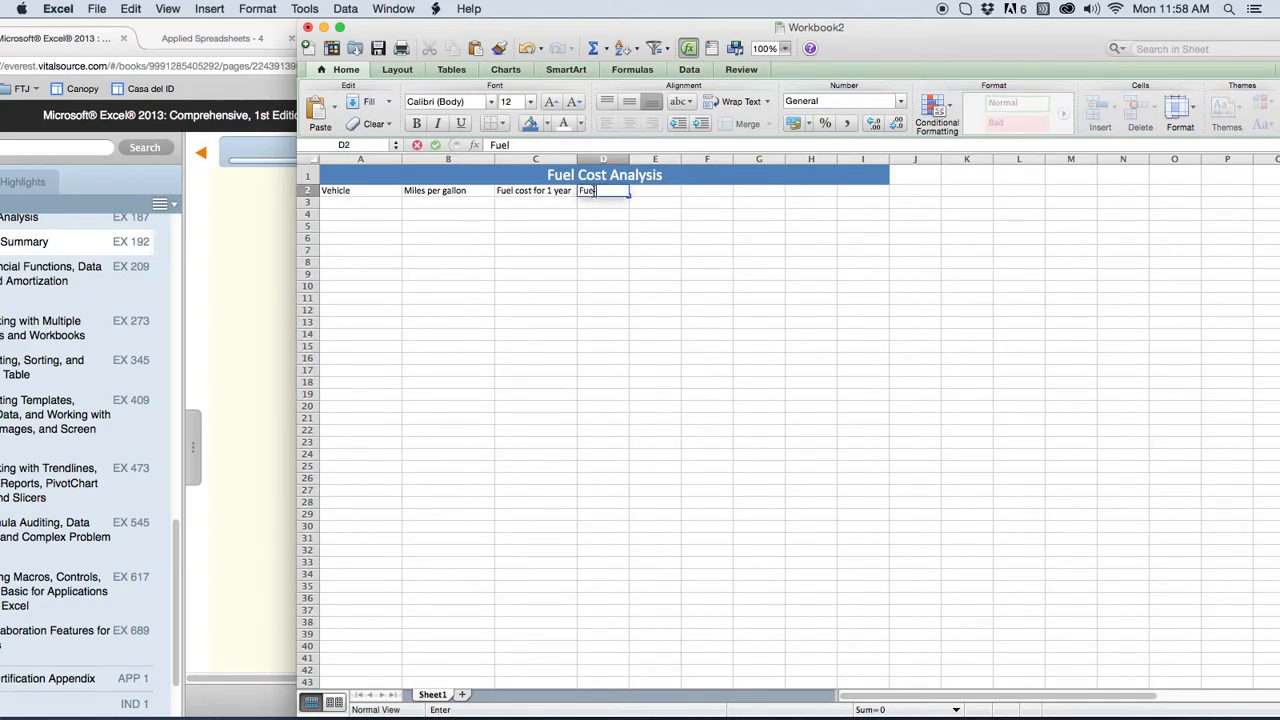
pyautogui.write('l cost for')
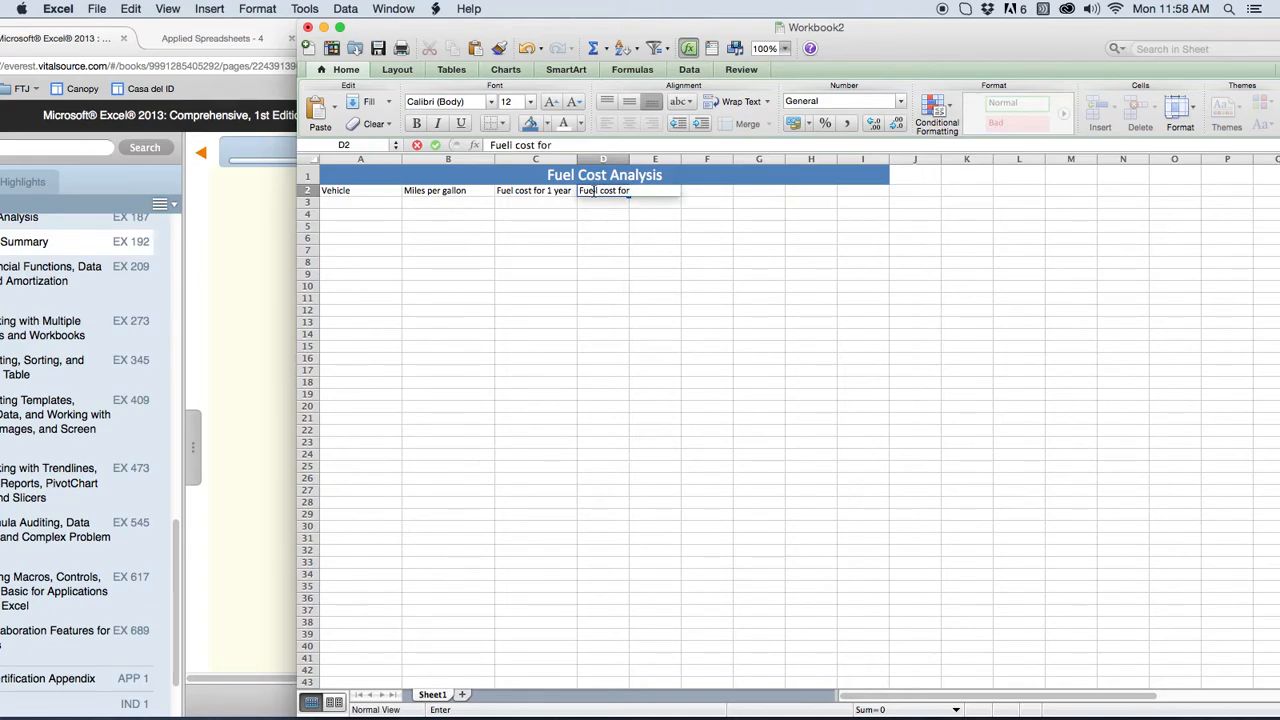
pyautogui.write(' 1 year')
# Step: Change the heading in C2 to "Fuel cost for 1month"
pyautogui.doubleClick(565, 192)
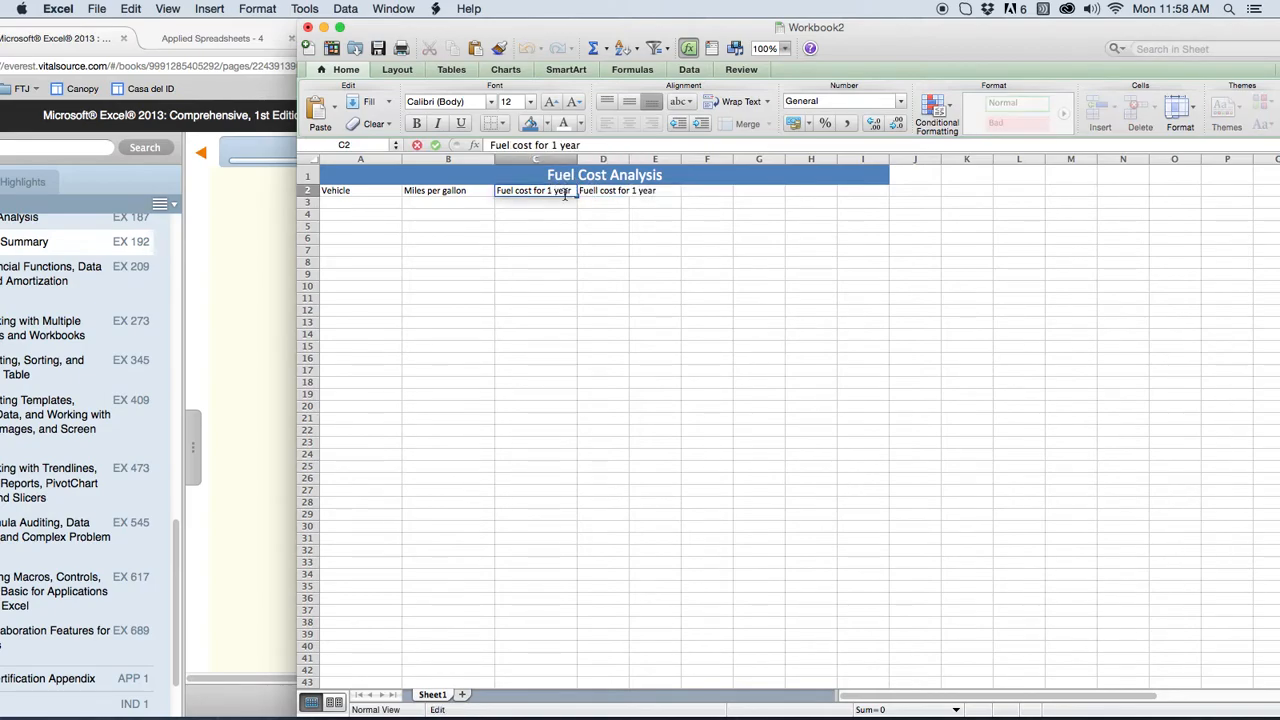
pyautogui.moveTo(551, 190); pyautogui.dragTo(574, 190)
pyautogui.write('month')
pyautogui.click(663, 215)
# Step: Enter the heading "Fuel cost for 3 years" in E2 and widen columns D and E to fit their headings
pyautogui.click(668, 192)
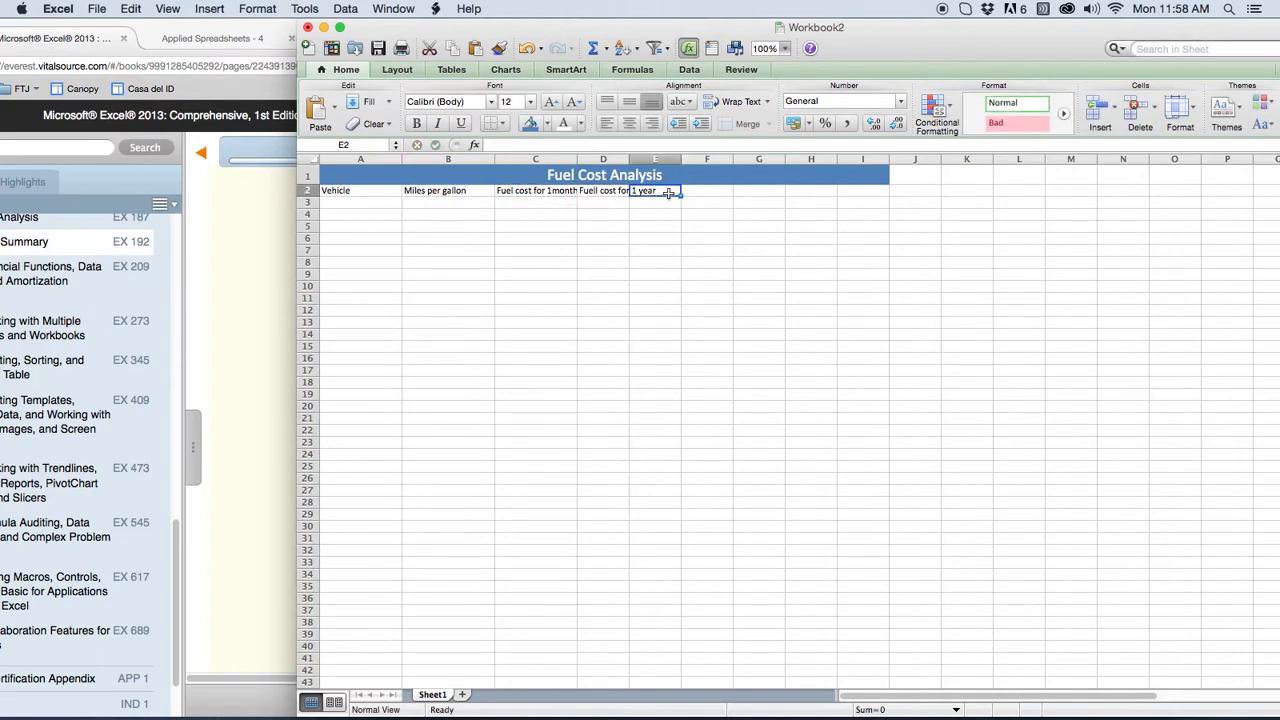
pyautogui.write('Fuel cost for 3 years')
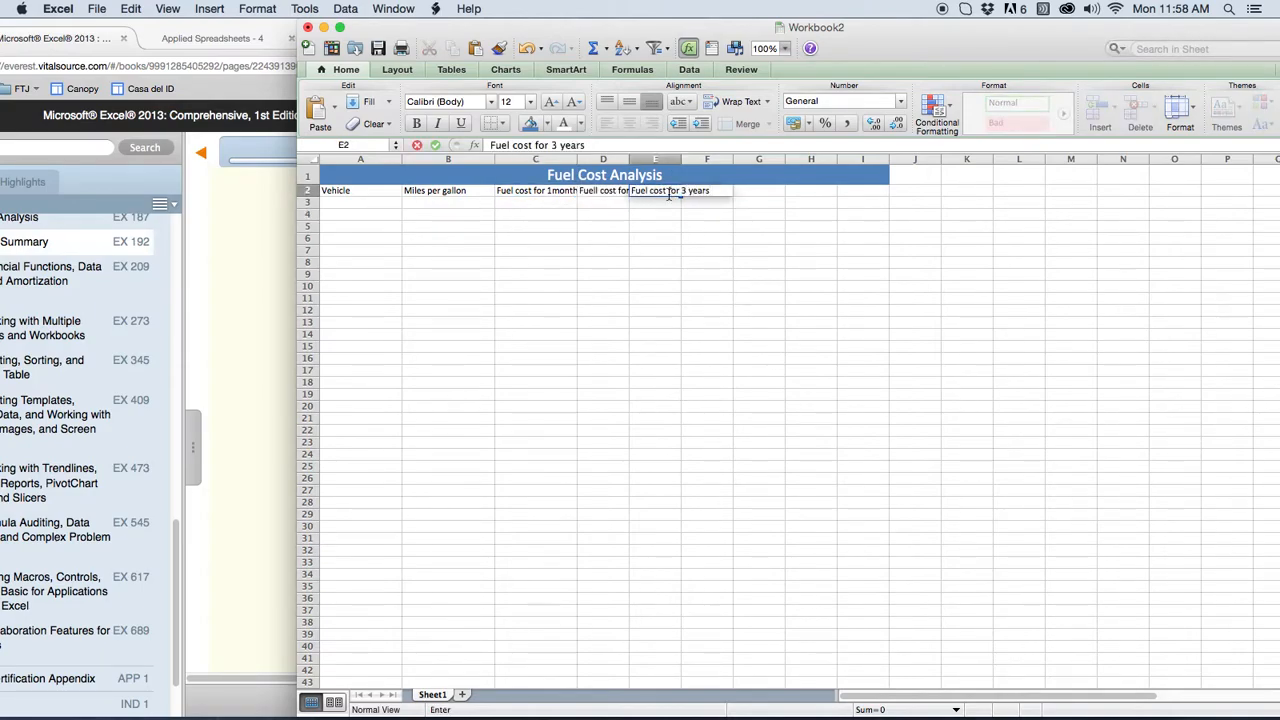
pyautogui.click(675, 215)
pyautogui.moveTo(626, 160); pyautogui.dragTo(776, 161)
pyautogui.click(735, 204)
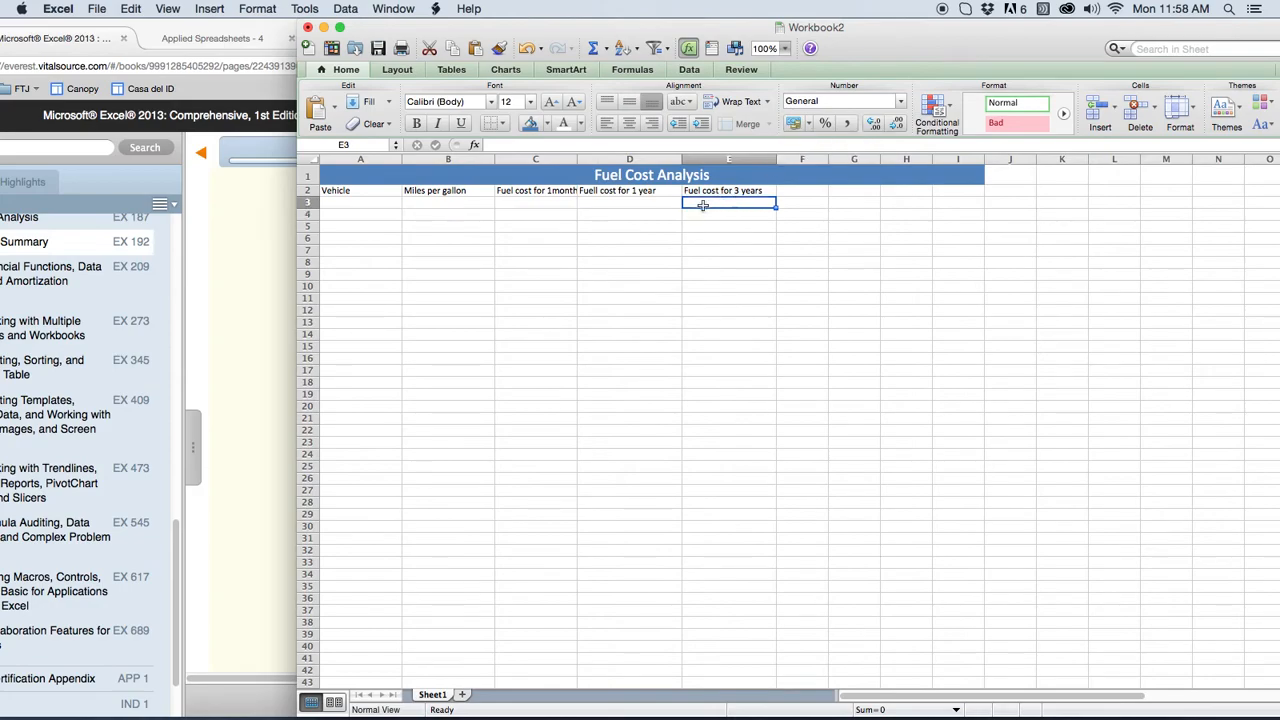
pyautogui.click(631, 206)
pyautogui.moveTo(683, 159); pyautogui.dragTo(695, 159)
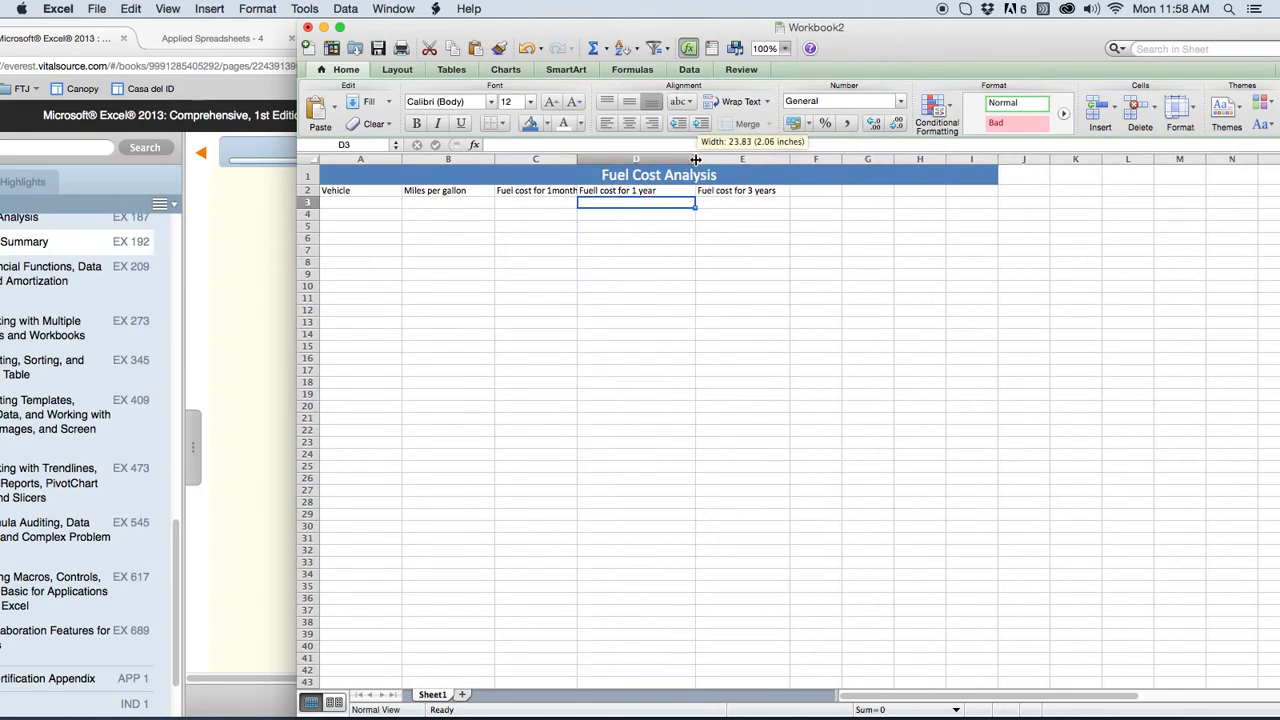
# Step: Correct the heading in D2 to "Fuel cost for 1 year" and widen column C to fit its heading
pyautogui.doubleClick(598, 193)
pyautogui.press('BackSpace')
pyautogui.click(608, 226)
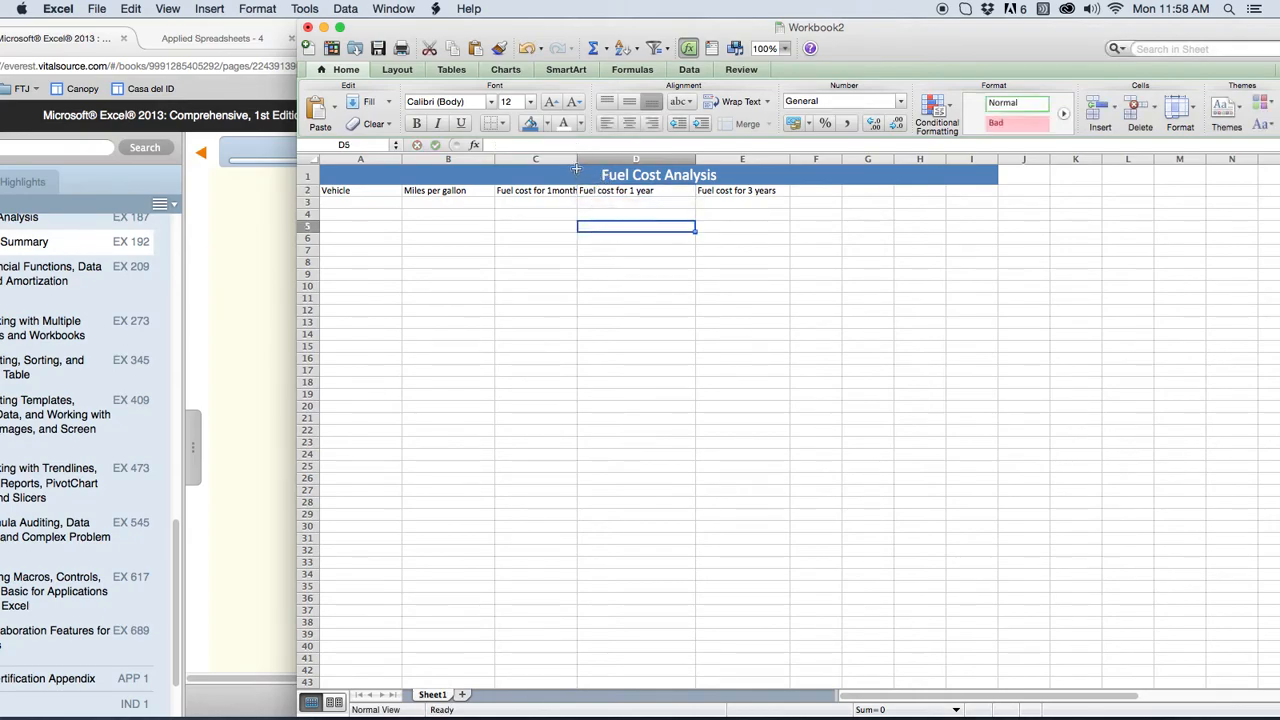
pyautogui.moveTo(577, 159); pyautogui.dragTo(591, 159)
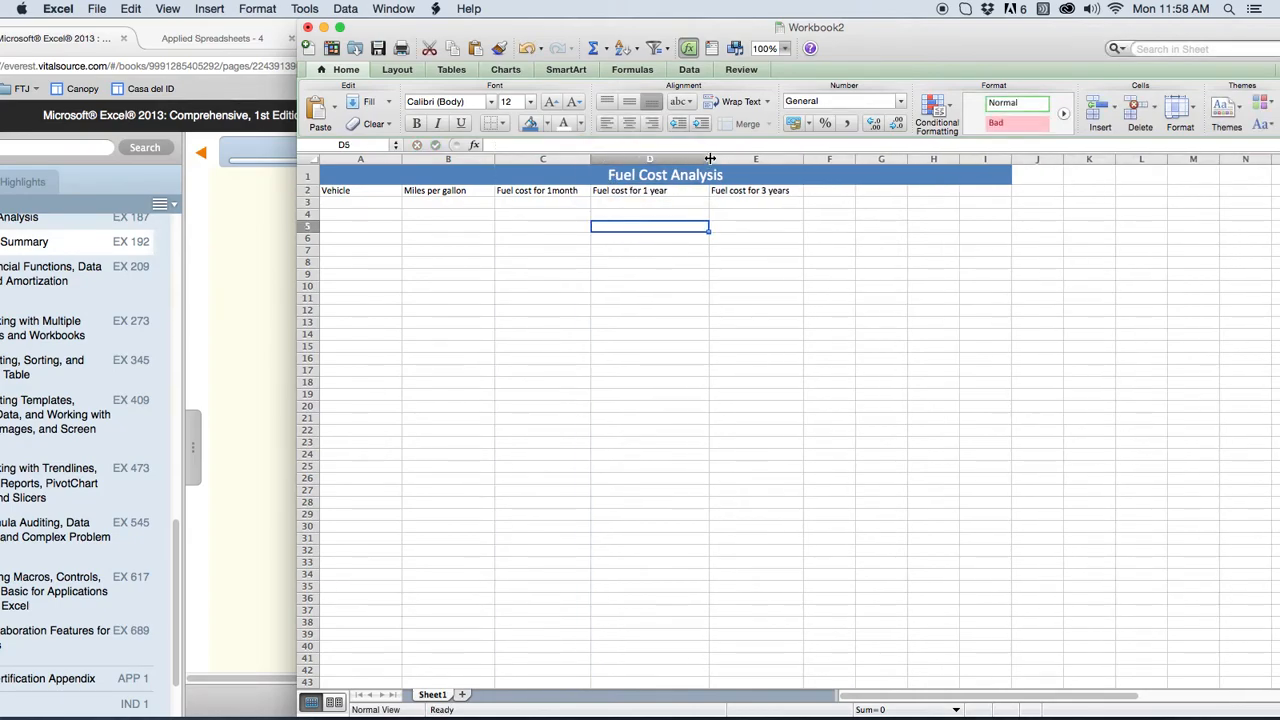
# Step: Apply the Heading 2 cell style to the column headings in A2:E2
pyautogui.moveTo(317, 193); pyautogui.dragTo(723, 195)
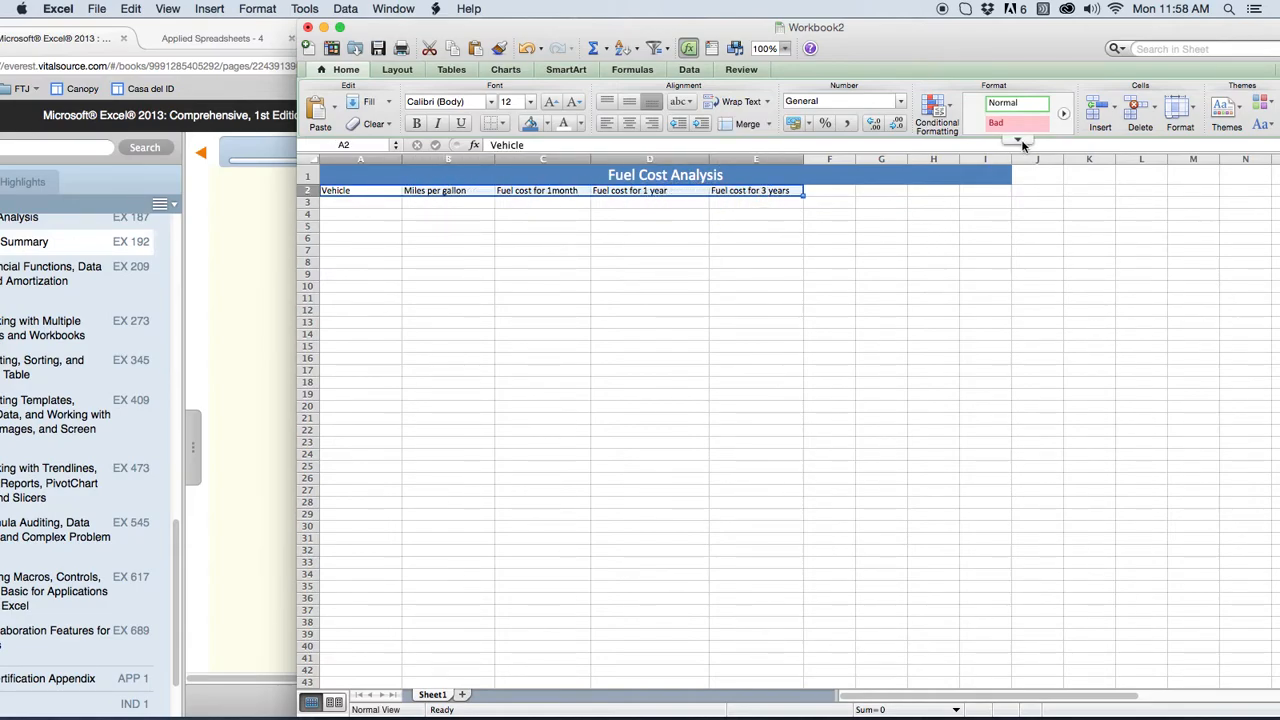
pyautogui.click(1020, 142)
pyautogui.click(915, 298)
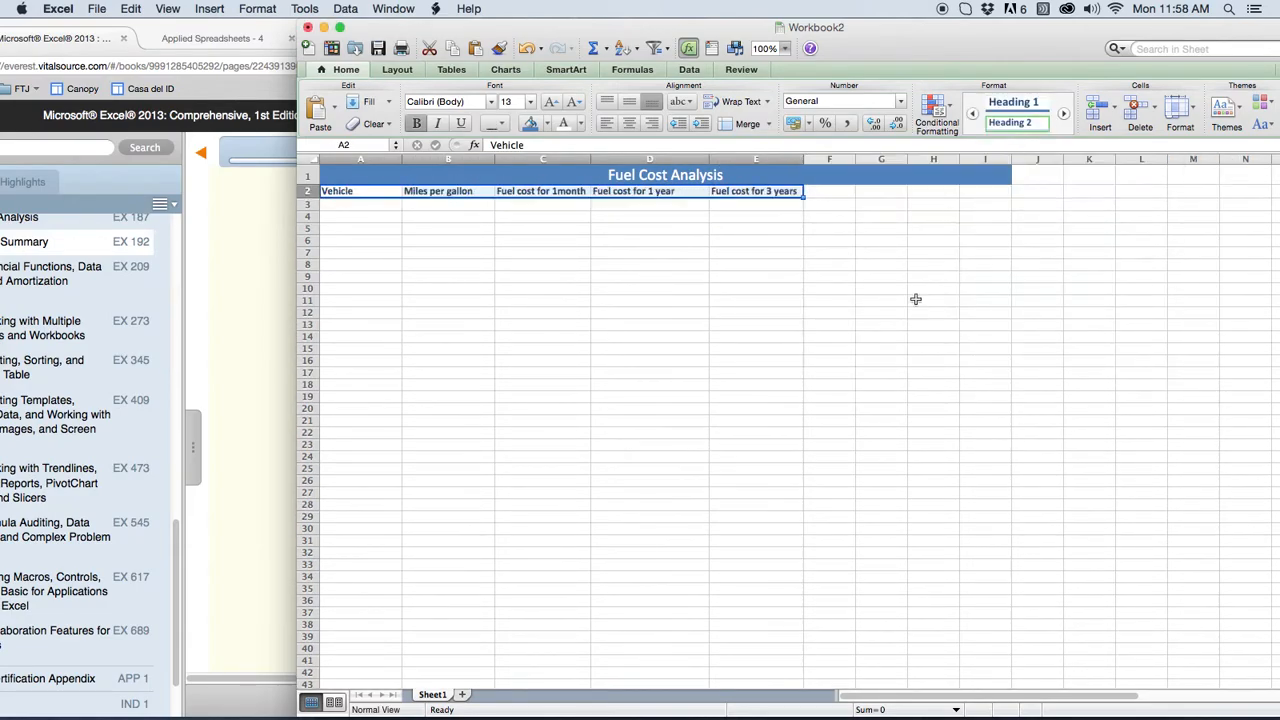
pyautogui.click(636, 243)
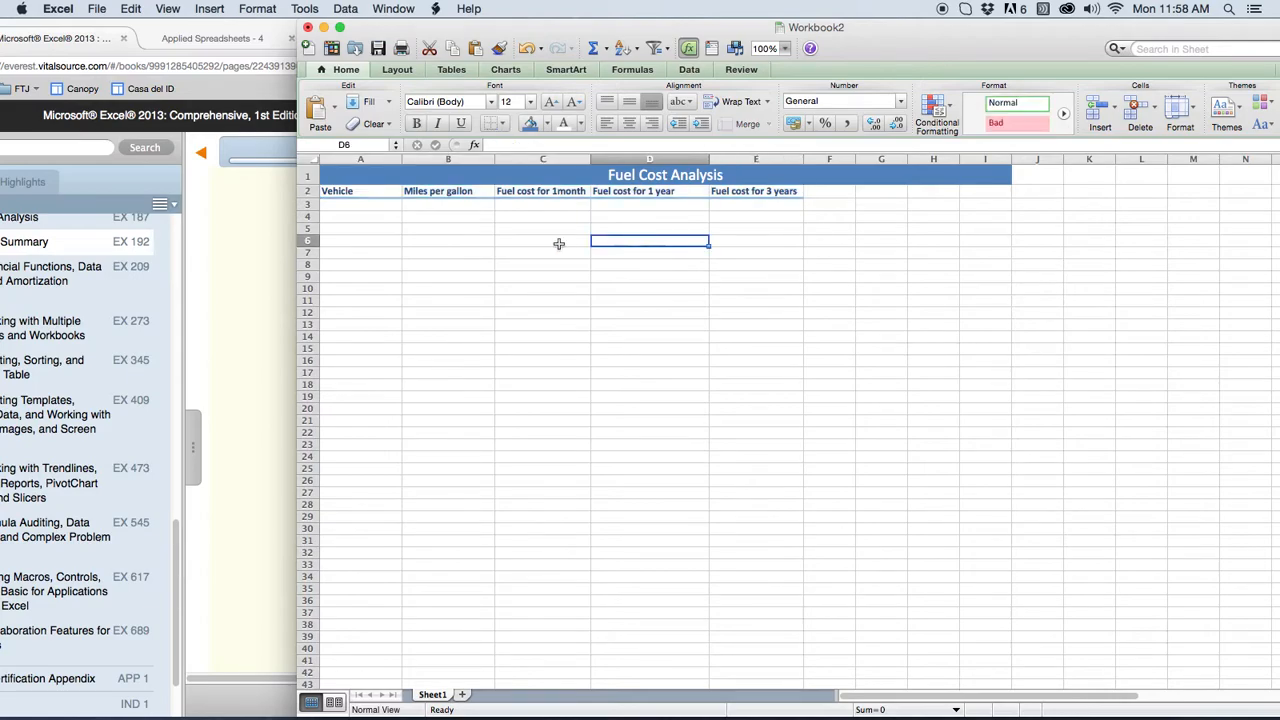
# Step: Enter the first vehicle, "Ford Explorer", in A3 and its mileage of 28 in B3
pyautogui.click(348, 208)
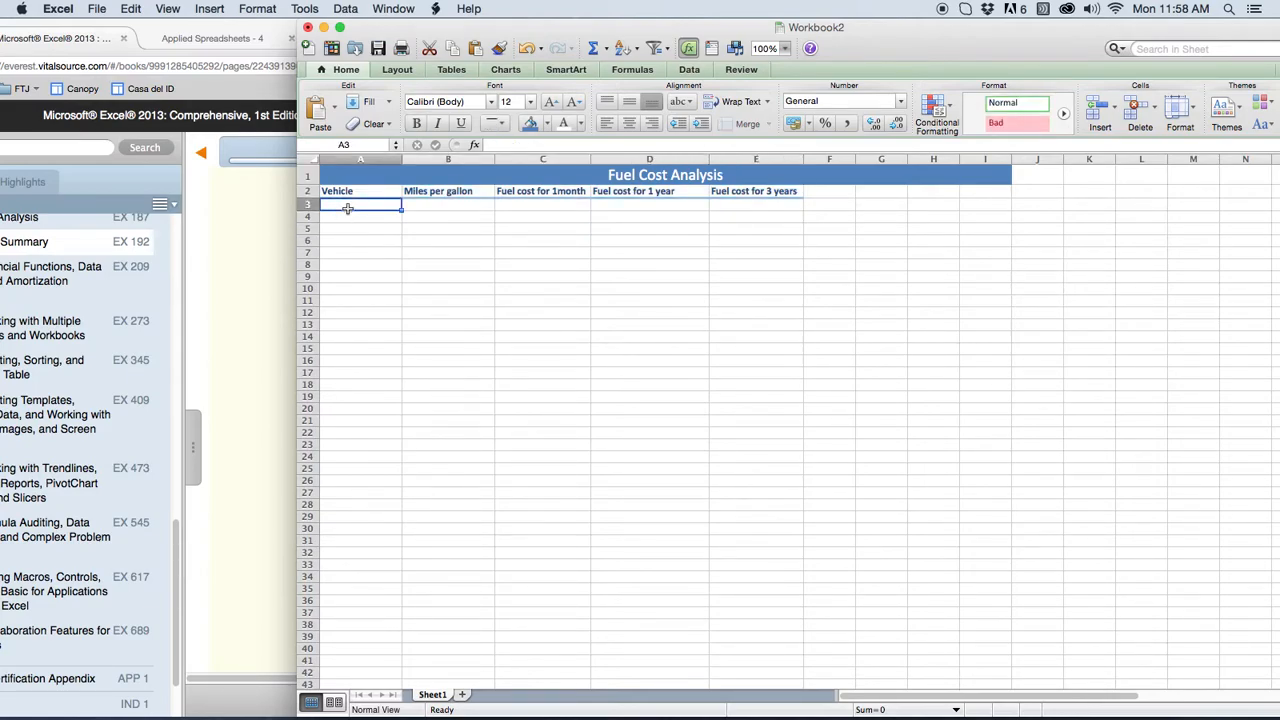
pyautogui.write('Ford Explorer')
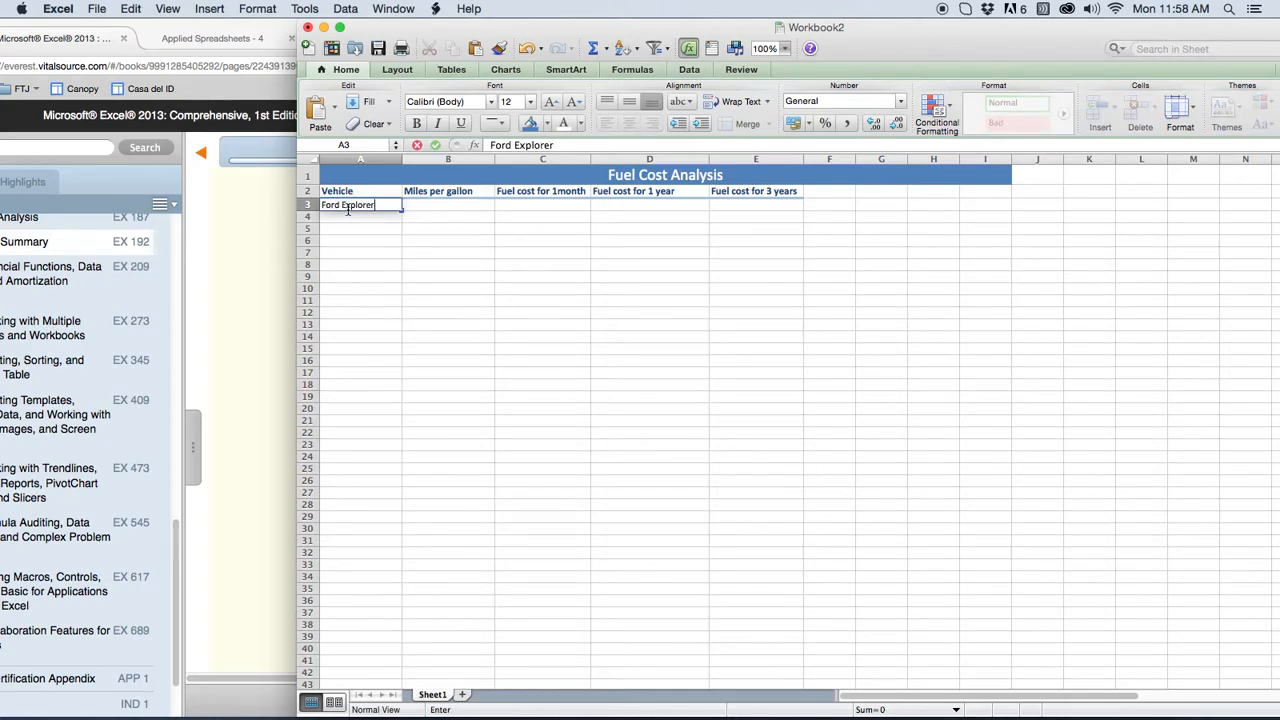
pyautogui.click(445, 205)
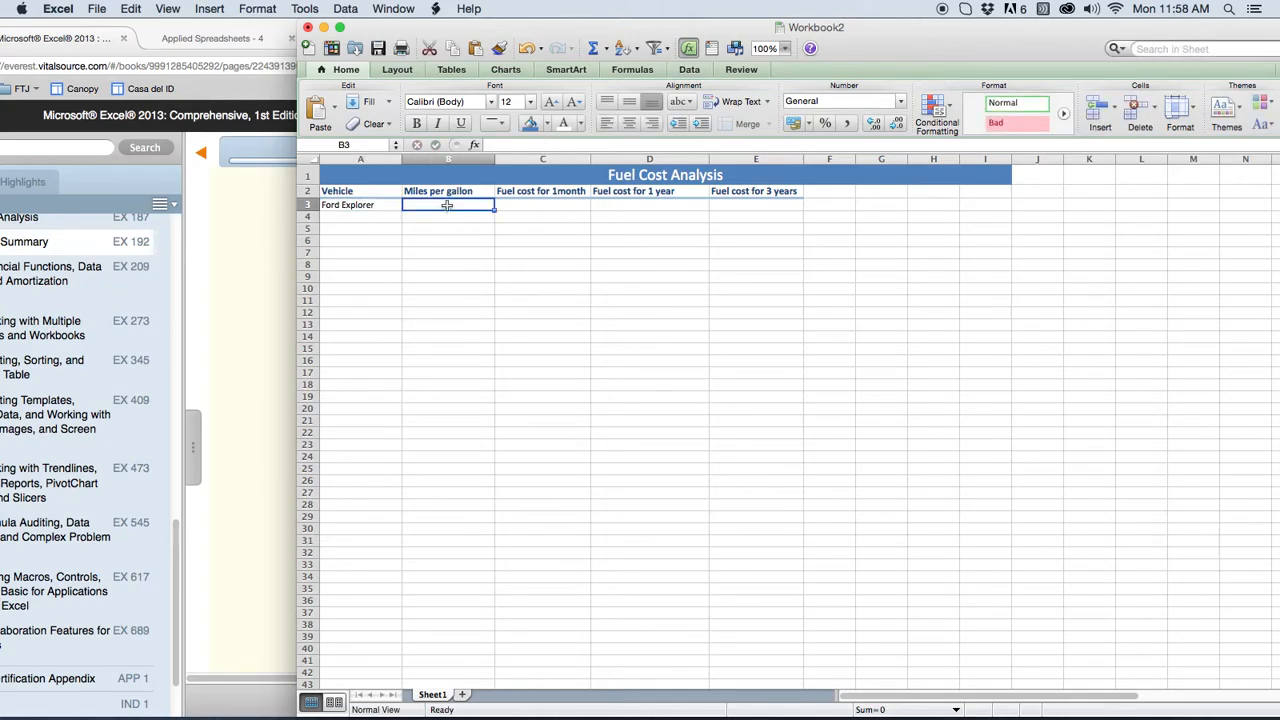
pyautogui.write('28')
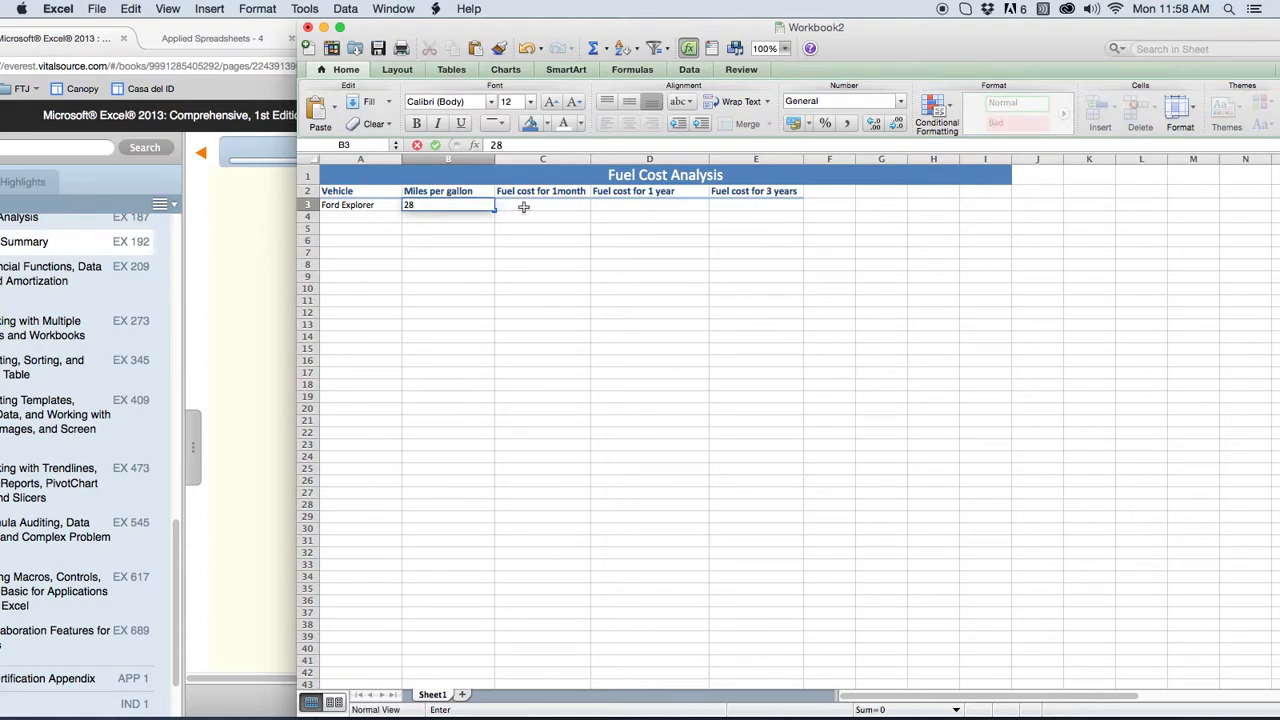
pyautogui.click(523, 206)
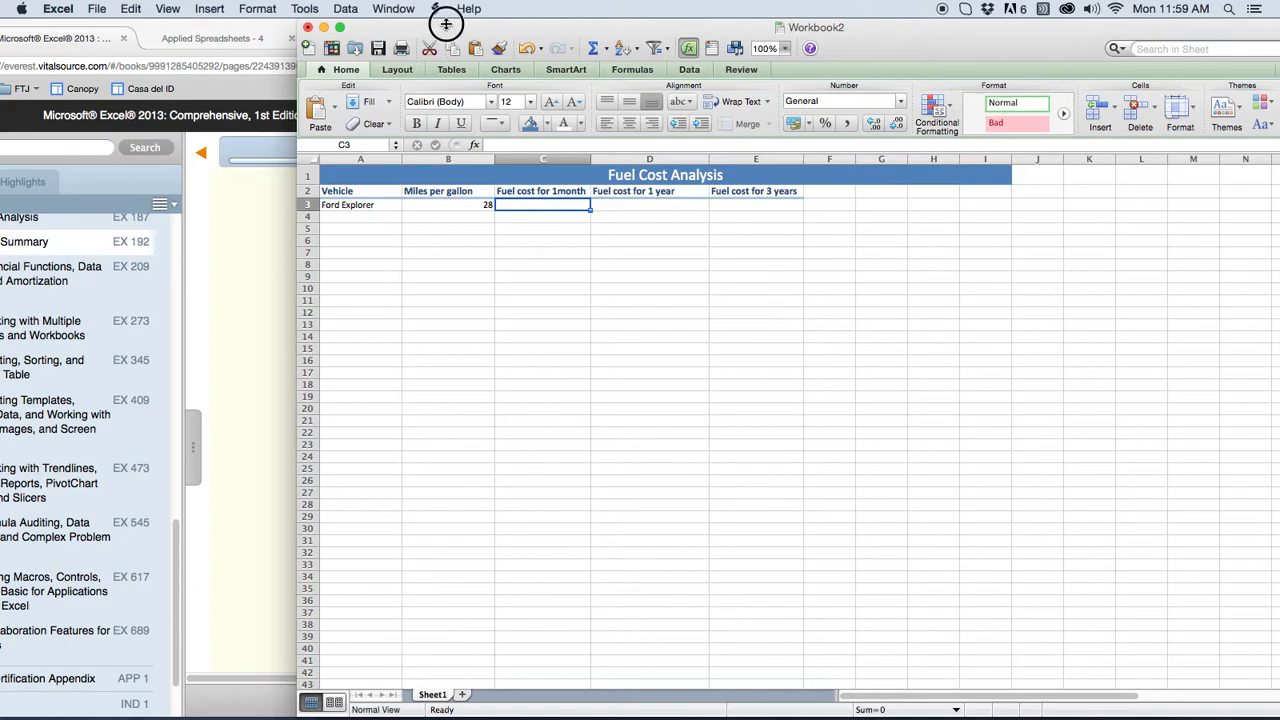
# Step: Move the workbook window aside and switch to the textbook in Firefox to read the fuel cost formulas in Table 3-15
pyautogui.moveTo(445, 23); pyautogui.dragTo(718, 23)
pyautogui.moveTo(521, 30); pyautogui.dragTo(245, 9)
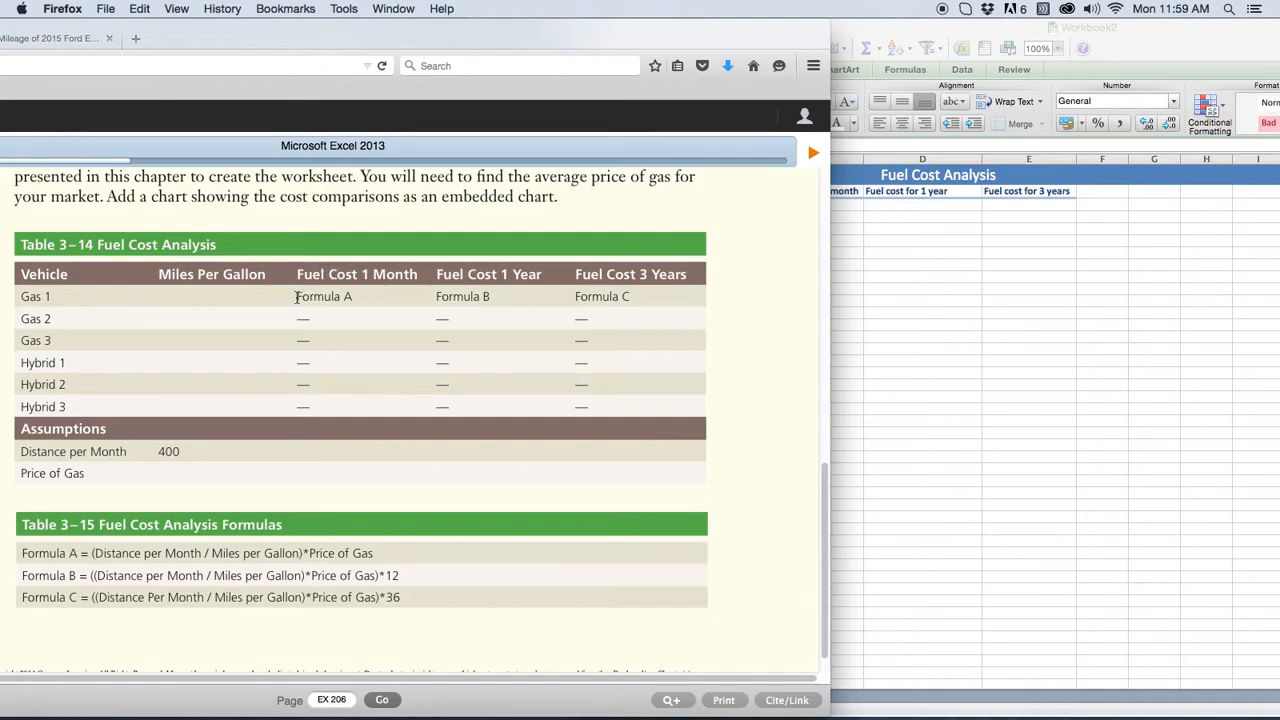
pyautogui.click(23, 552)
pyautogui.click(79, 555)
# Step: Return to the Excel workbook and enter the labels "Assumptions", "Distance per Month" and "Price of Gas" in A13:A15
pyautogui.click(900, 427)
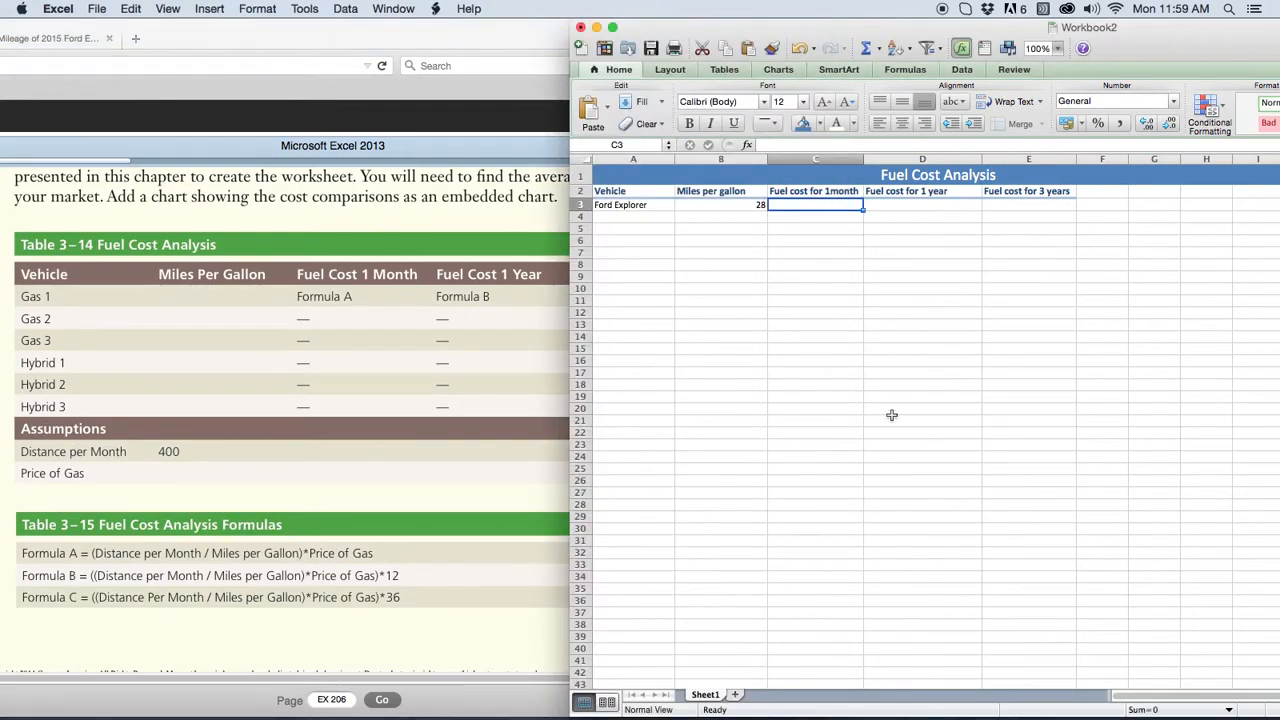
pyautogui.click(610, 327)
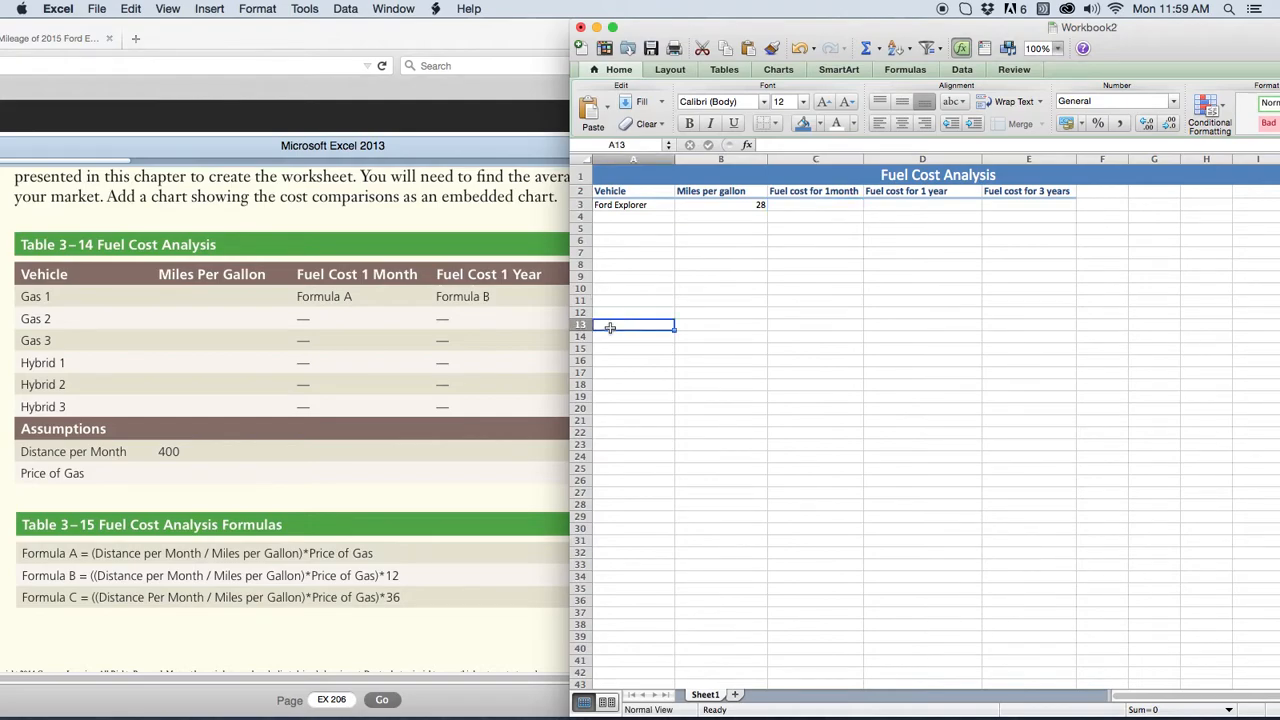
pyautogui.write('Assumptions')
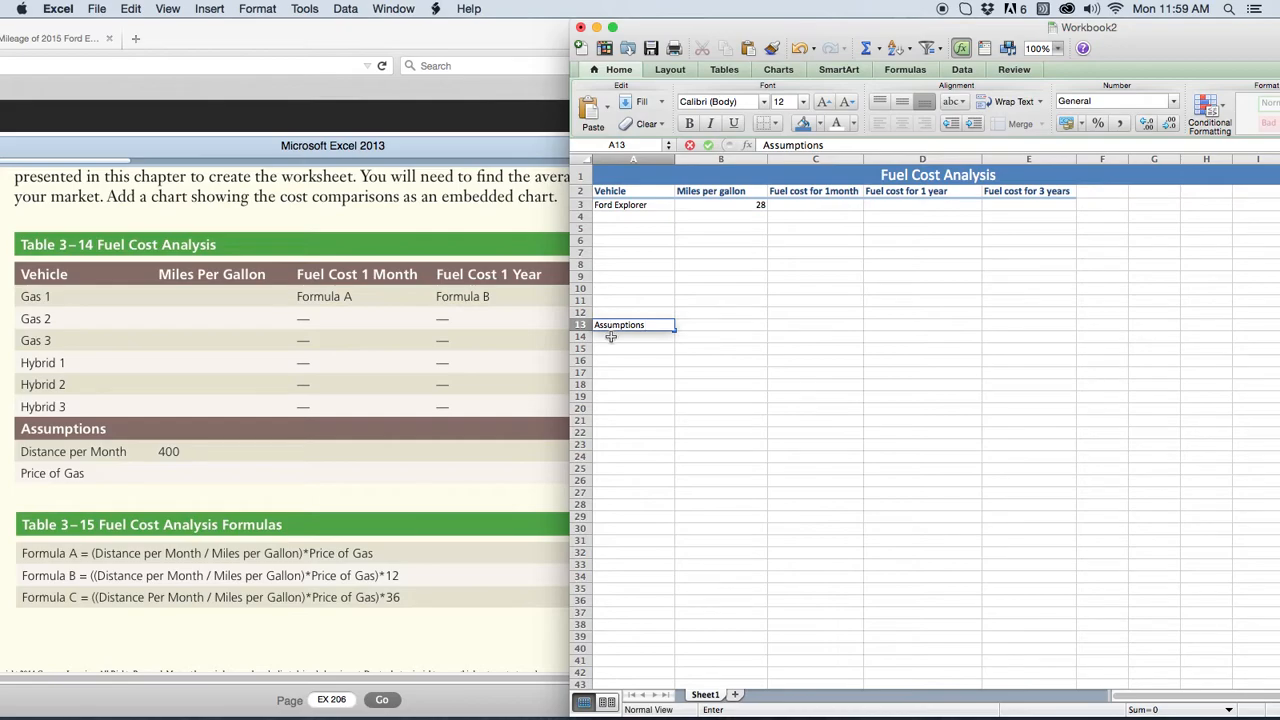
pyautogui.press('Return')
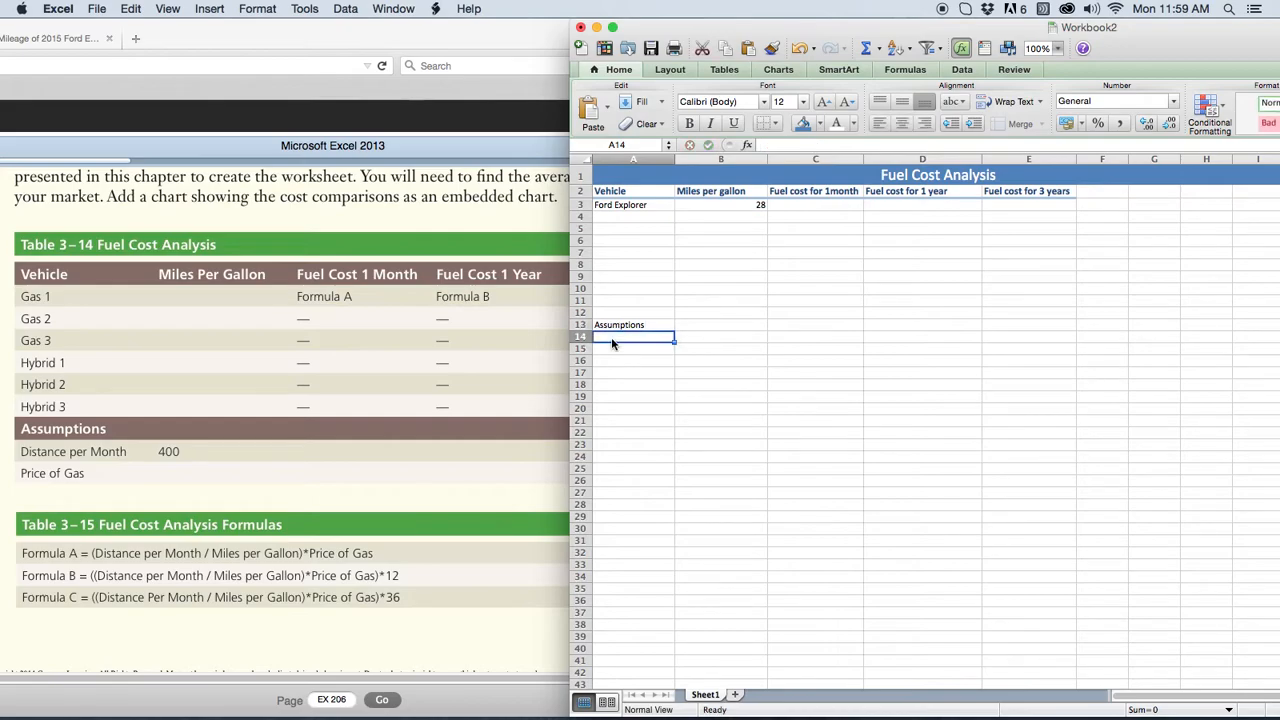
pyautogui.write('Di')
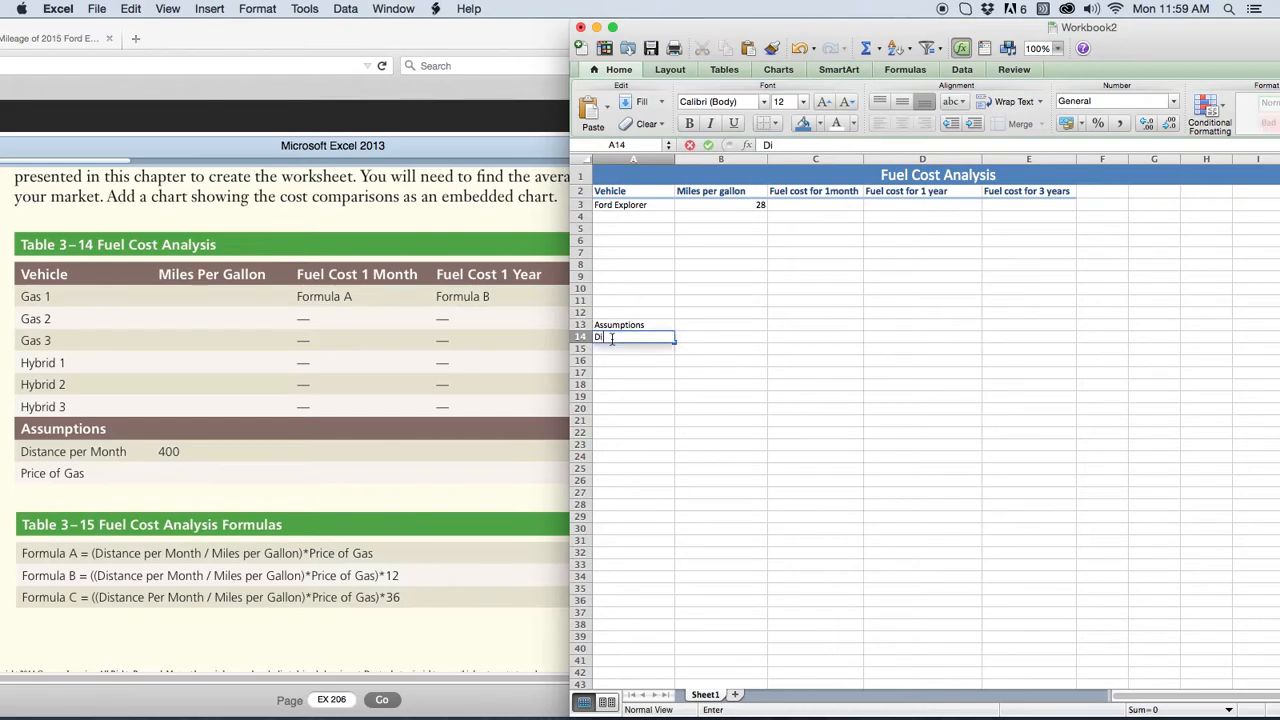
pyautogui.write('stance per Month')
pyautogui.press('Return')
pyautogui.write('Price')
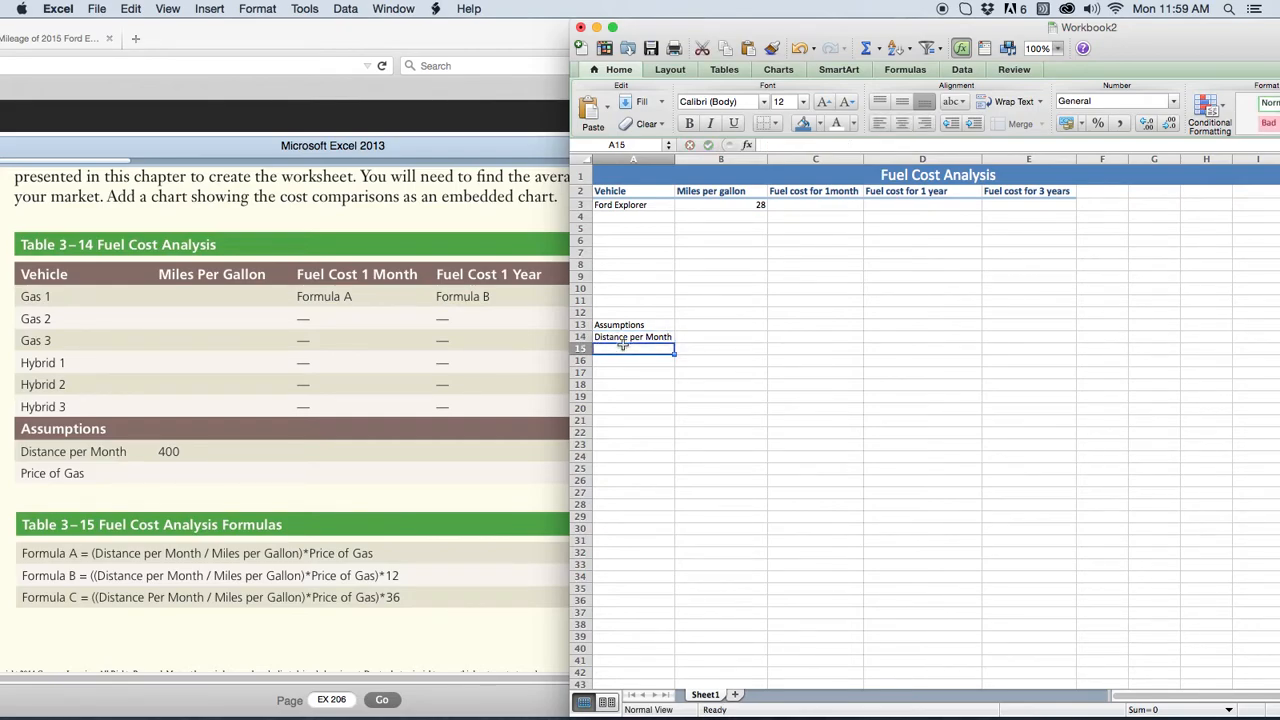
pyautogui.write(' of Gas')
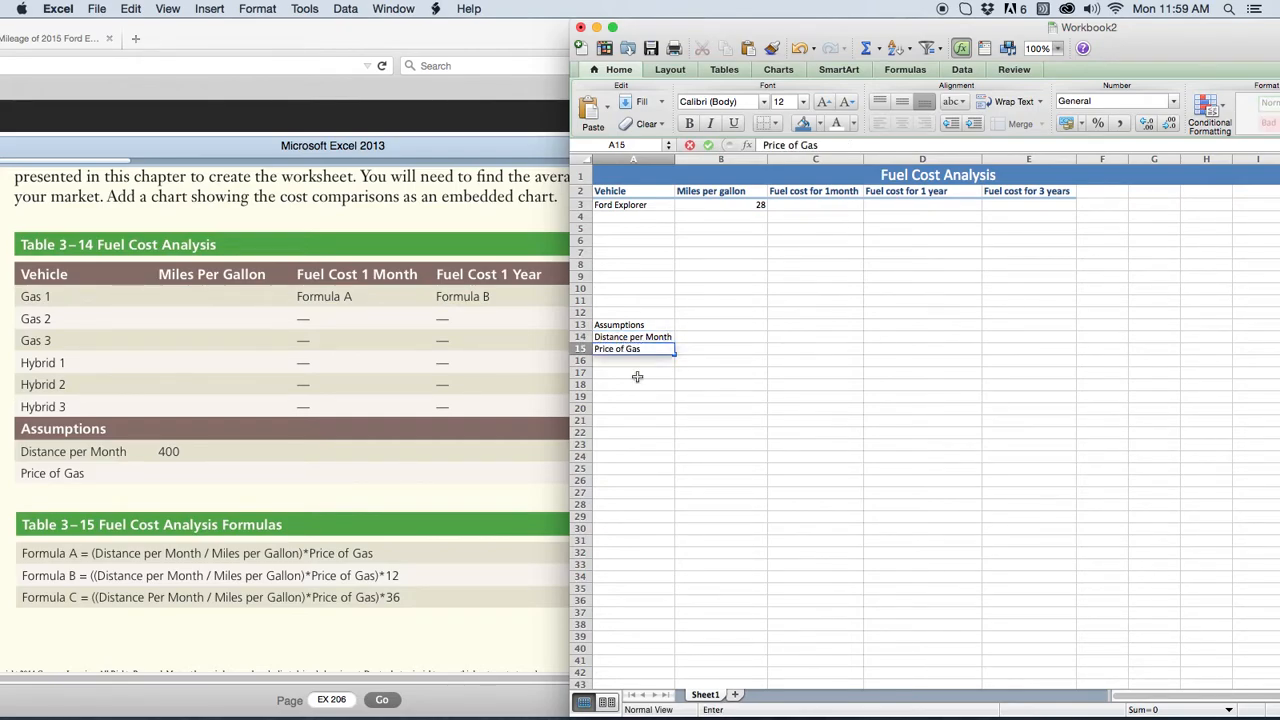
pyautogui.click(637, 376)
# Step: Format the "Assumptions" label in A13 with font size 16, a blue fill and white text
pyautogui.click(612, 326)
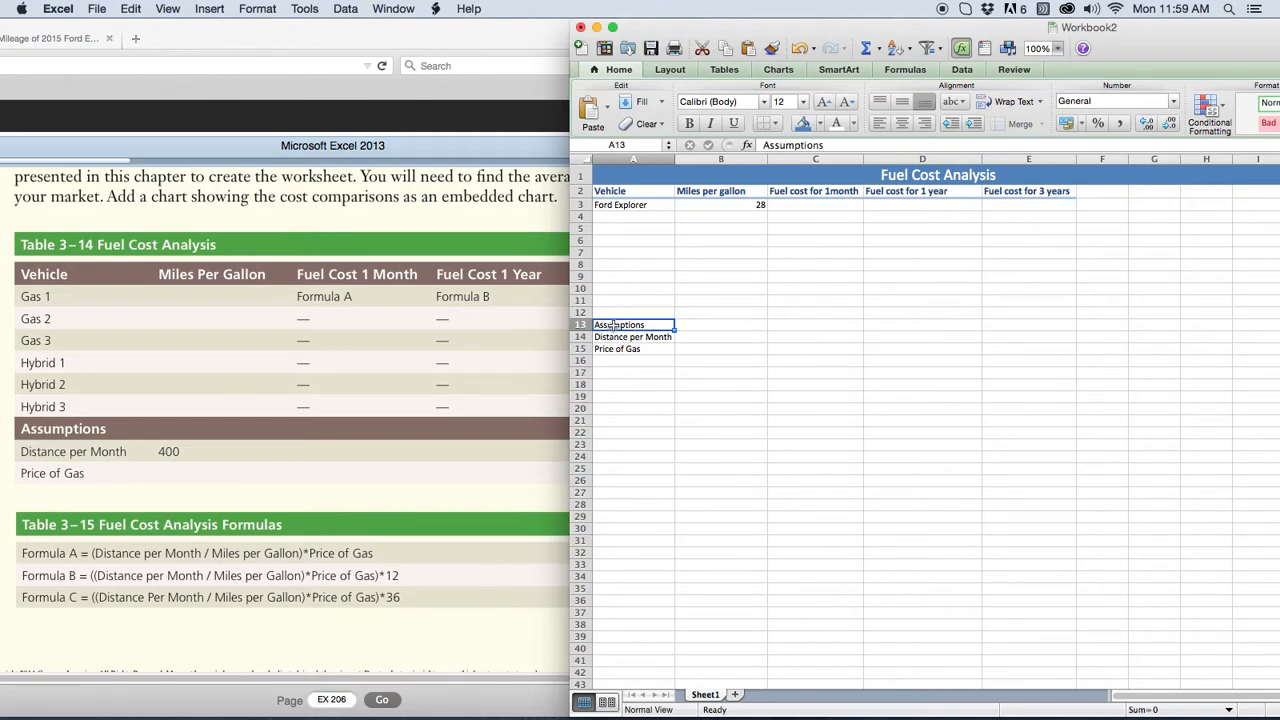
pyautogui.click(802, 101)
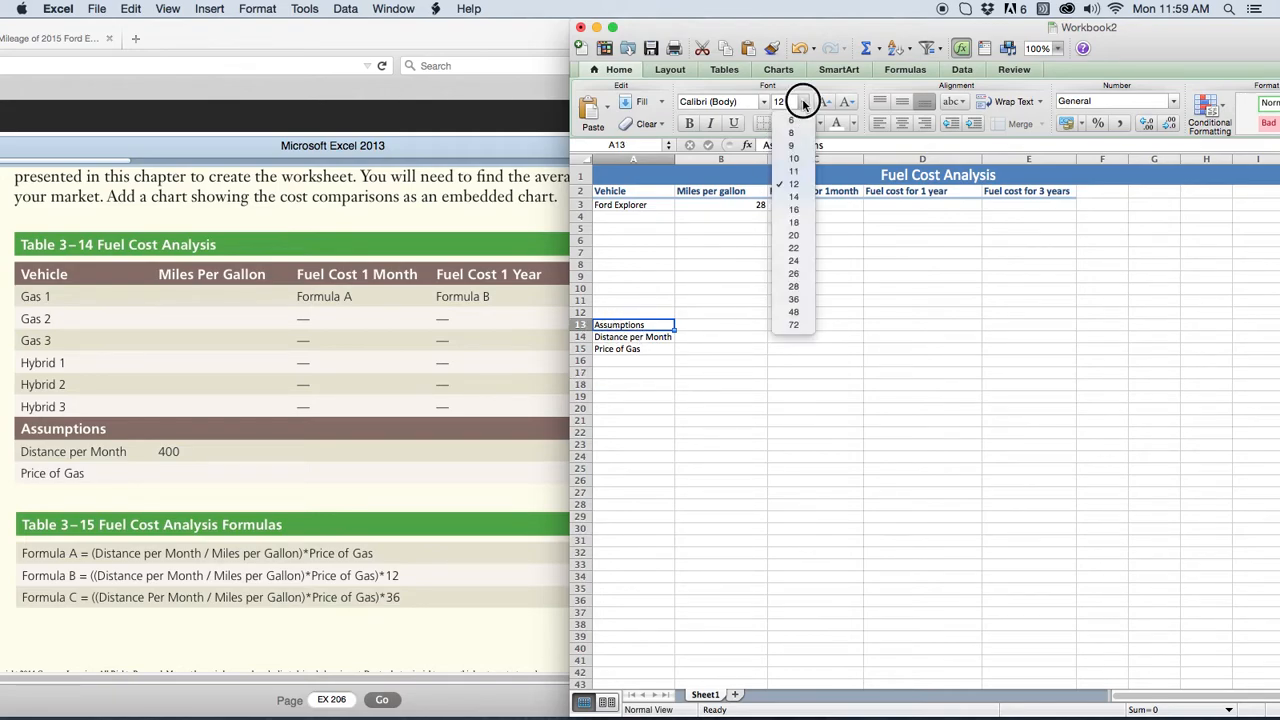
pyautogui.click(802, 208)
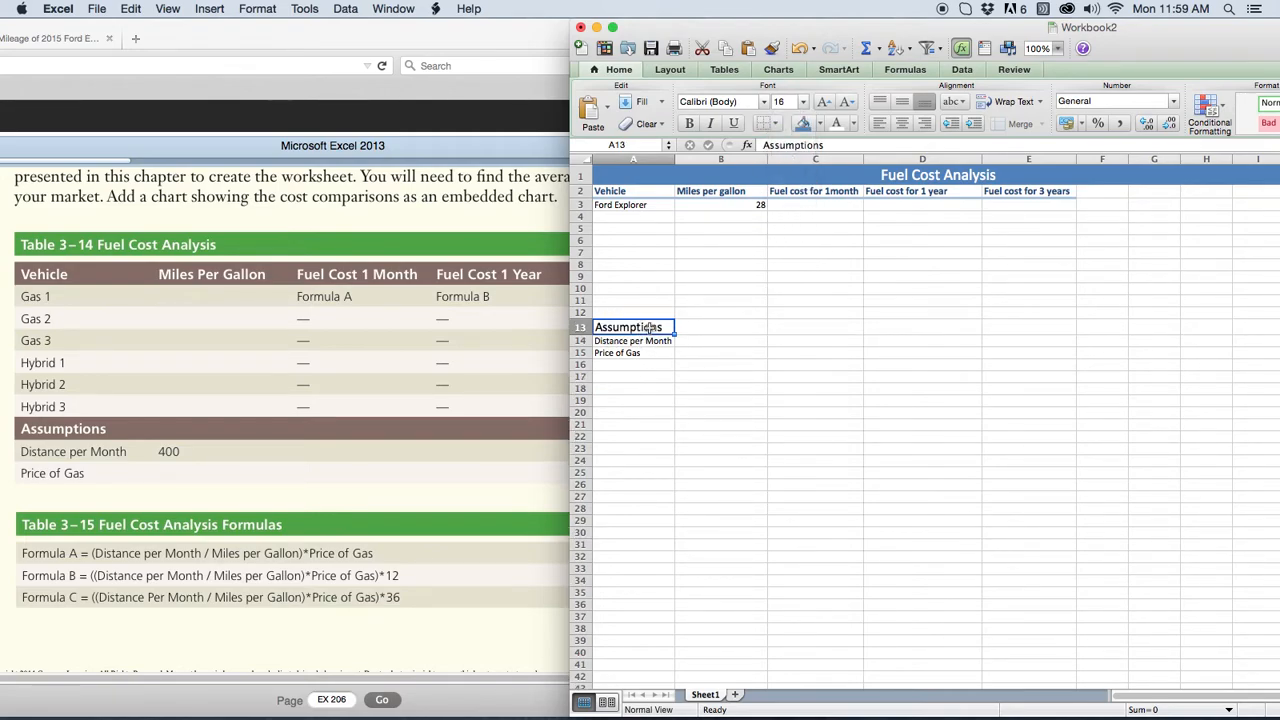
pyautogui.click(802, 122)
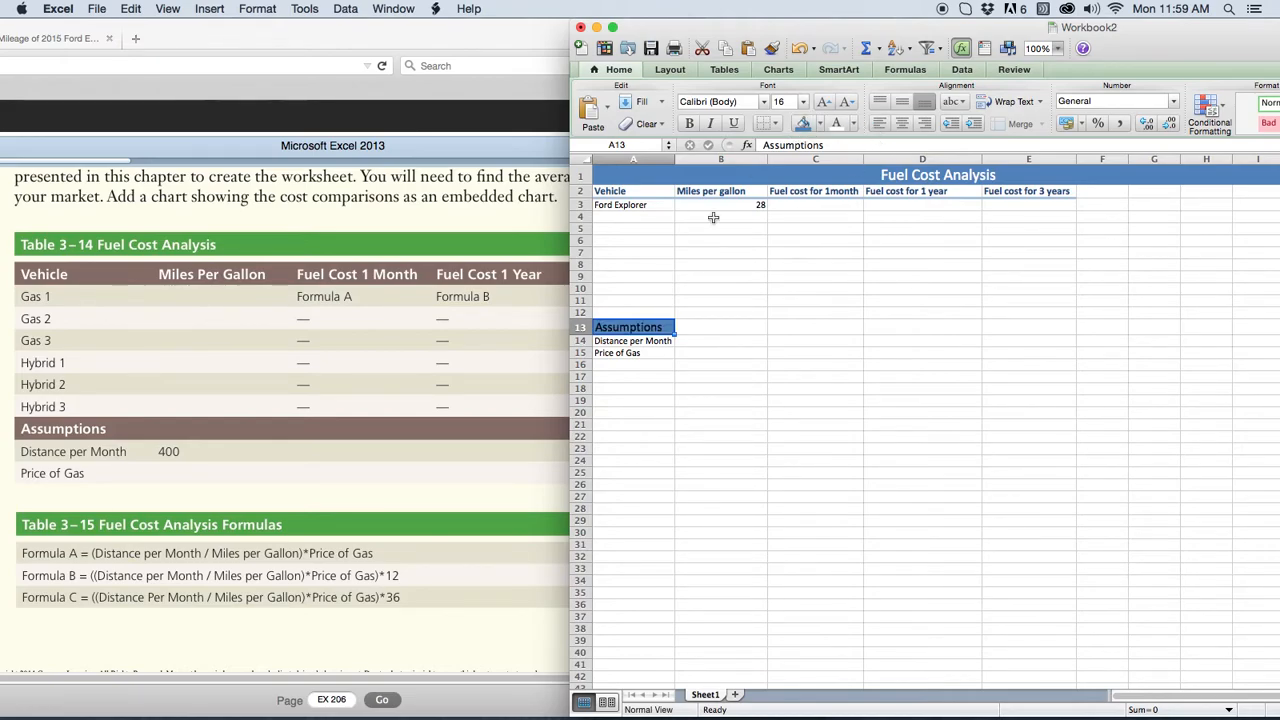
pyautogui.doubleClick(648, 324)
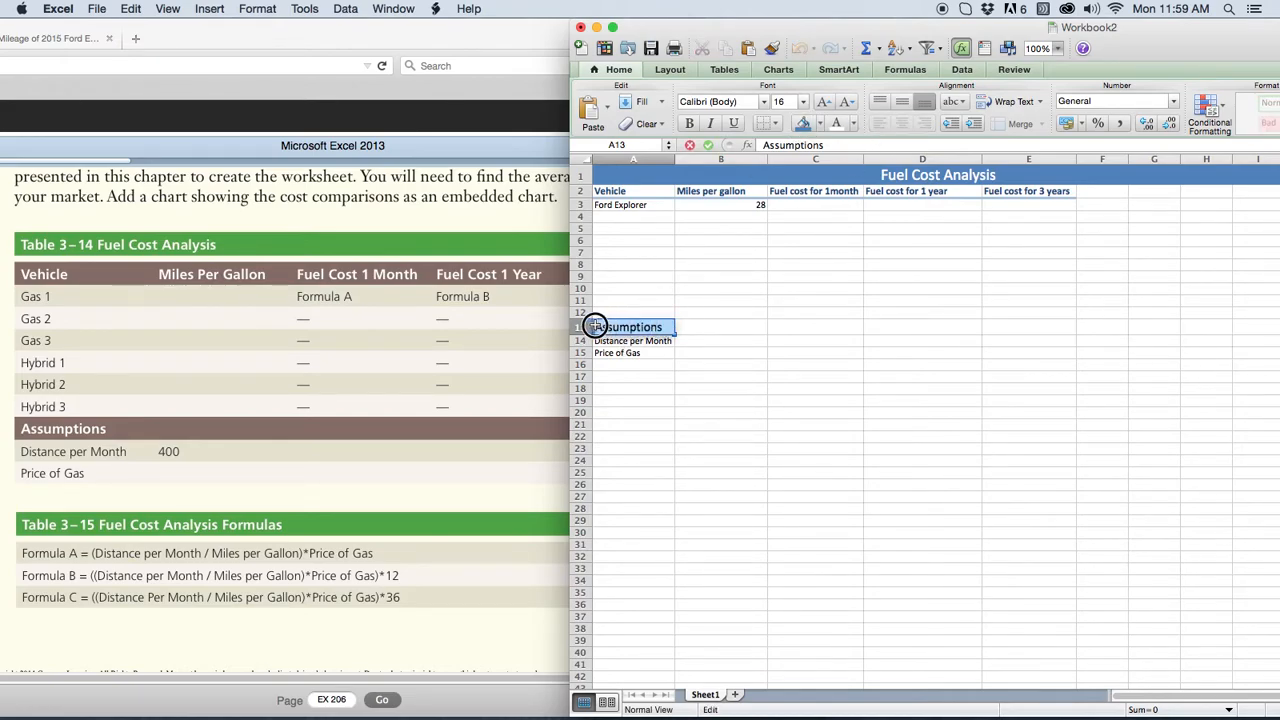
pyautogui.click(836, 123)
pyautogui.click(640, 400)
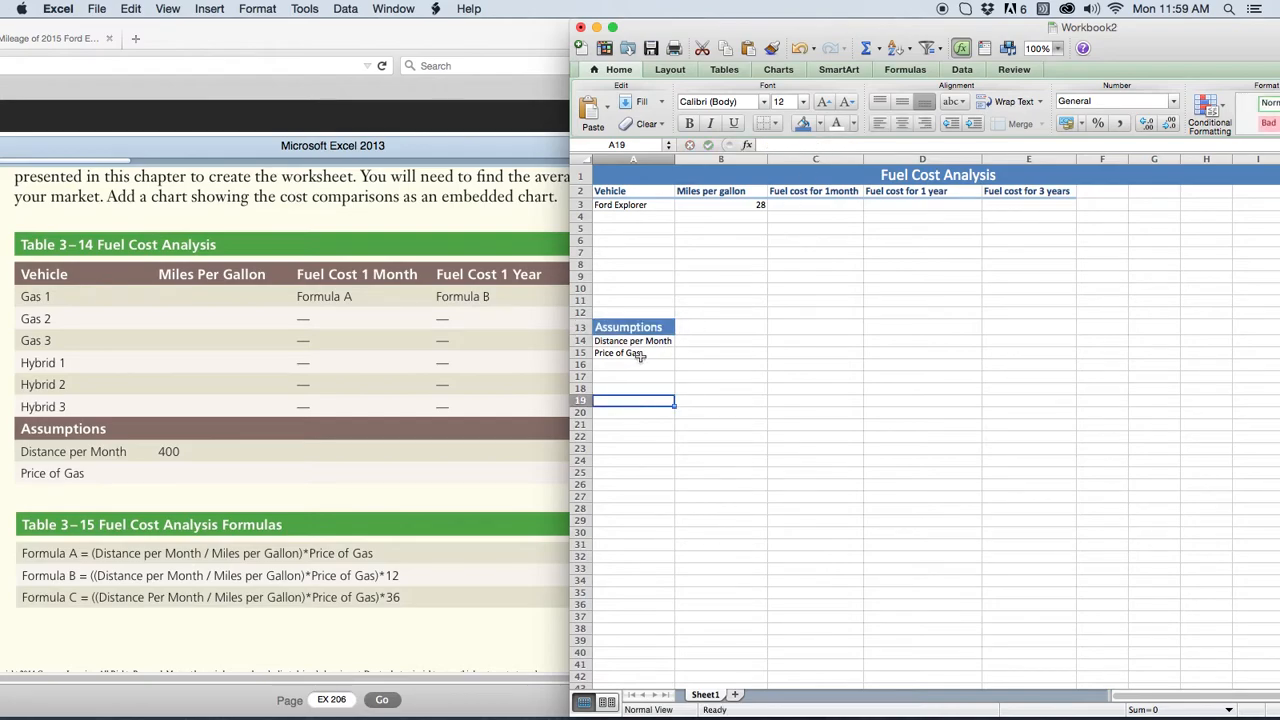
# Step: Check the monthly mileage in the textbook, then enter 1200 for Distance per Month in B14 and $2.80 for Price of Gas in B15
pyautogui.click(695, 342)
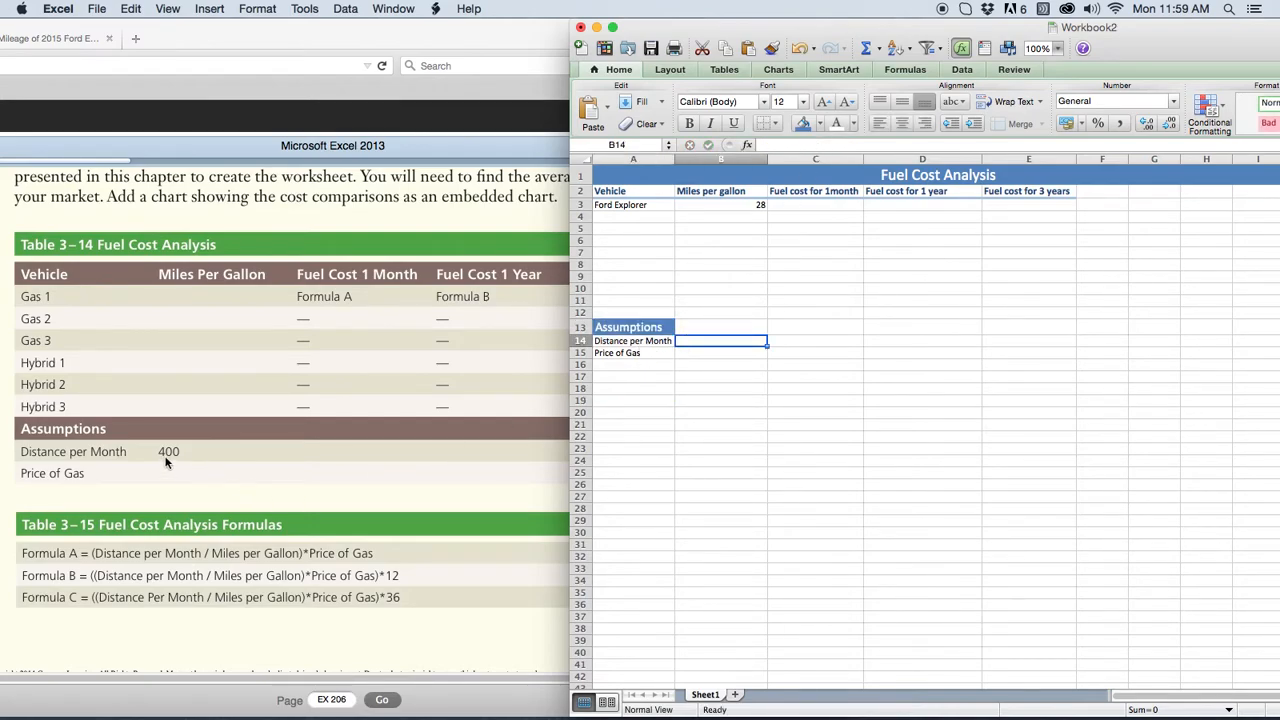
pyautogui.scroll(3, 169, 450)
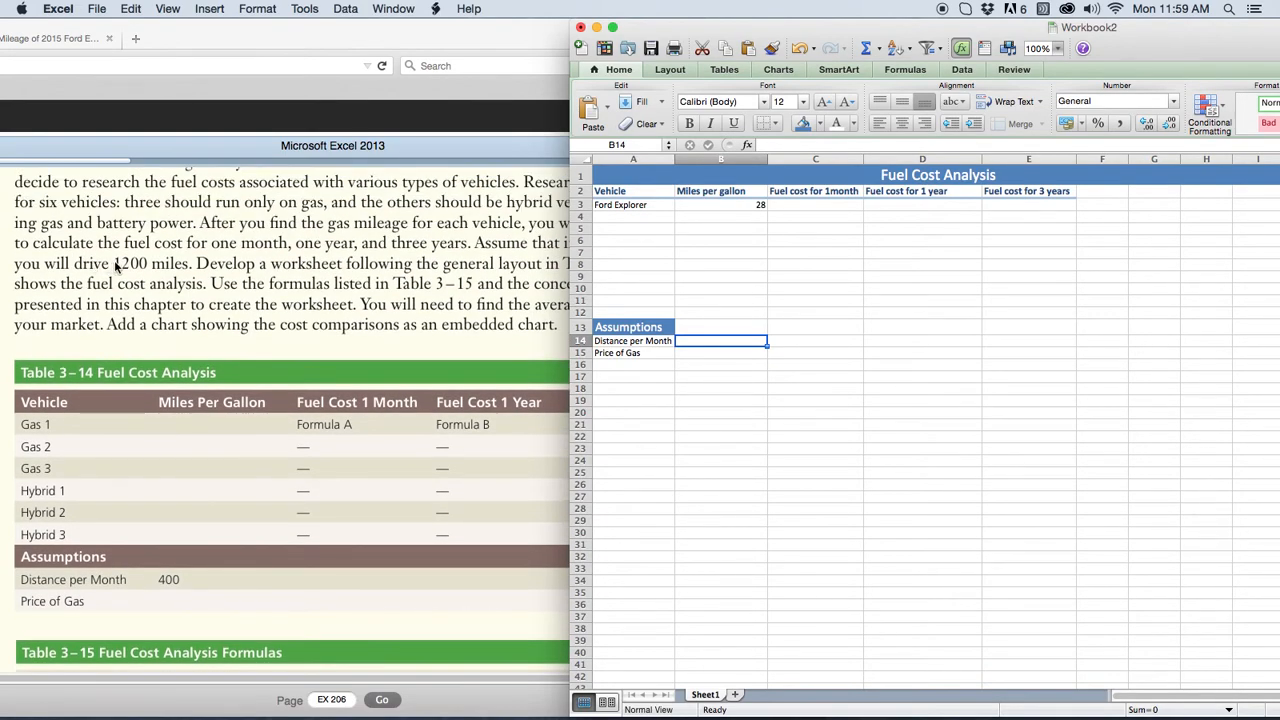
pyautogui.click(116, 266)
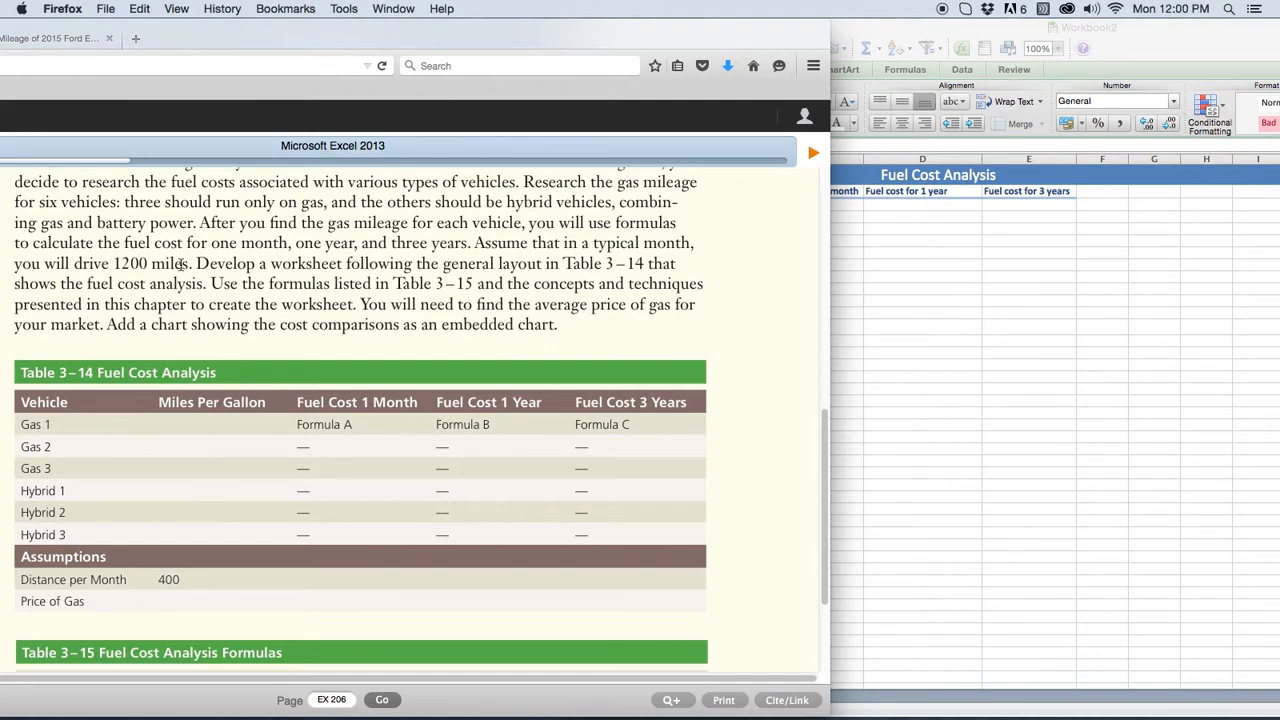
pyautogui.click(851, 333)
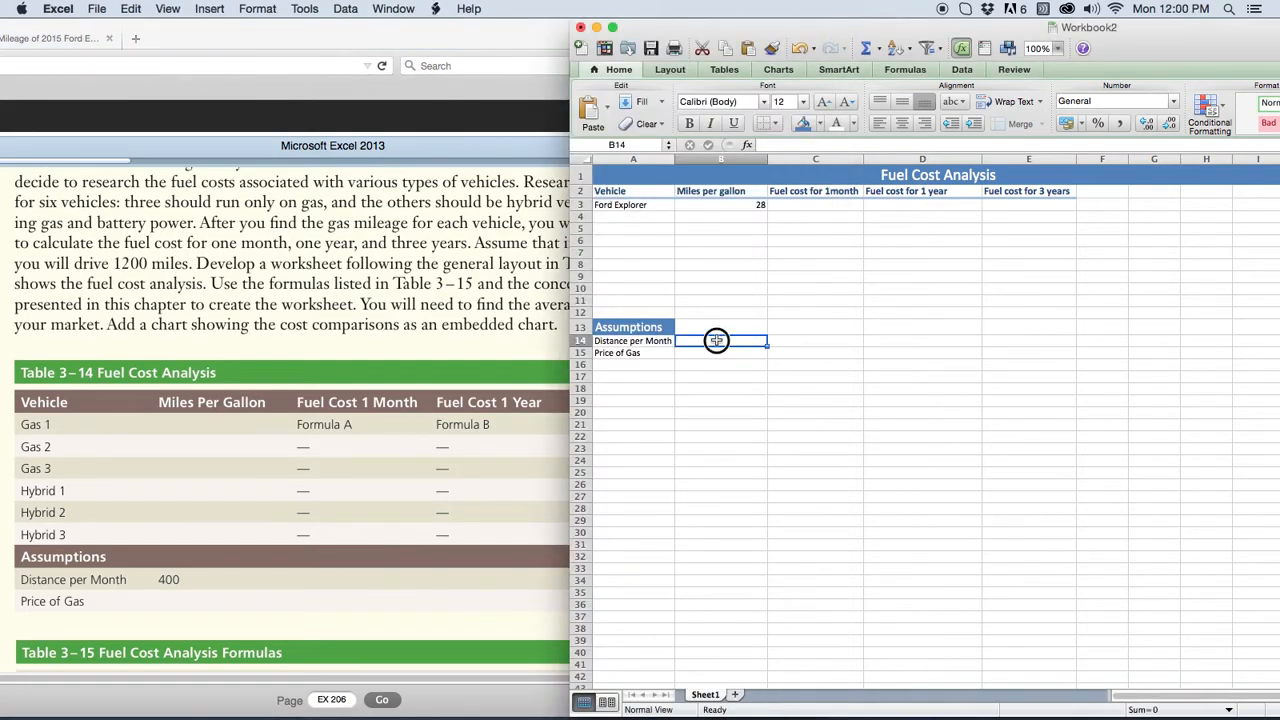
pyautogui.write('1200')
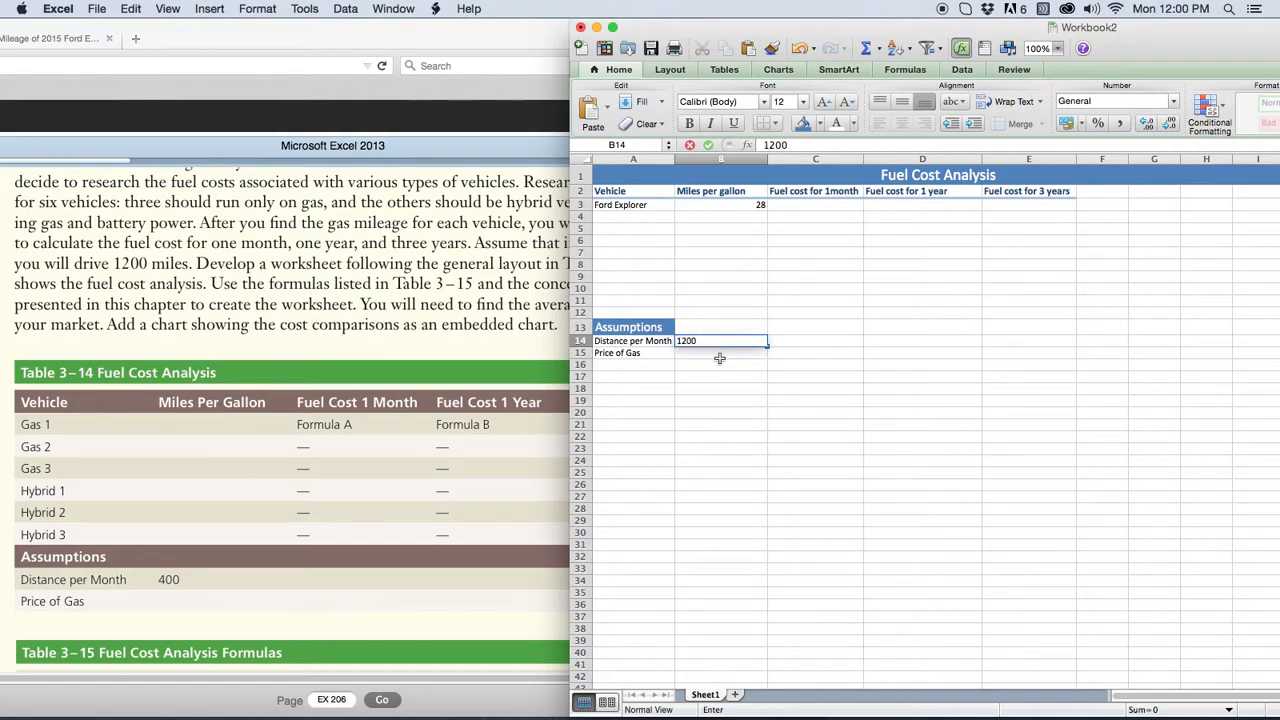
pyautogui.click(722, 356)
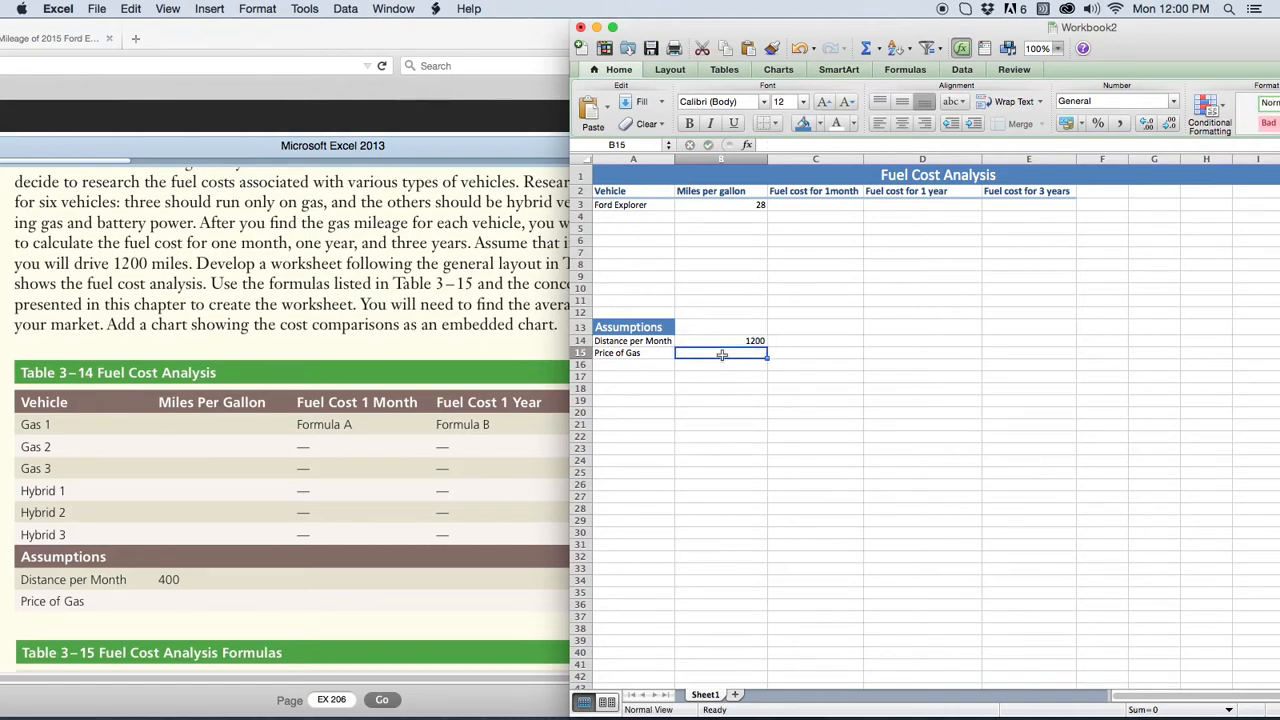
pyautogui.write('$2.80')
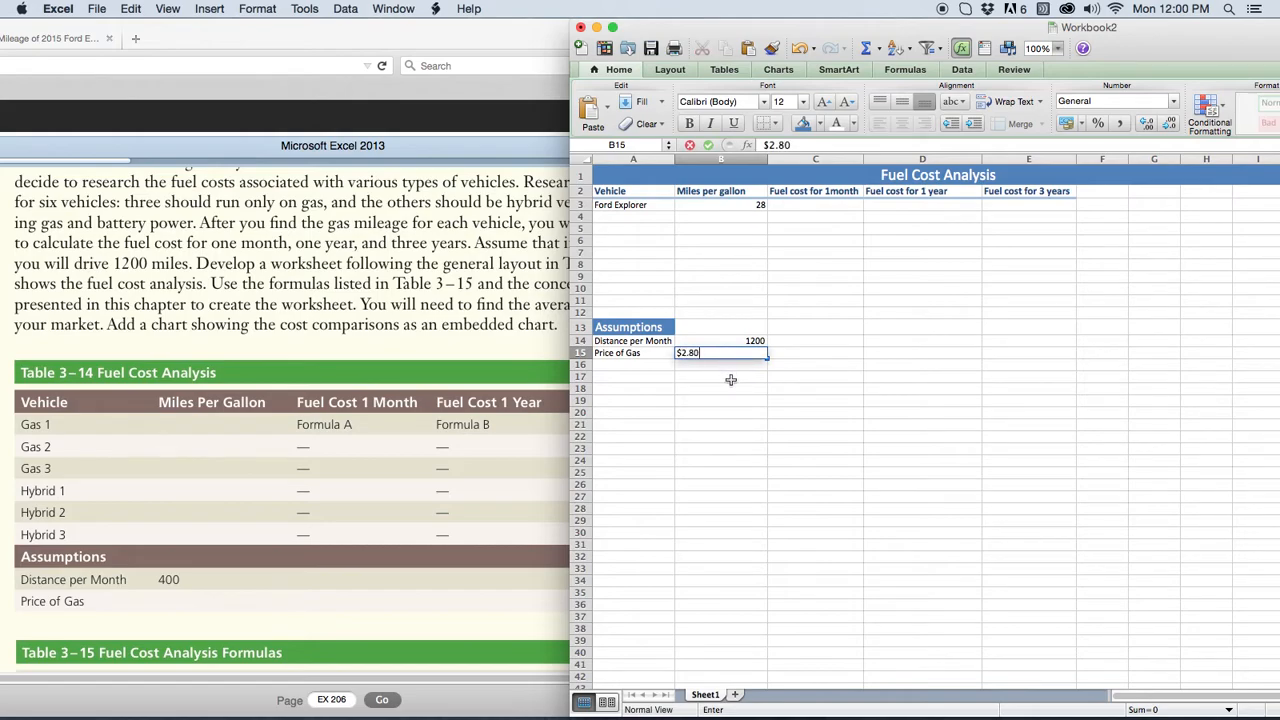
pyautogui.click(730, 377)
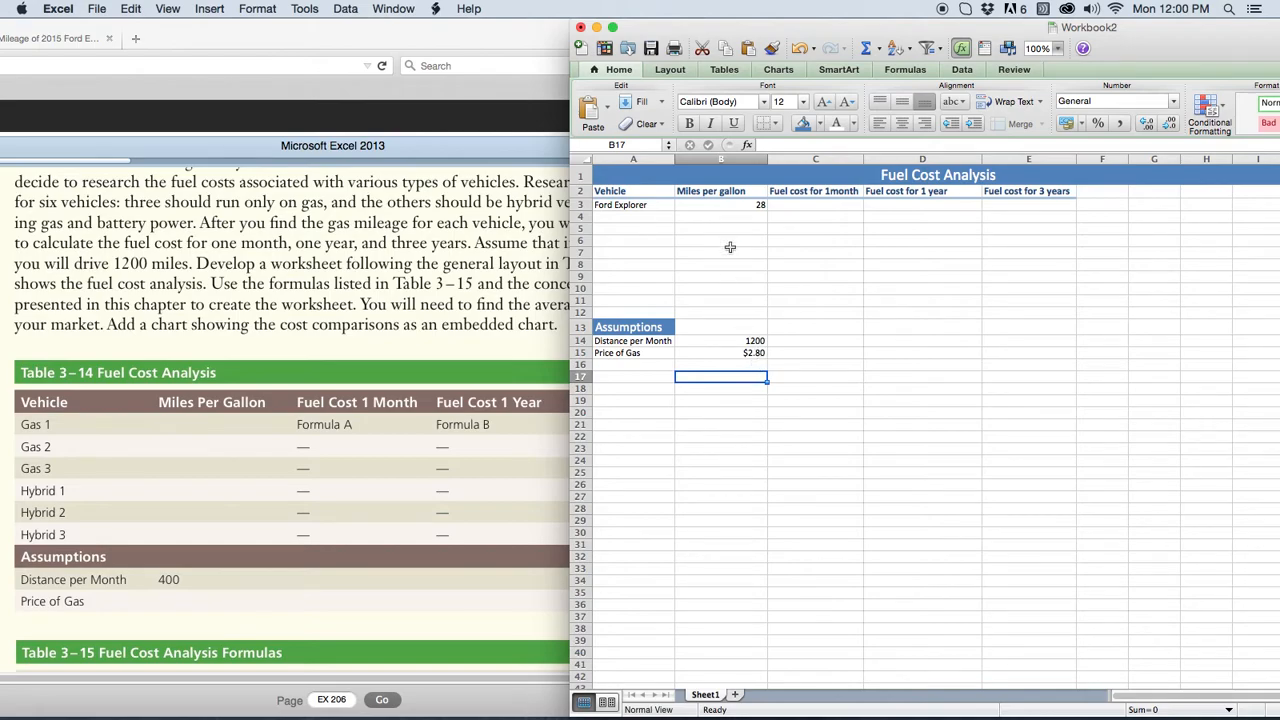
# Step: Enter textbook Formula A for the Ford Explorer's one-month fuel cost in C3 as =(B14/B3)*B15
pyautogui.click(820, 206)
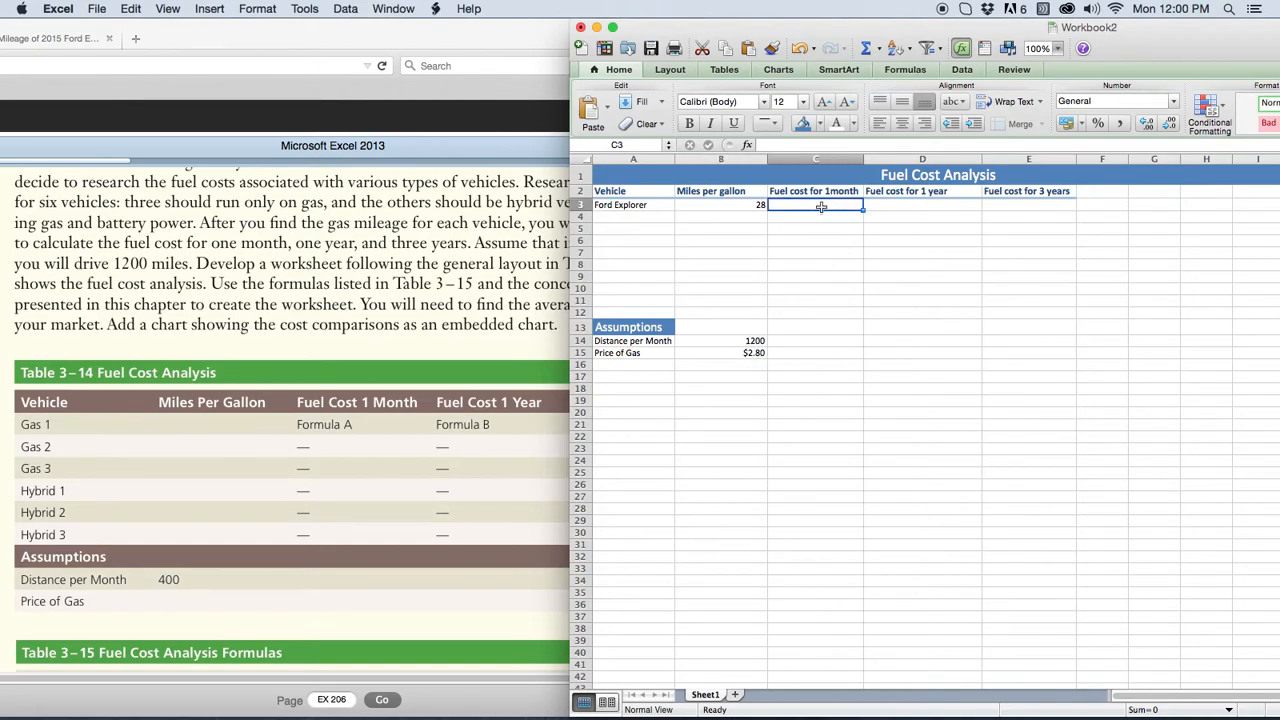
pyautogui.scroll(-5, 420, 440)
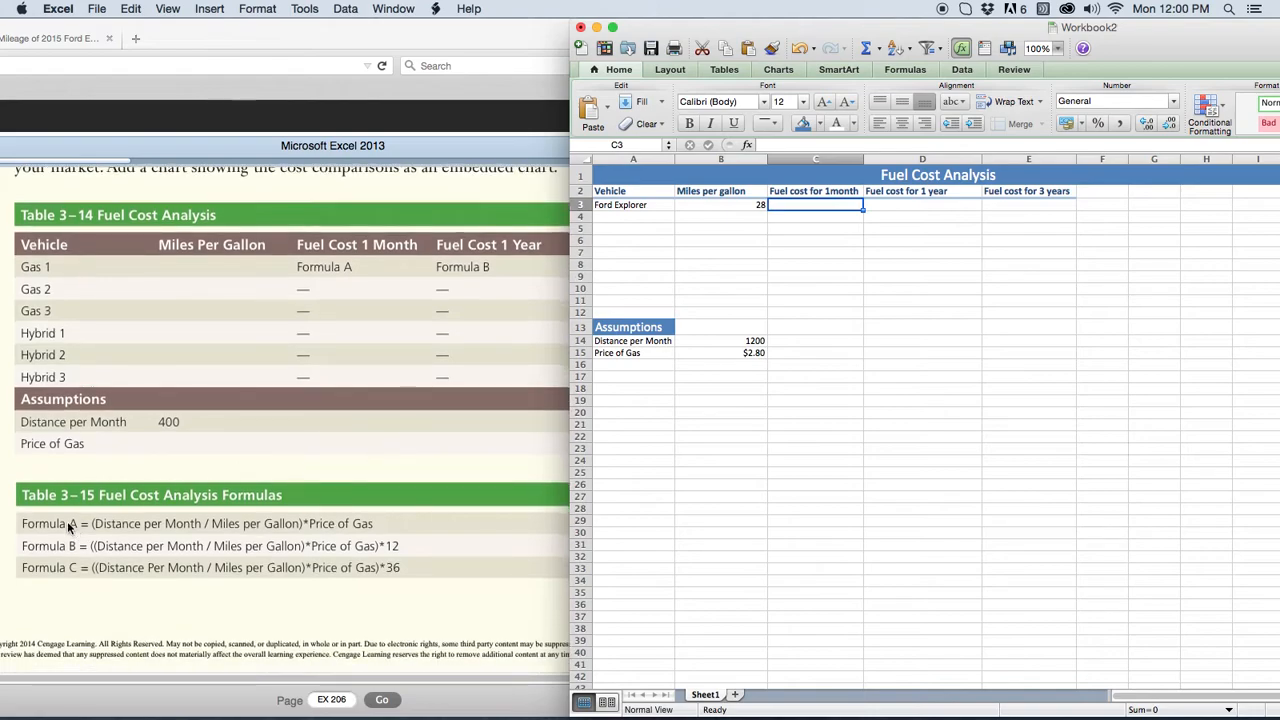
pyautogui.click(81, 521)
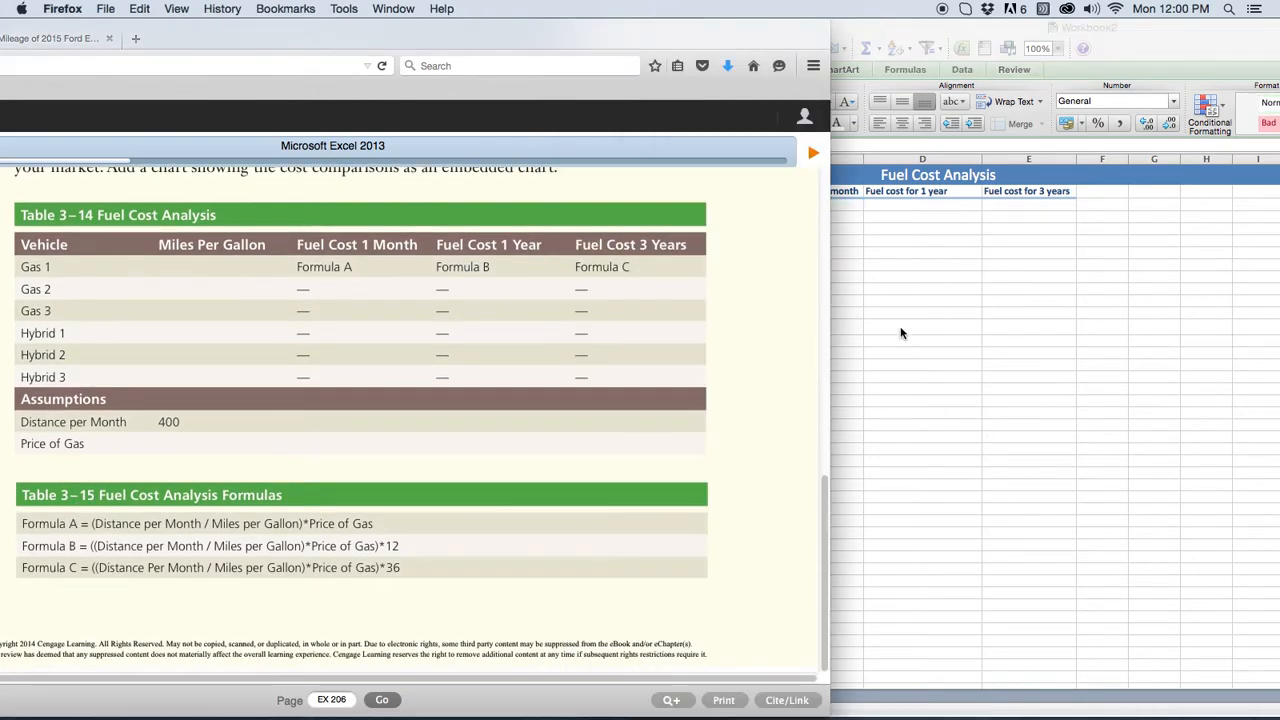
pyautogui.click(909, 290)
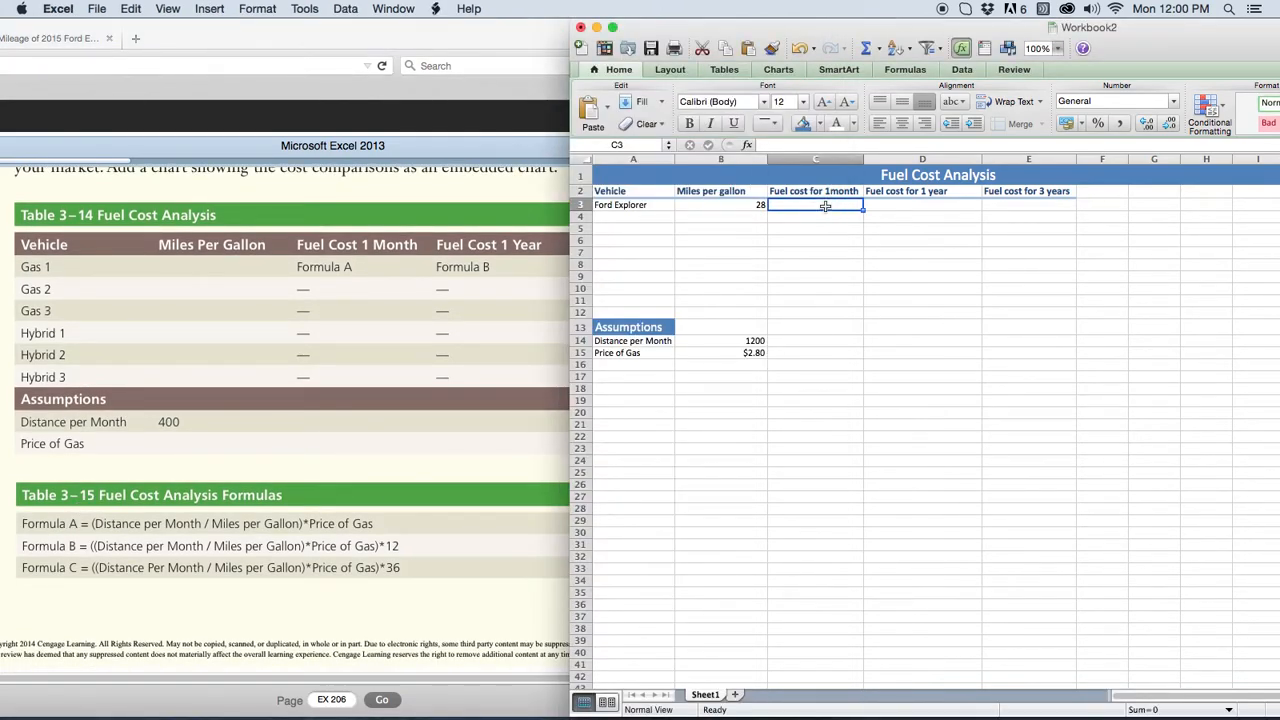
pyautogui.write('=(')
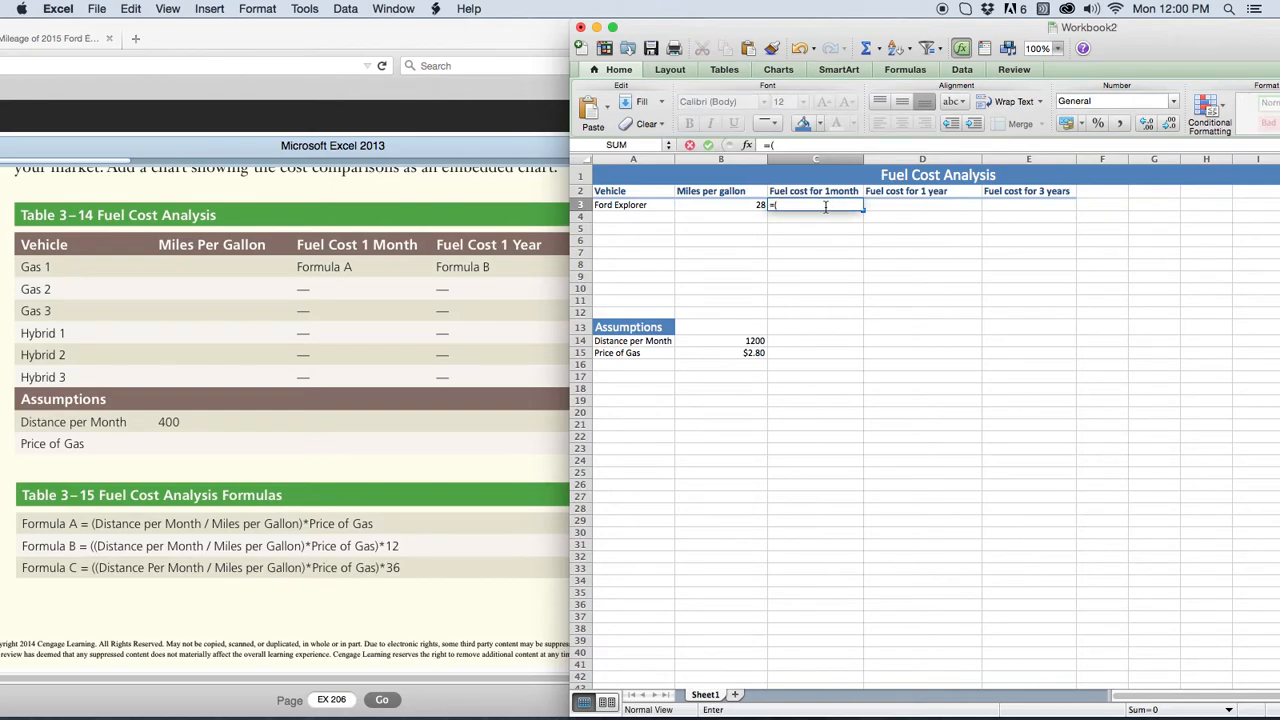
pyautogui.click(757, 342)
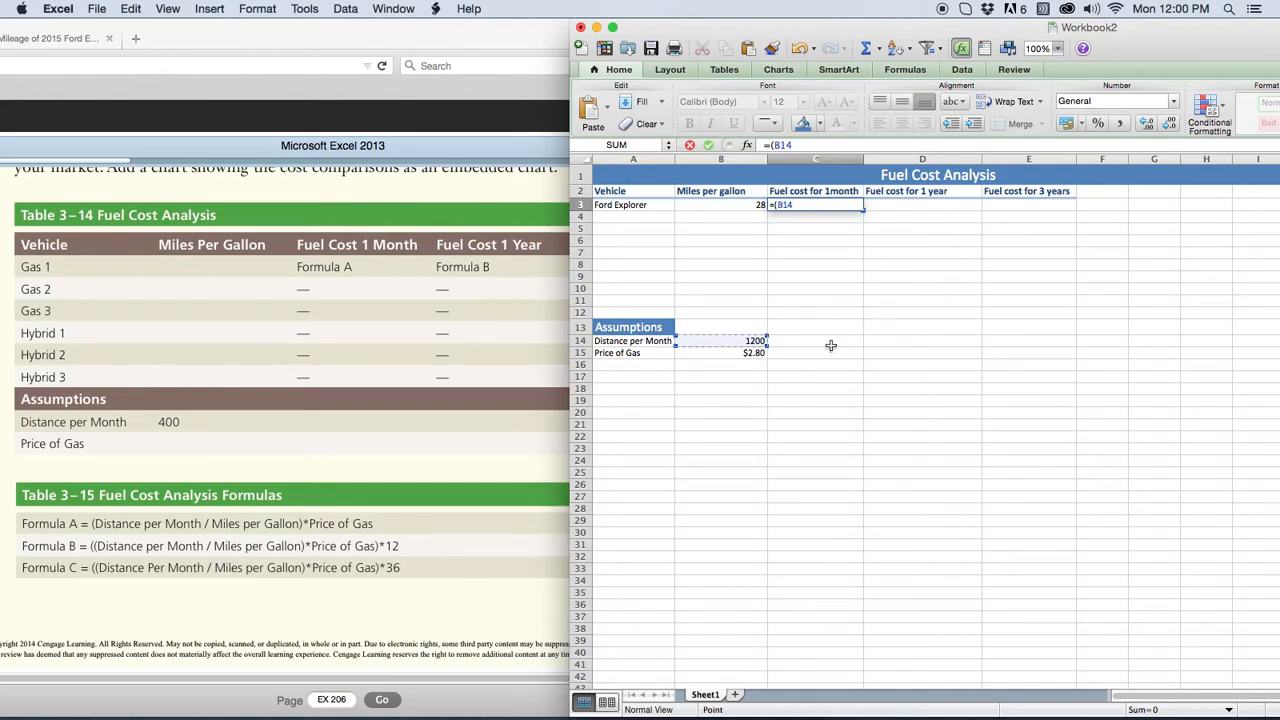
pyautogui.write('/')
pyautogui.click(759, 205)
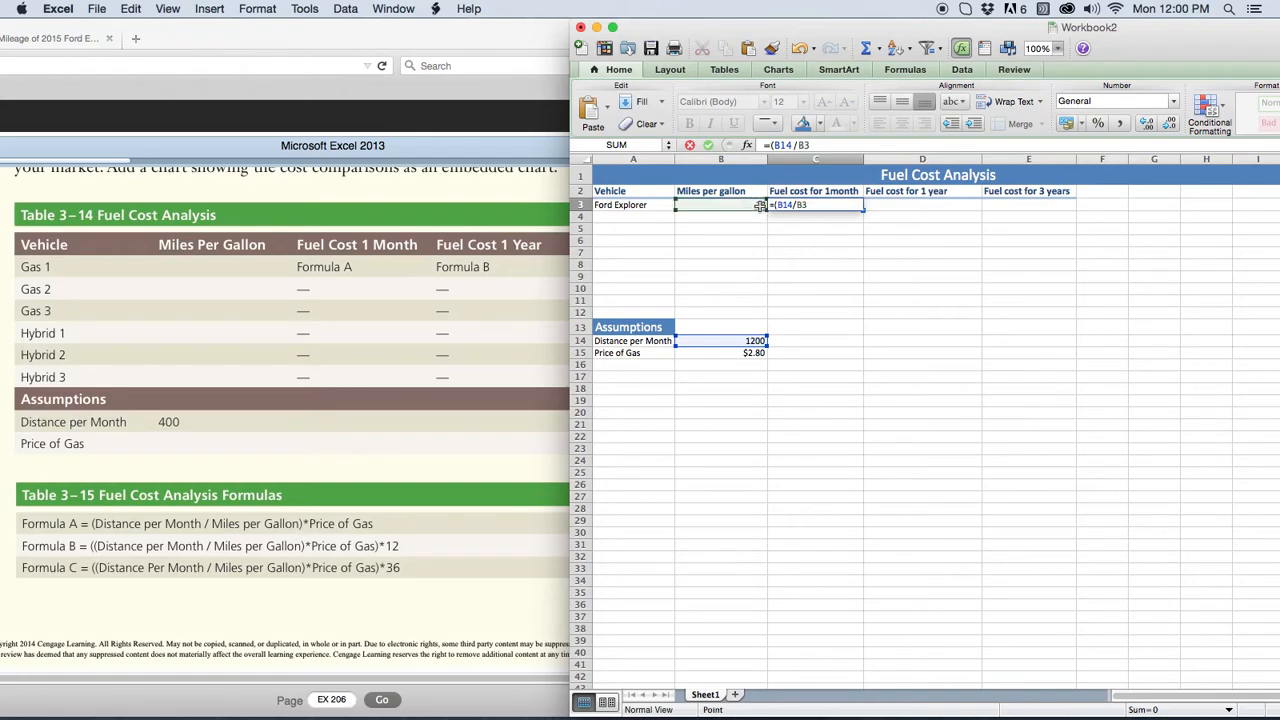
pyautogui.write(')*')
pyautogui.click(745, 354)
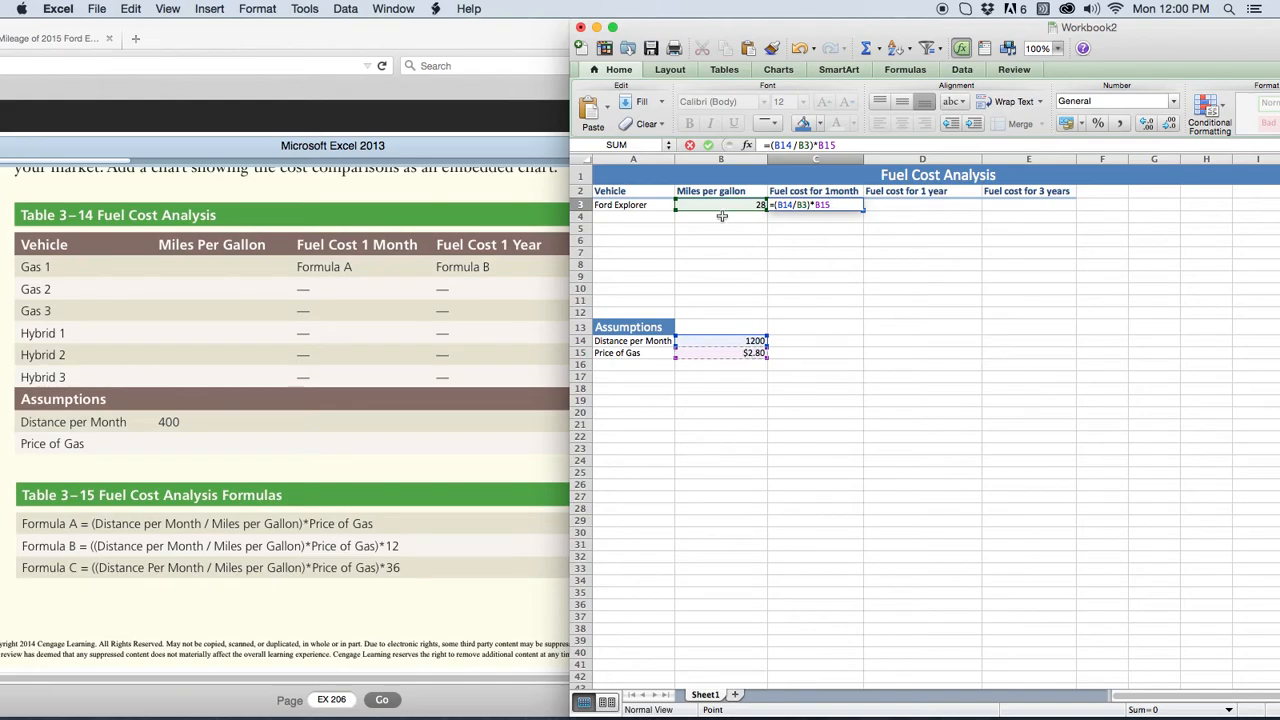
pyautogui.click(708, 146)
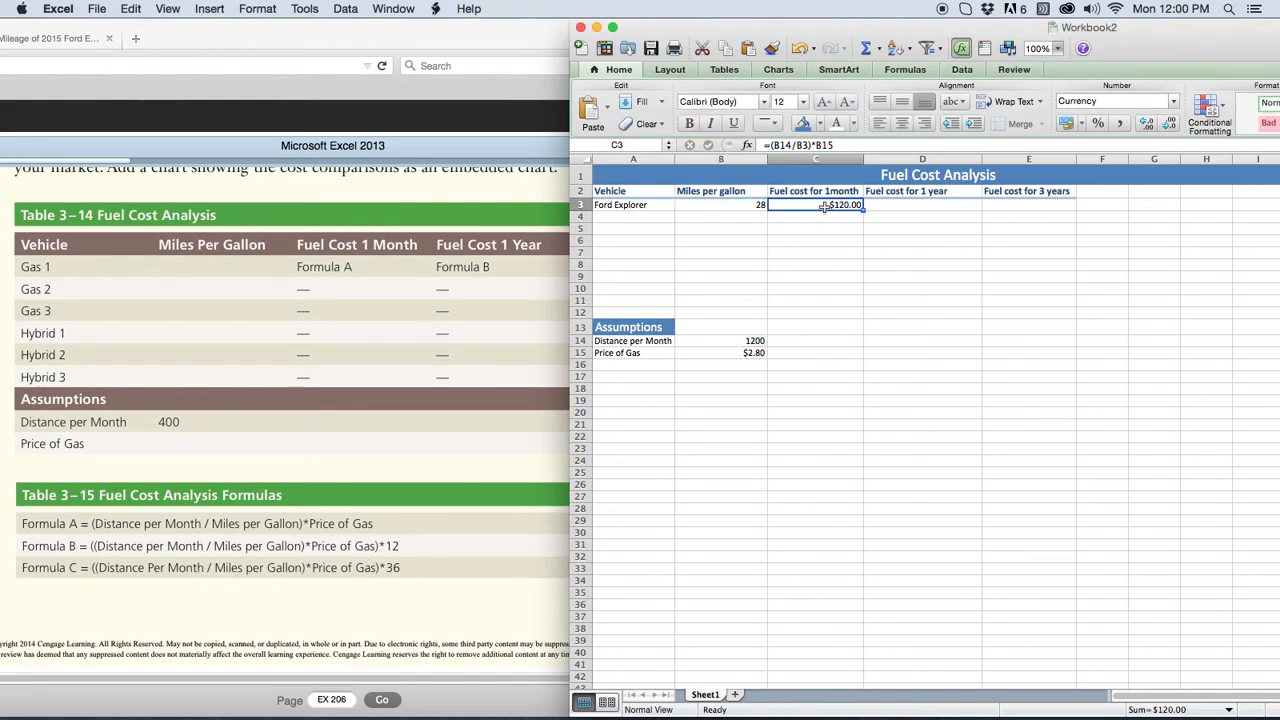
pyautogui.click(852, 145)
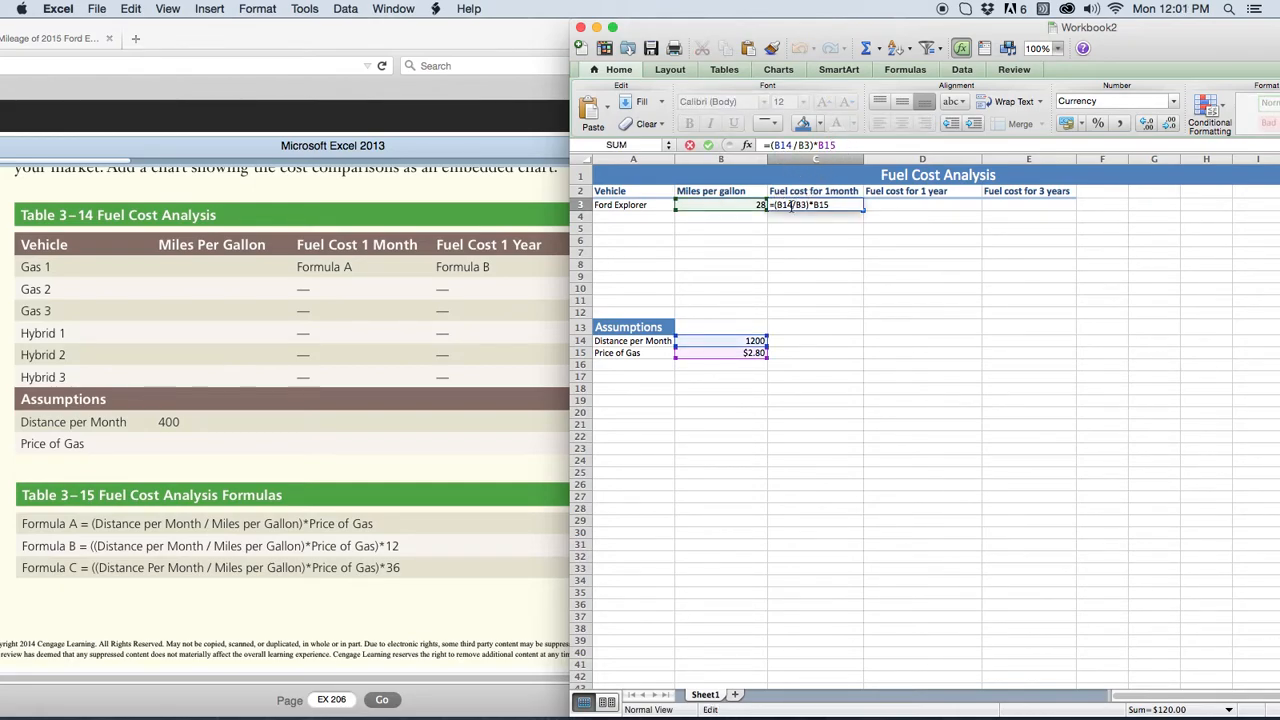
pyautogui.click(889, 206)
pyautogui.press('super+z')
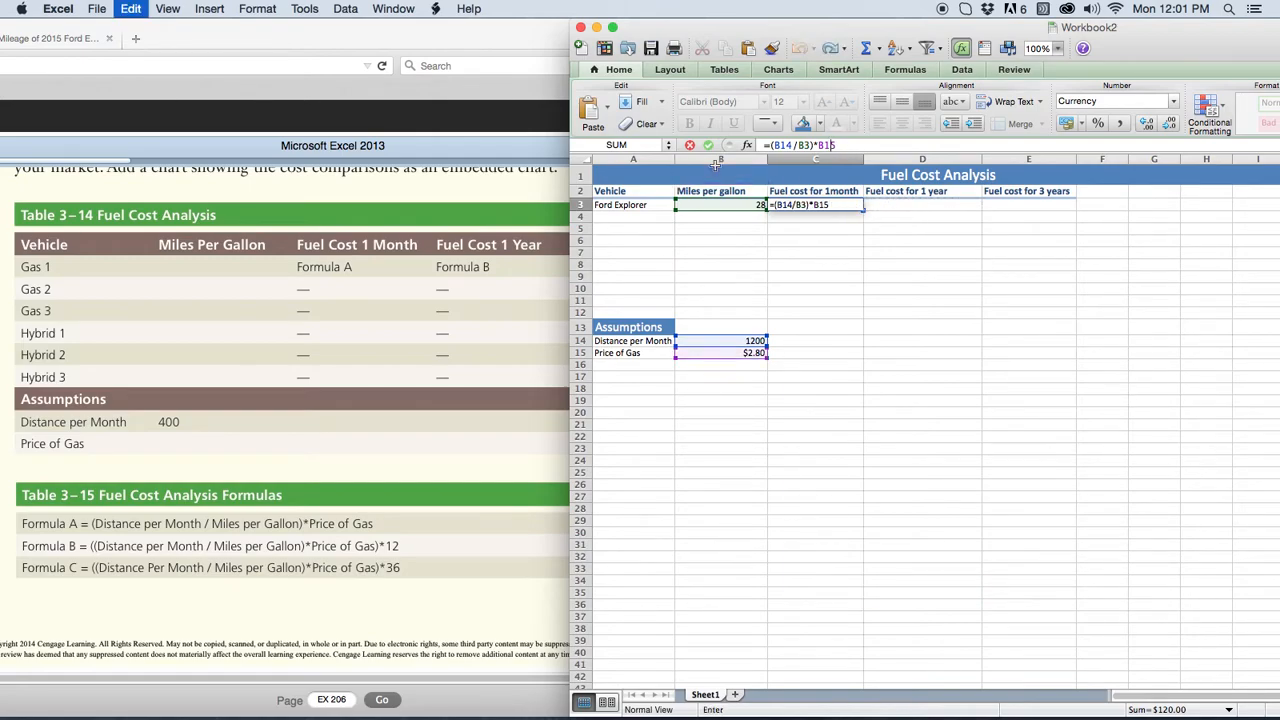
pyautogui.click(708, 145)
# Step: Enter textbook Formula B for the Ford Explorer's one-year fuel cost in D3 as =((B14/B3)*B15)*12
pyautogui.click(897, 208)
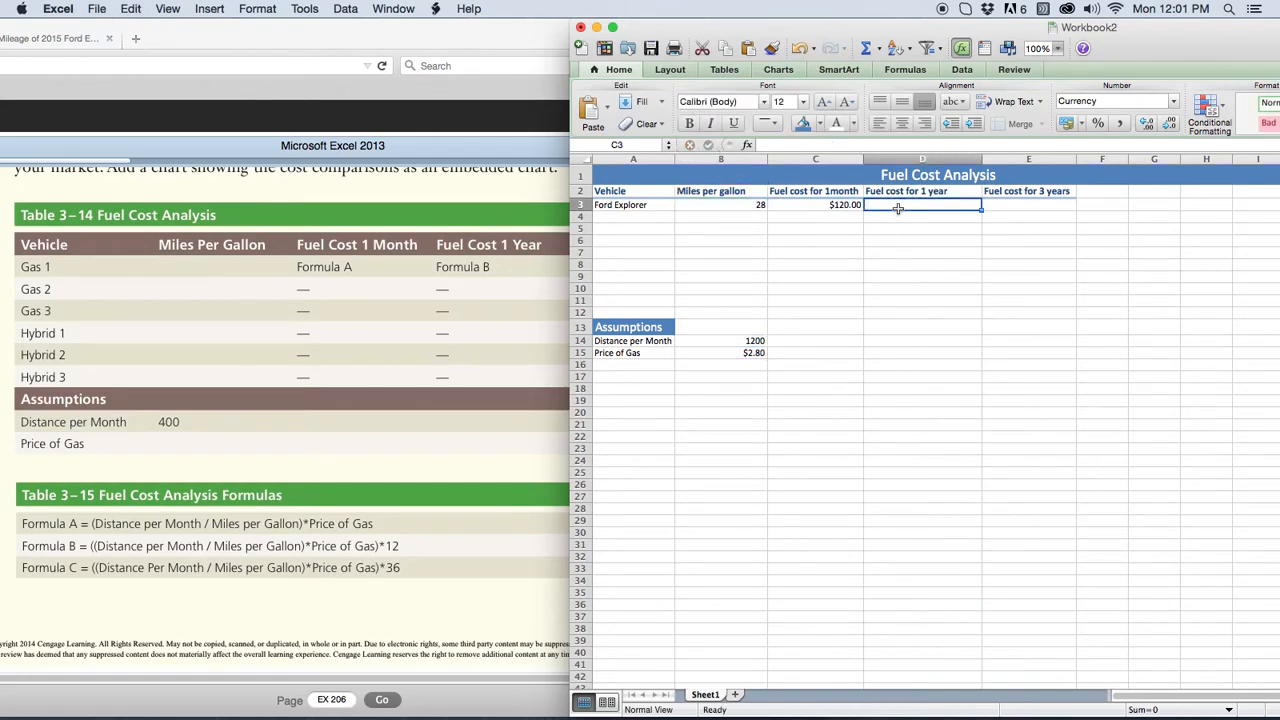
pyautogui.click(23, 549)
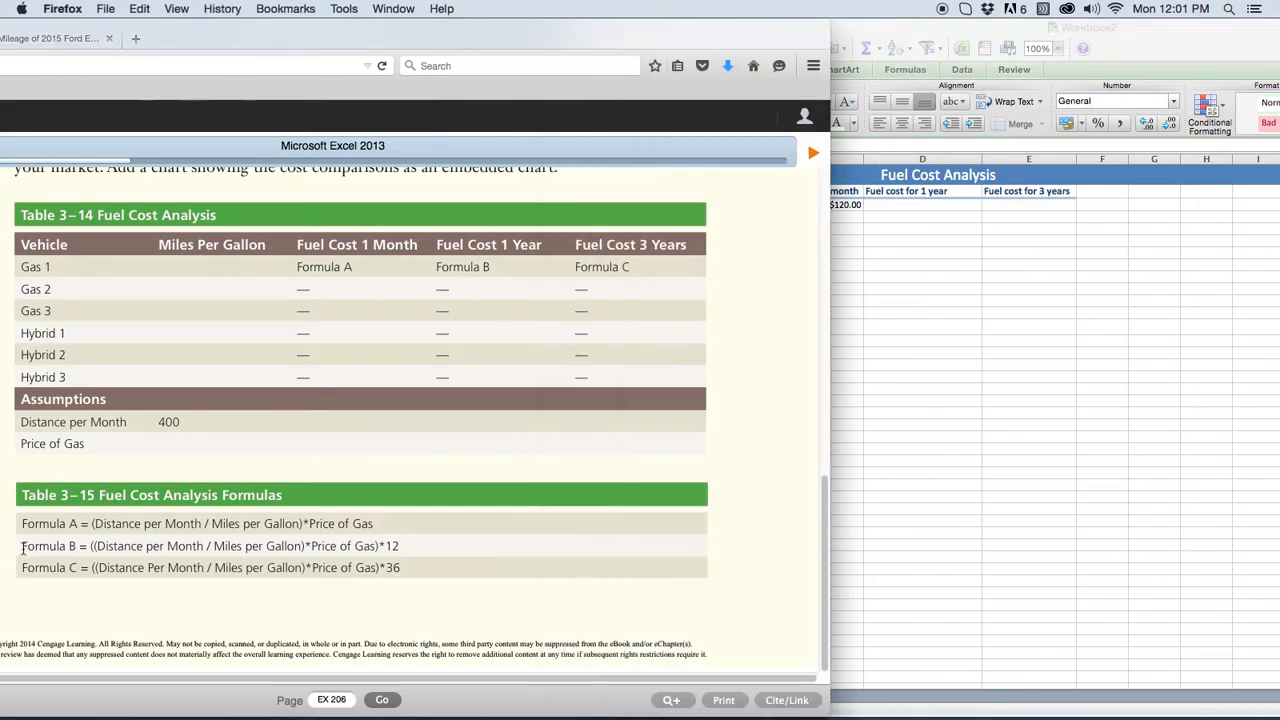
pyautogui.click(80, 548)
pyautogui.click(115, 547)
pyautogui.click(233, 548)
pyautogui.click(918, 205)
pyautogui.write('=')
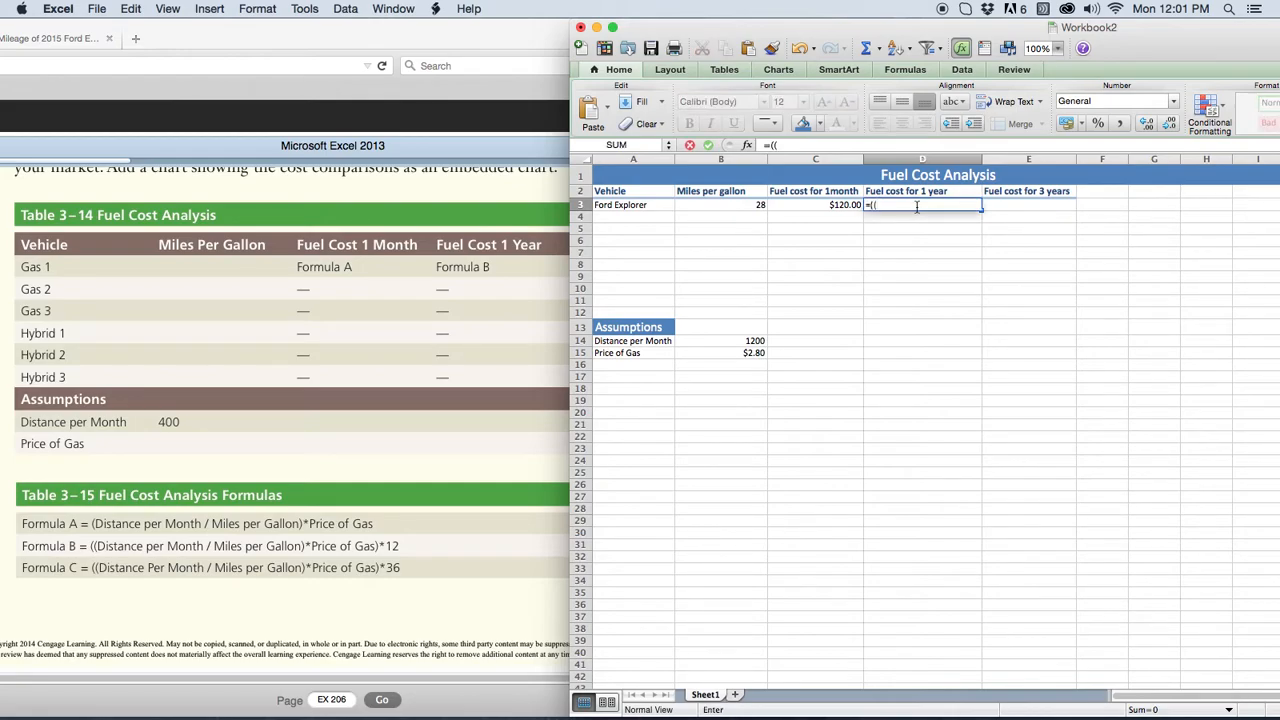
pyautogui.write('((')
pyautogui.click(754, 342)
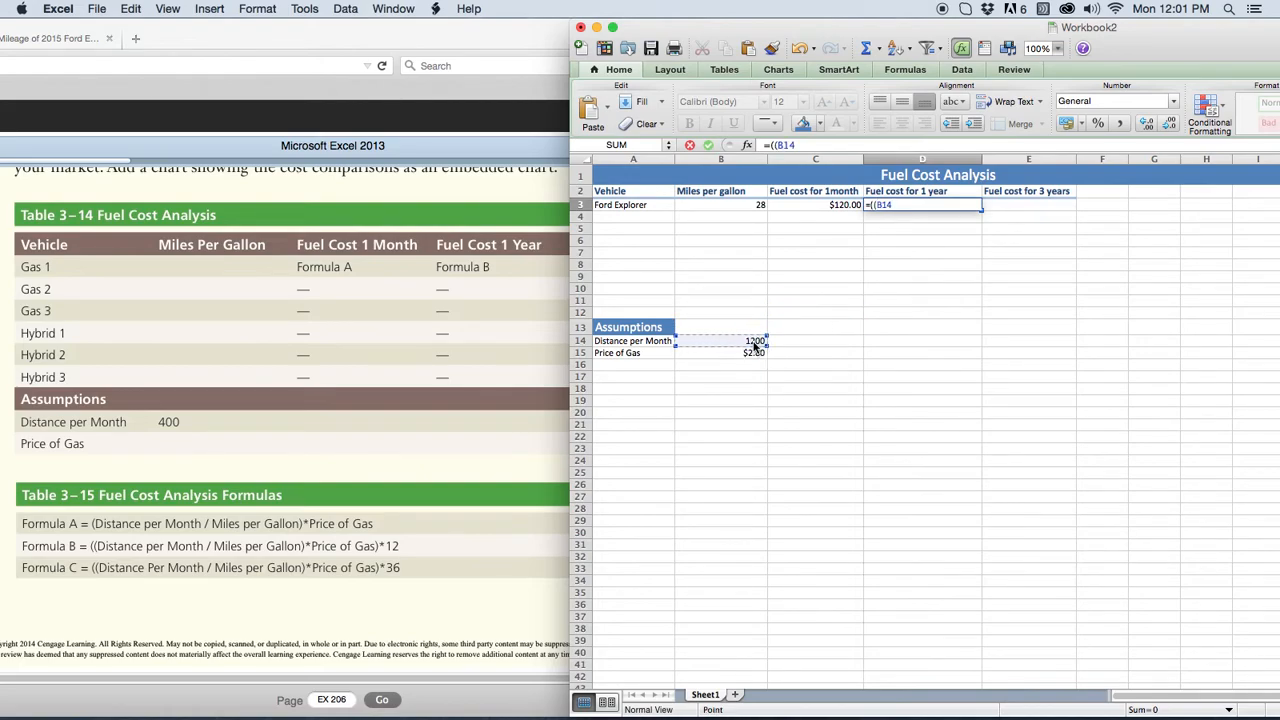
pyautogui.write('/')
pyautogui.click(755, 205)
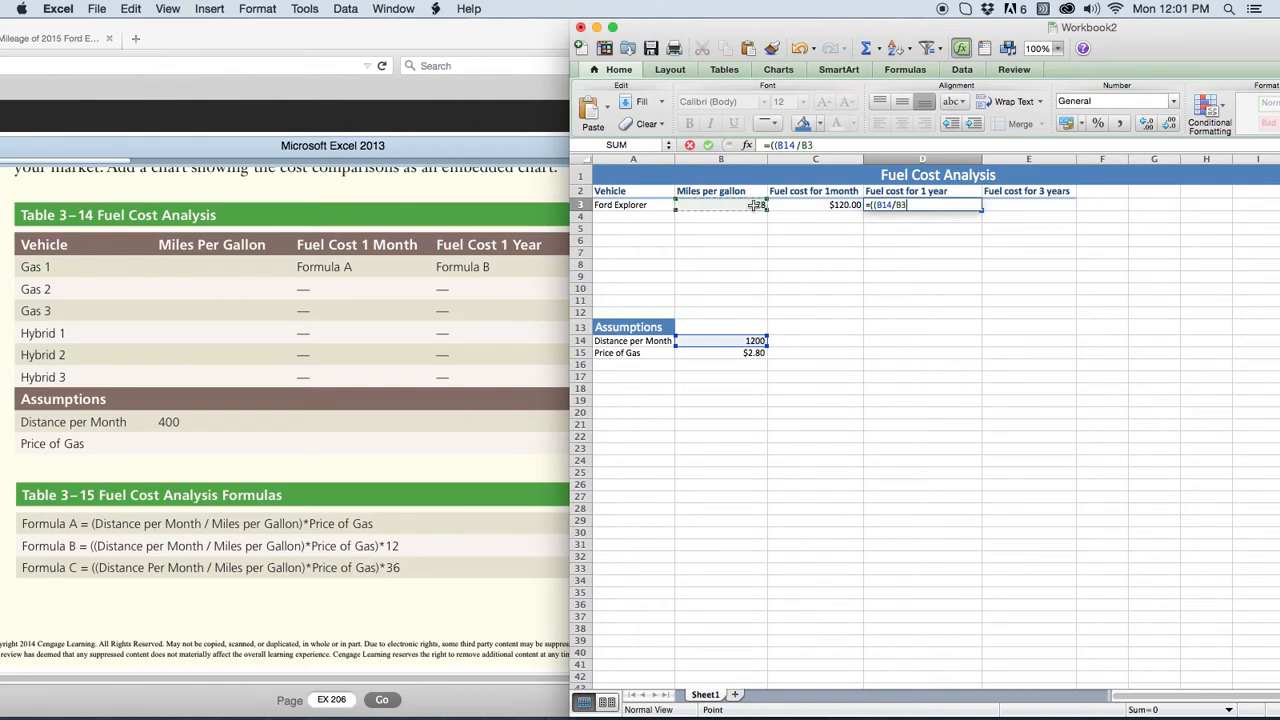
pyautogui.write(')*')
pyautogui.click(754, 354)
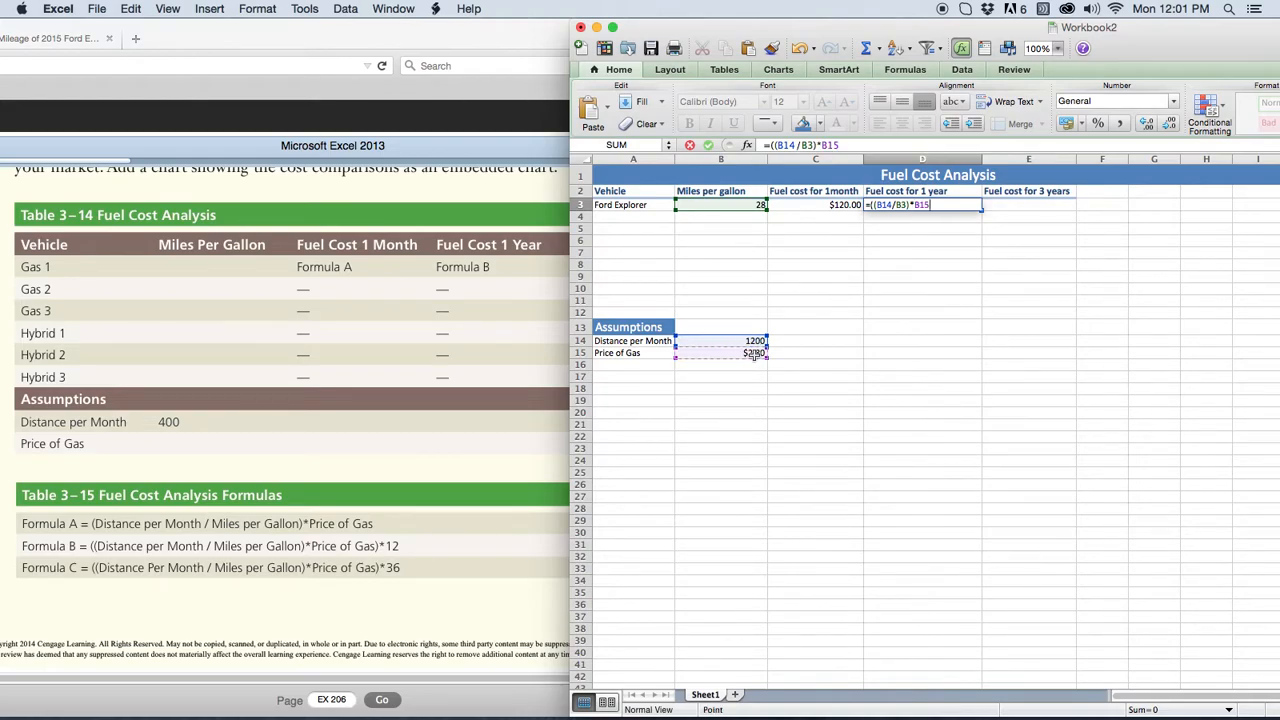
pyautogui.write(')')
pyautogui.click(708, 145)
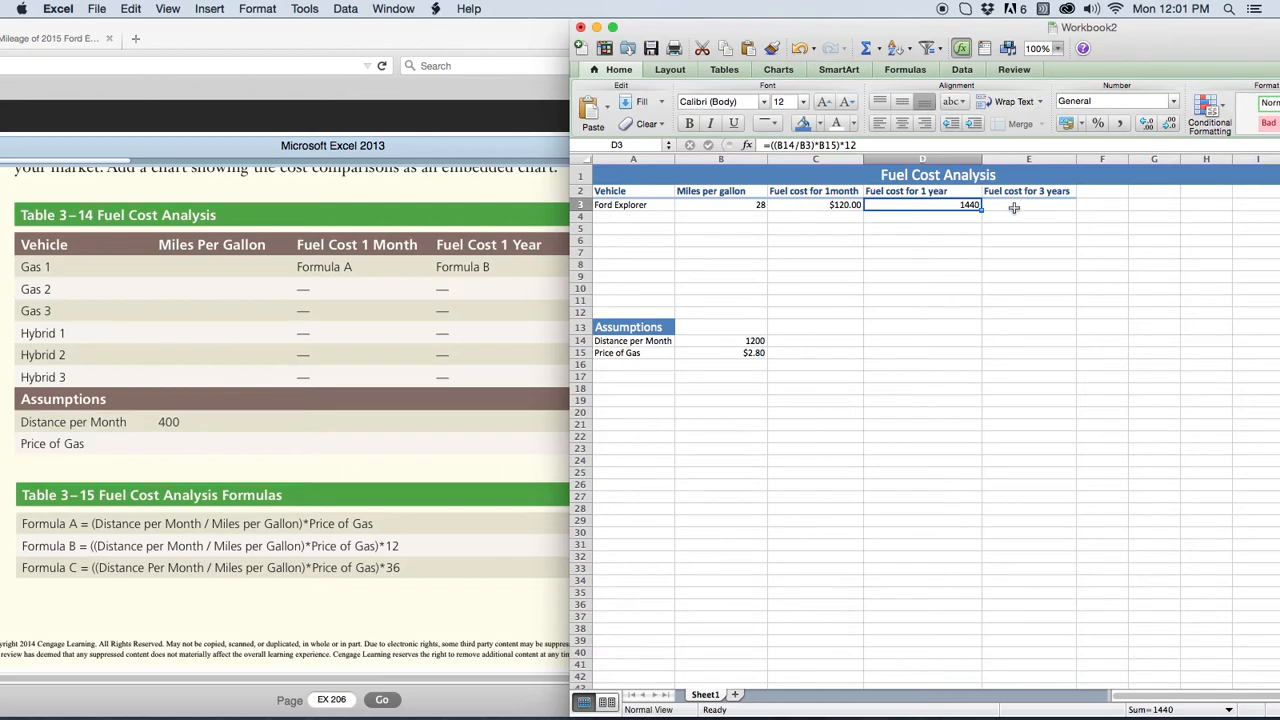
# Step: Enter textbook Formula C for the Ford Explorer's three-year fuel cost in E3 as =((B14/B3)*B15)*36
pyautogui.click(1015, 208)
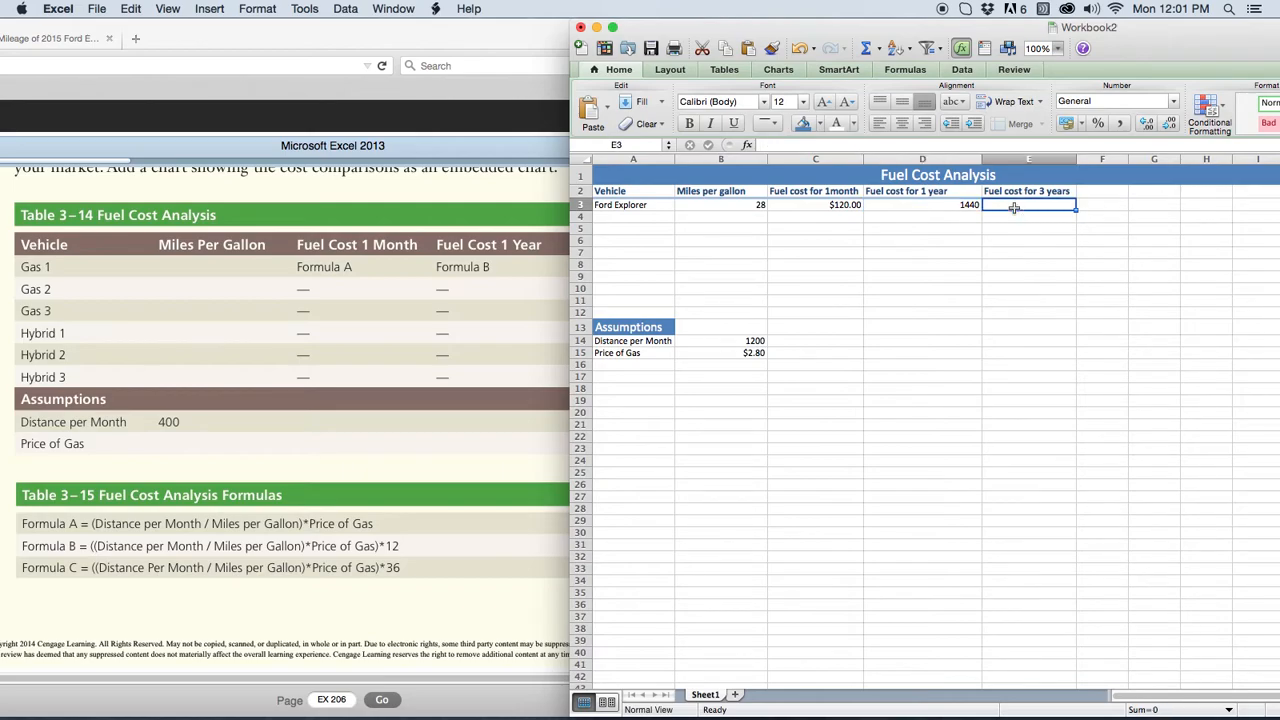
pyautogui.click(90, 570)
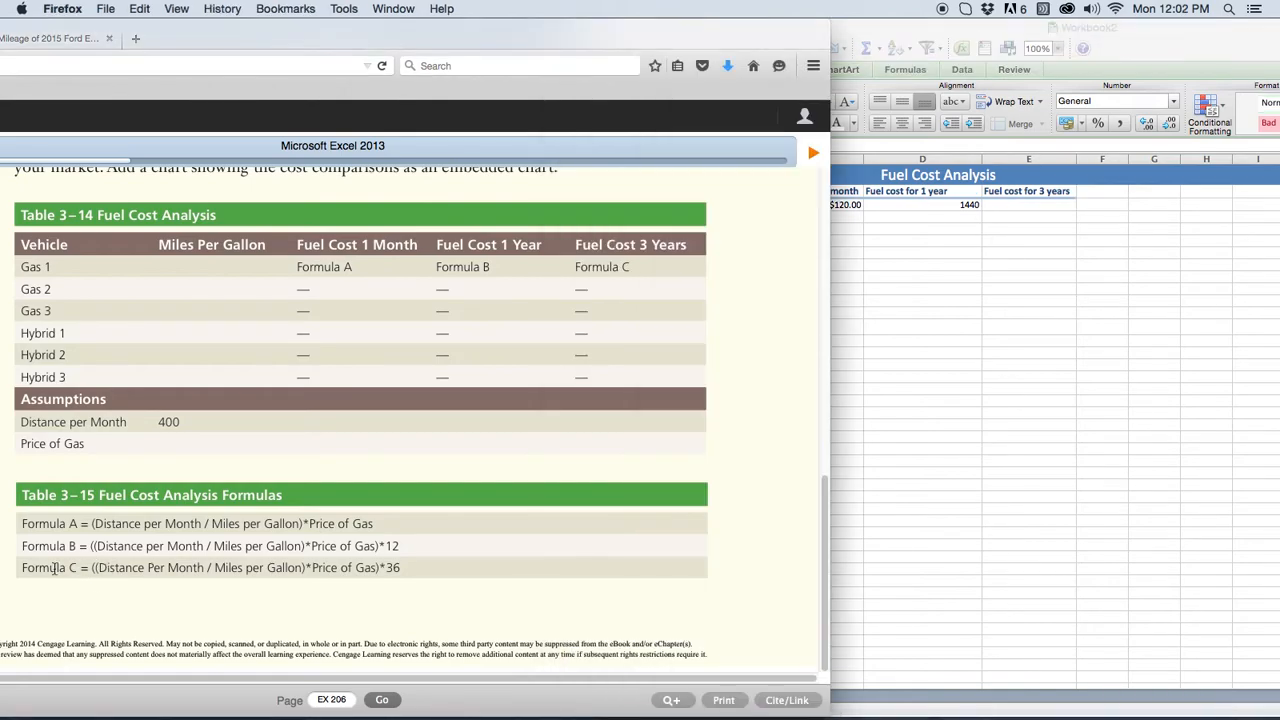
pyautogui.click(21, 569)
pyautogui.click(1002, 209)
pyautogui.write('=((')
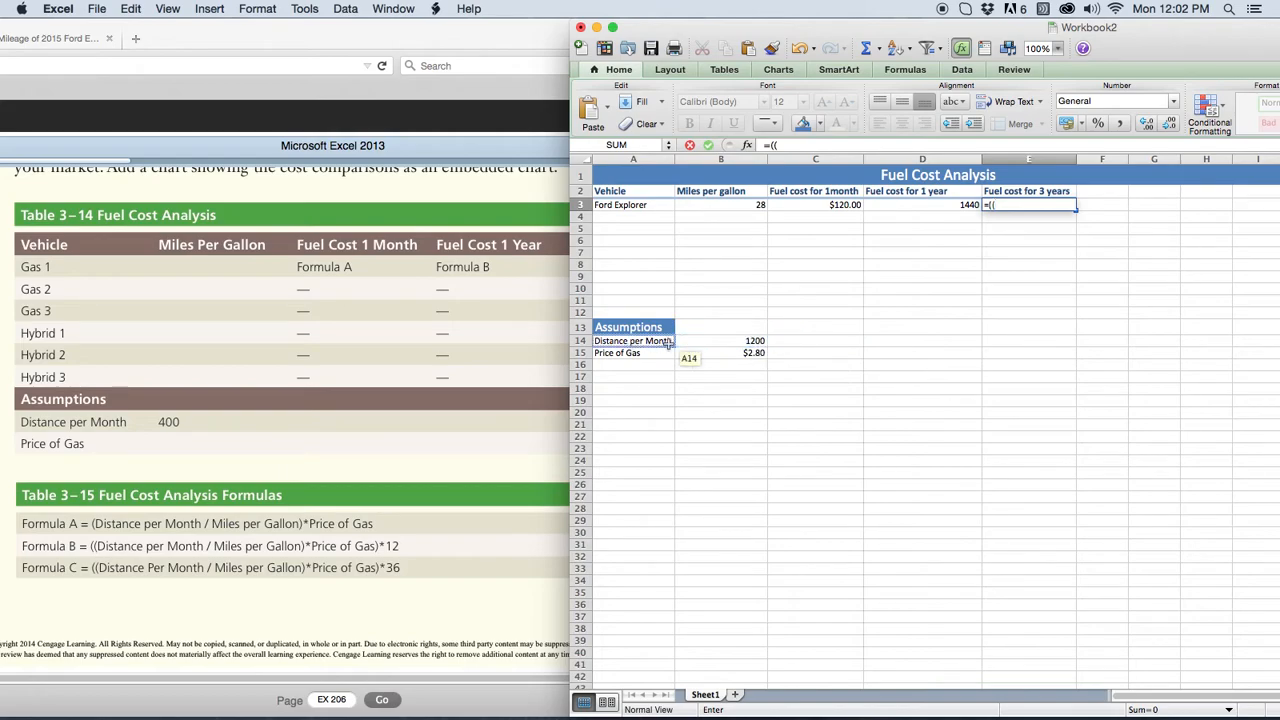
pyautogui.click(747, 341)
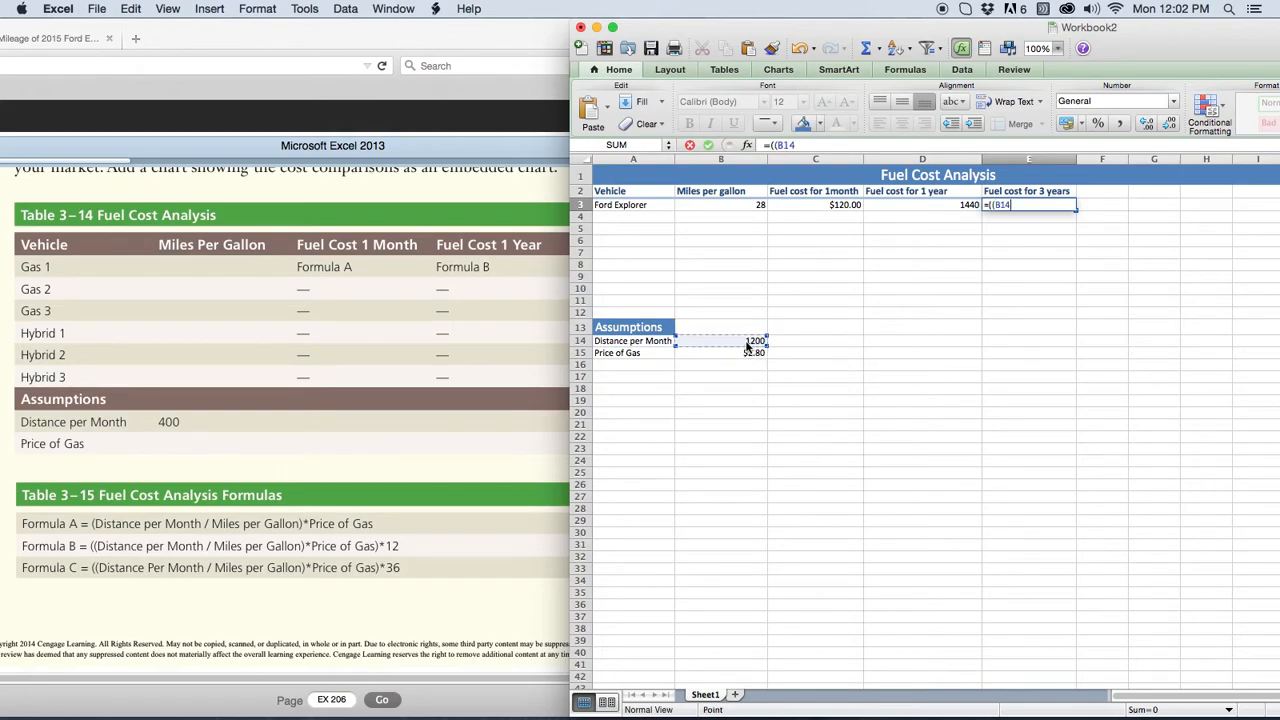
pyautogui.write('/')
pyautogui.click(743, 204)
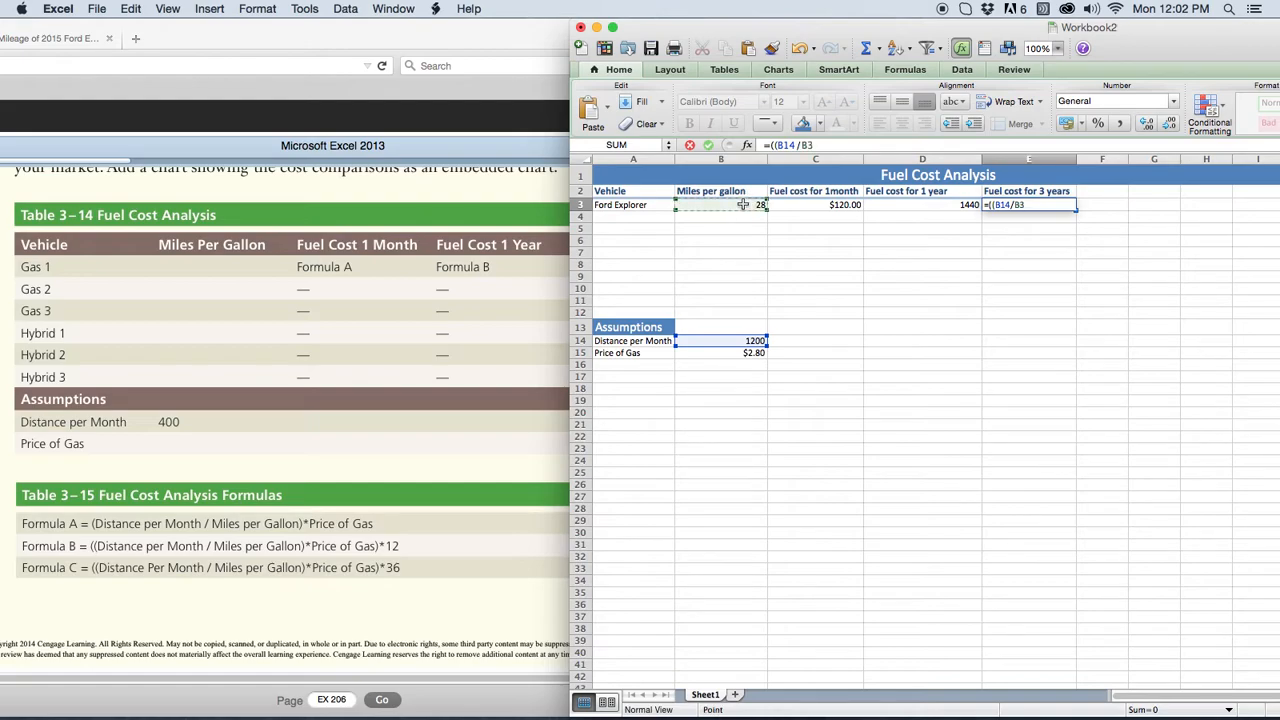
pyautogui.write(')*')
pyautogui.click(737, 355)
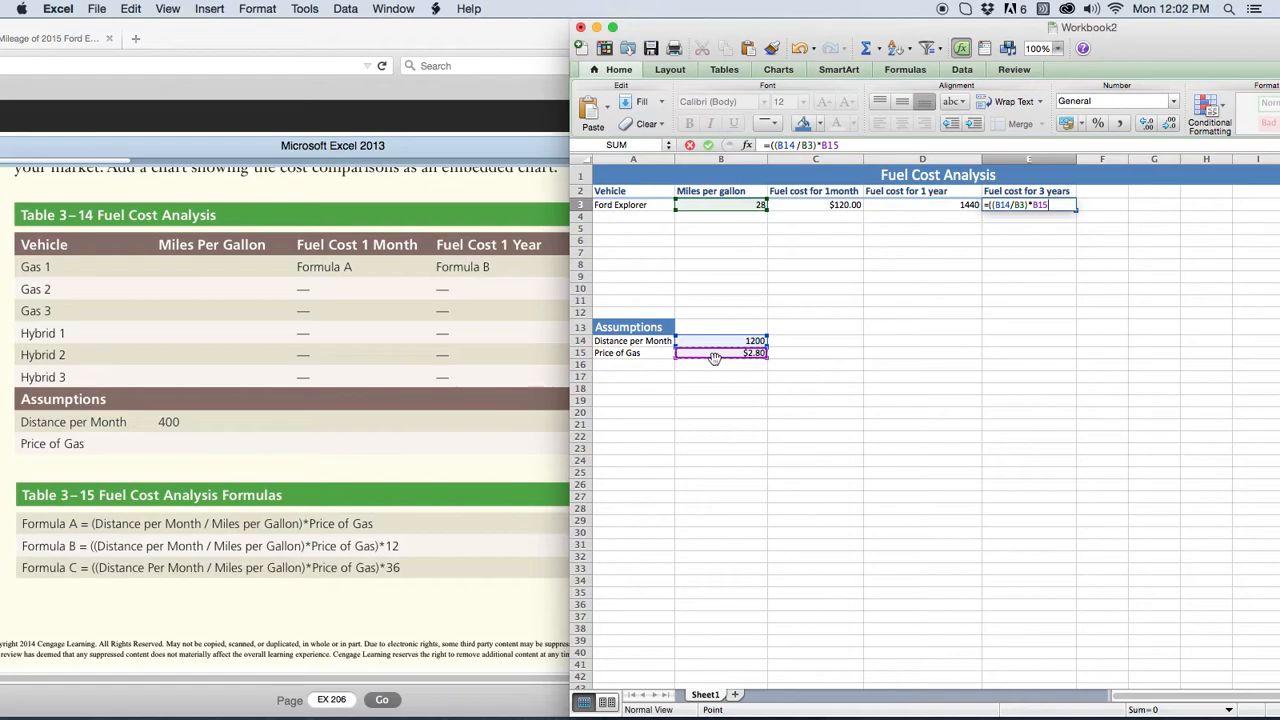
pyautogui.write(')*36')
pyautogui.click(709, 145)
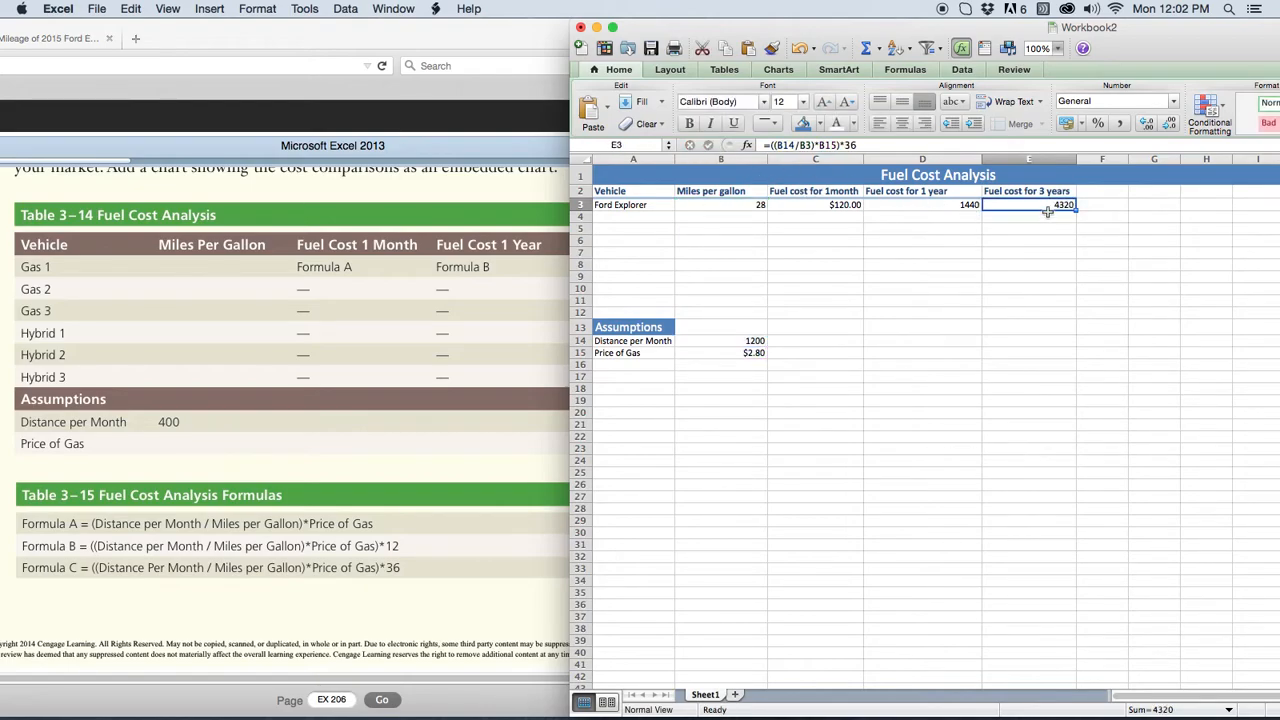
# Step: Format the Ford Explorer's fuel costs in C3:E3 as Currency
pyautogui.click(971, 205)
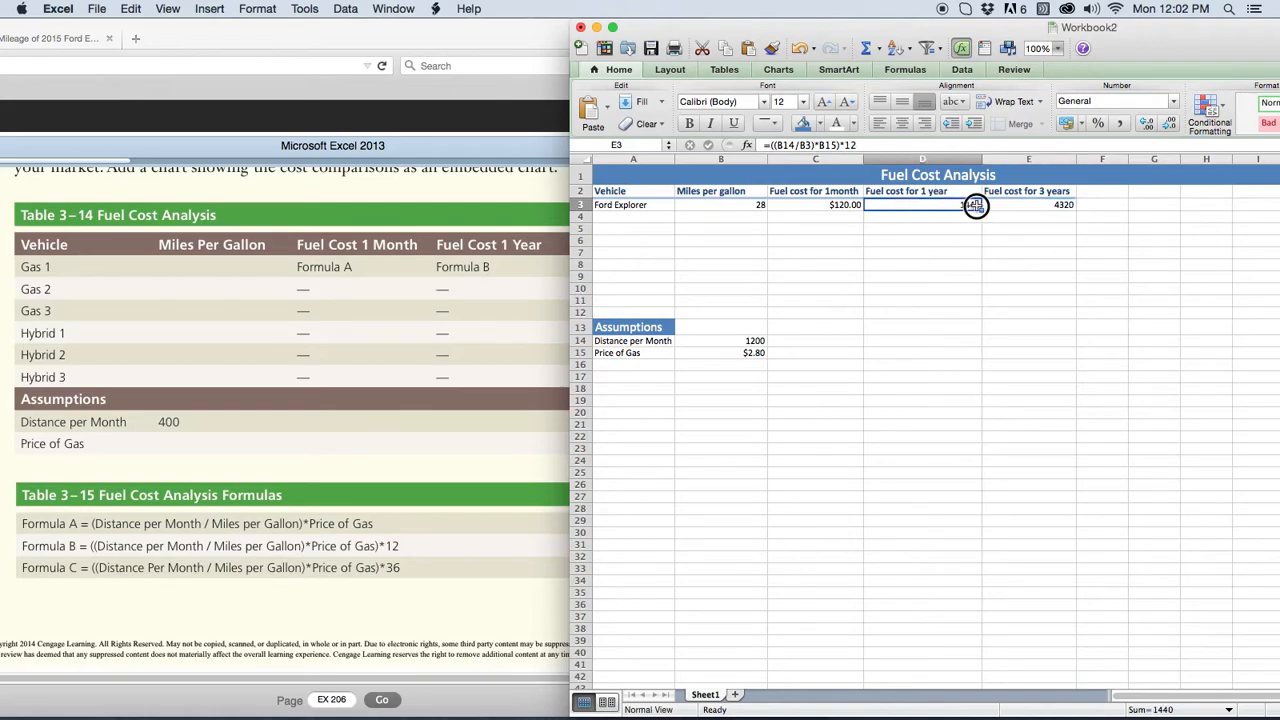
pyautogui.click(836, 205)
pyautogui.moveTo(836, 205); pyautogui.dragTo(1015, 205)
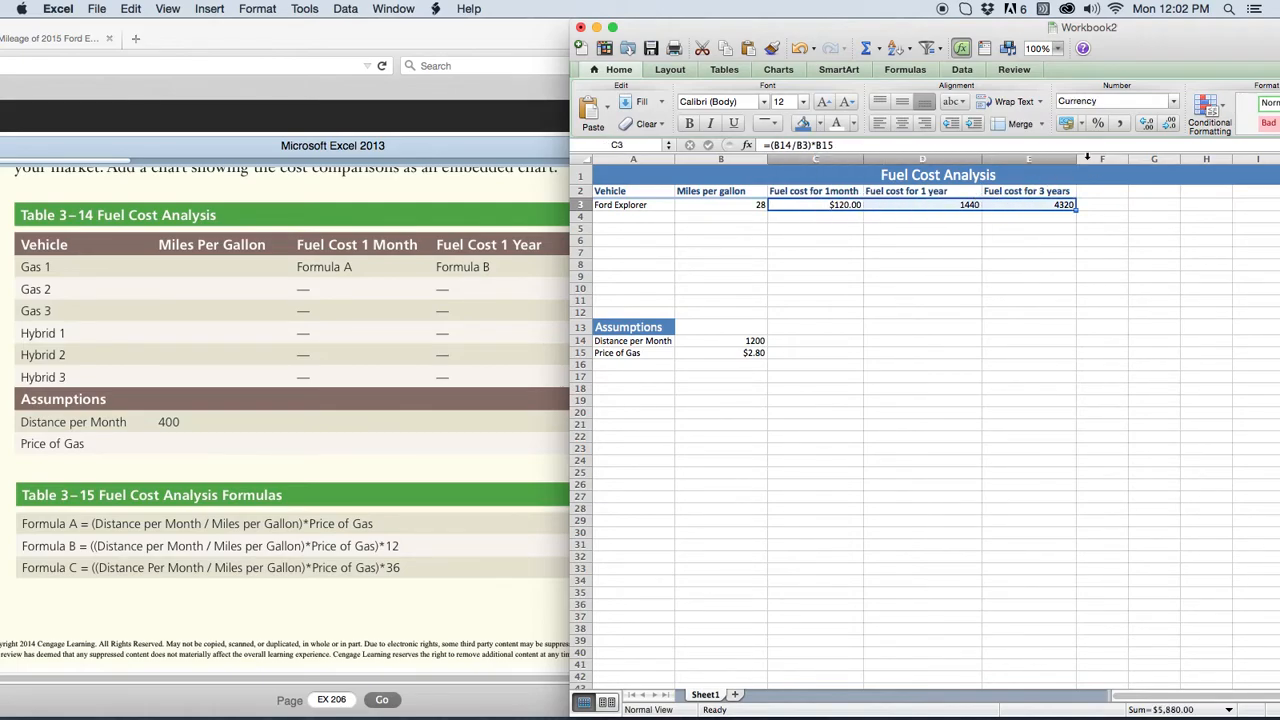
pyautogui.click(1173, 103)
pyautogui.click(1105, 143)
pyautogui.click(902, 221)
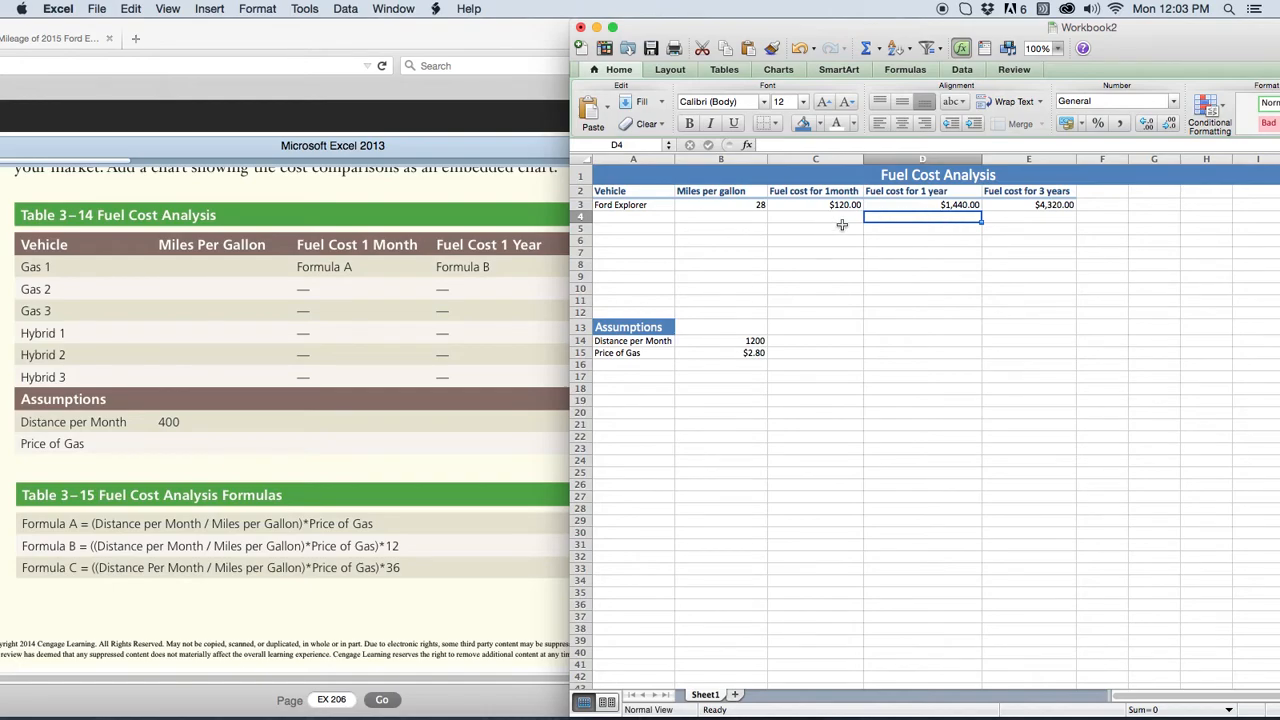
# Step: Add Durango as the second vehicle in A4 with 25 miles per gallon in B4
pyautogui.click(626, 219)
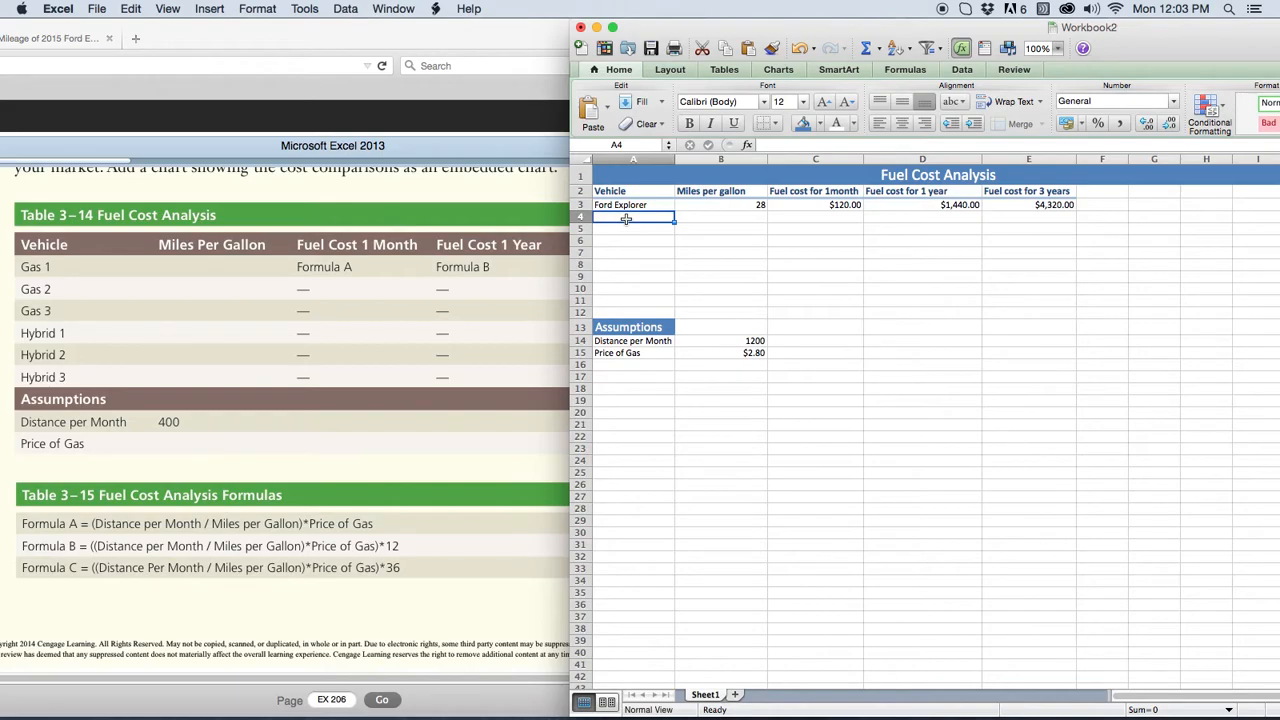
pyautogui.write('Durgan')
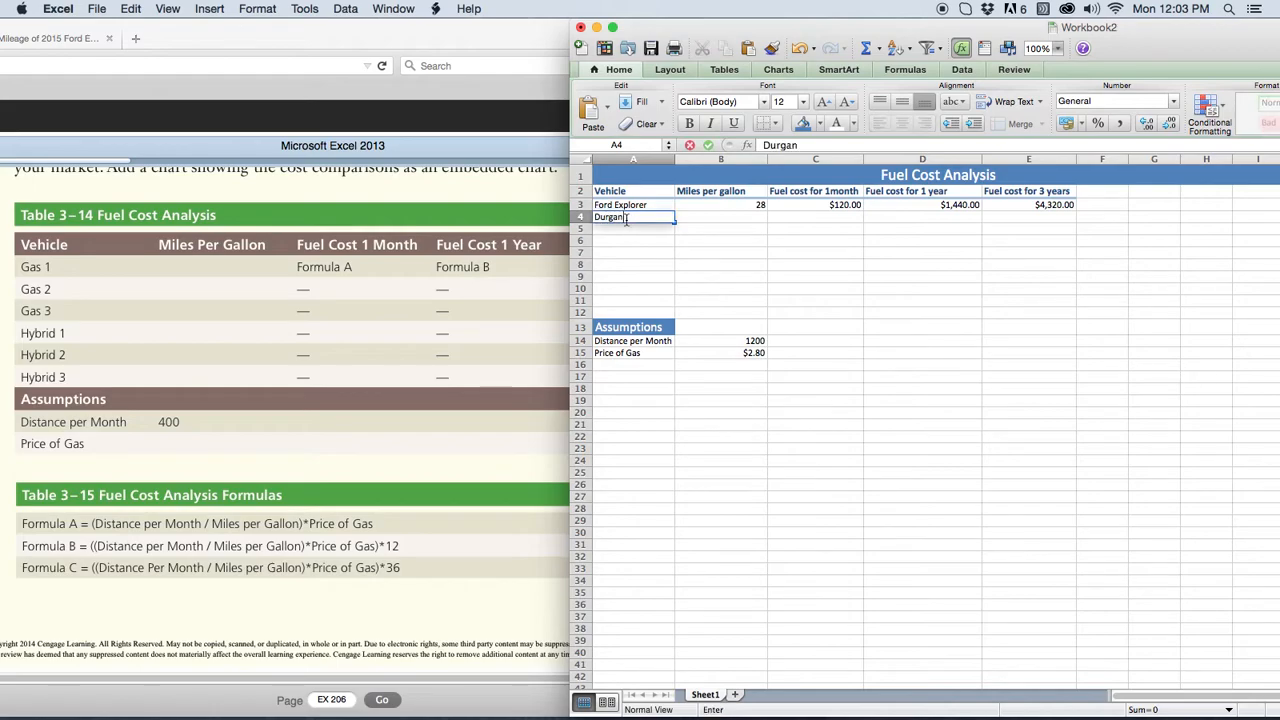
pyautogui.press('BackSpace')
pyautogui.press('BackSpace')
pyautogui.write('ango')
pyautogui.click(748, 218)
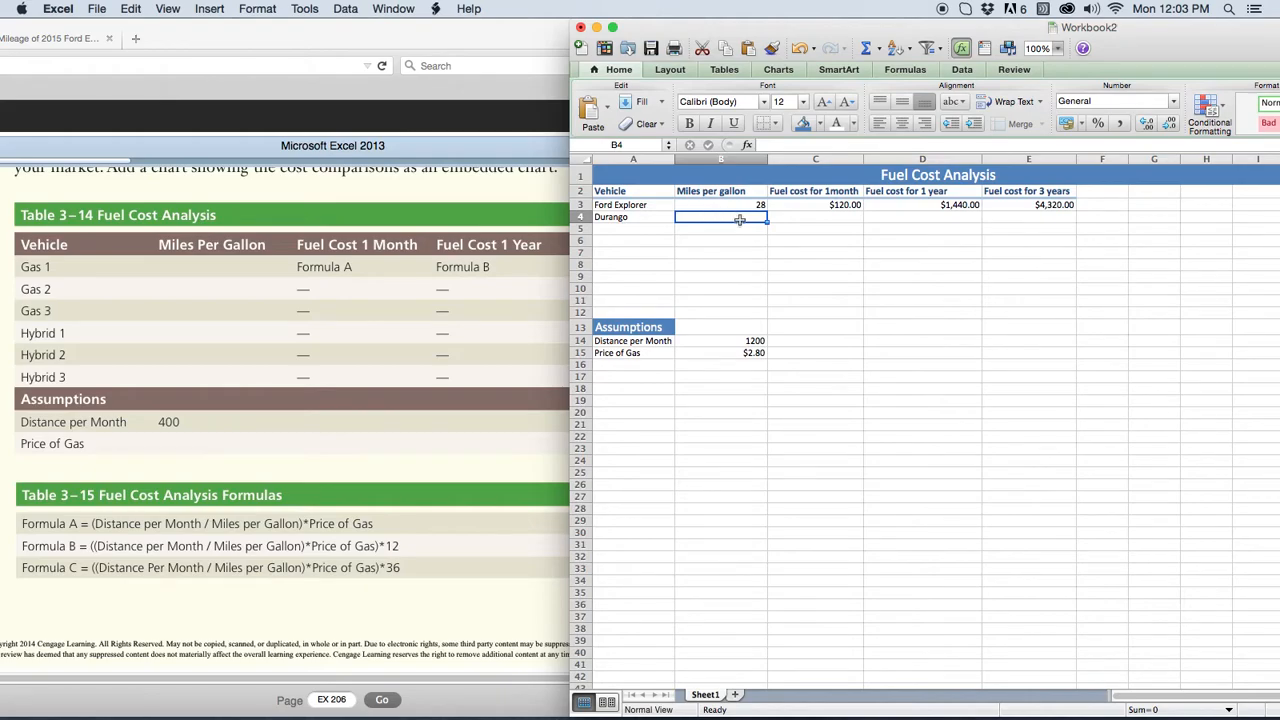
pyautogui.write('25')
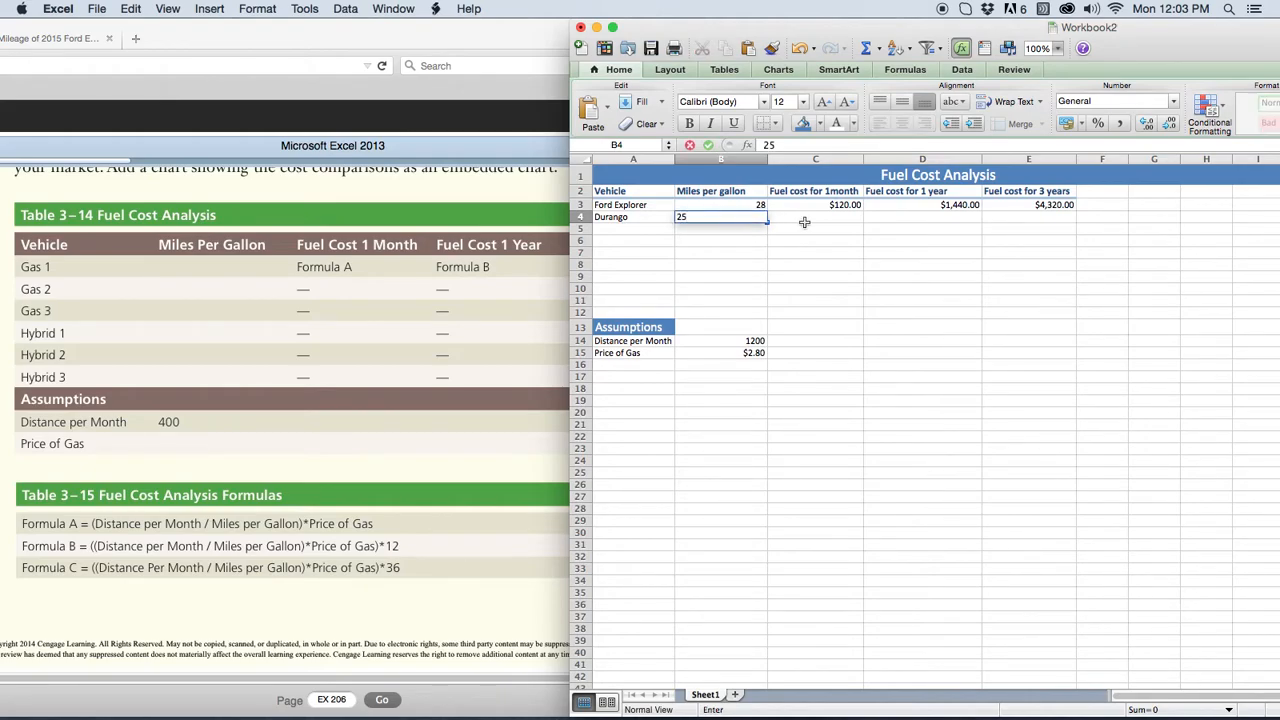
pyautogui.click(803, 240)
# Step: Enter textbook Formula A for the Durango's one-month fuel cost in C4 as =(B14/B4)*B15
pyautogui.click(842, 217)
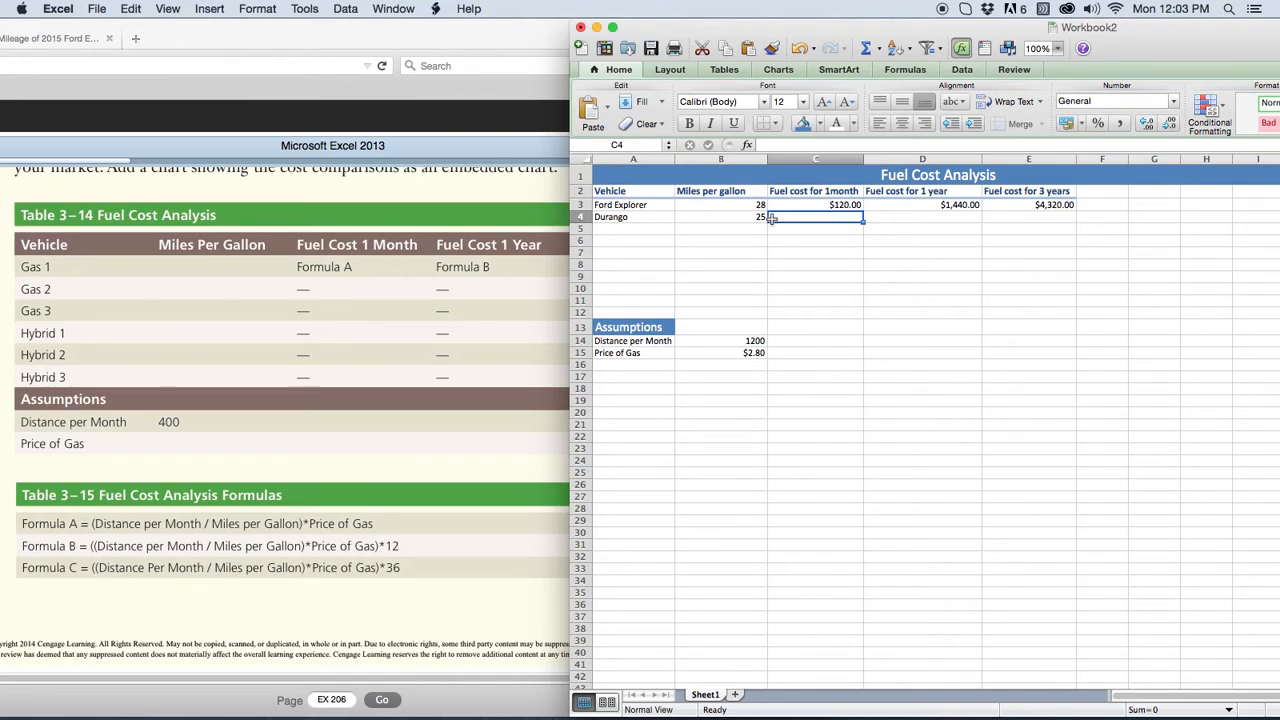
pyautogui.click(817, 218)
pyautogui.write('=(')
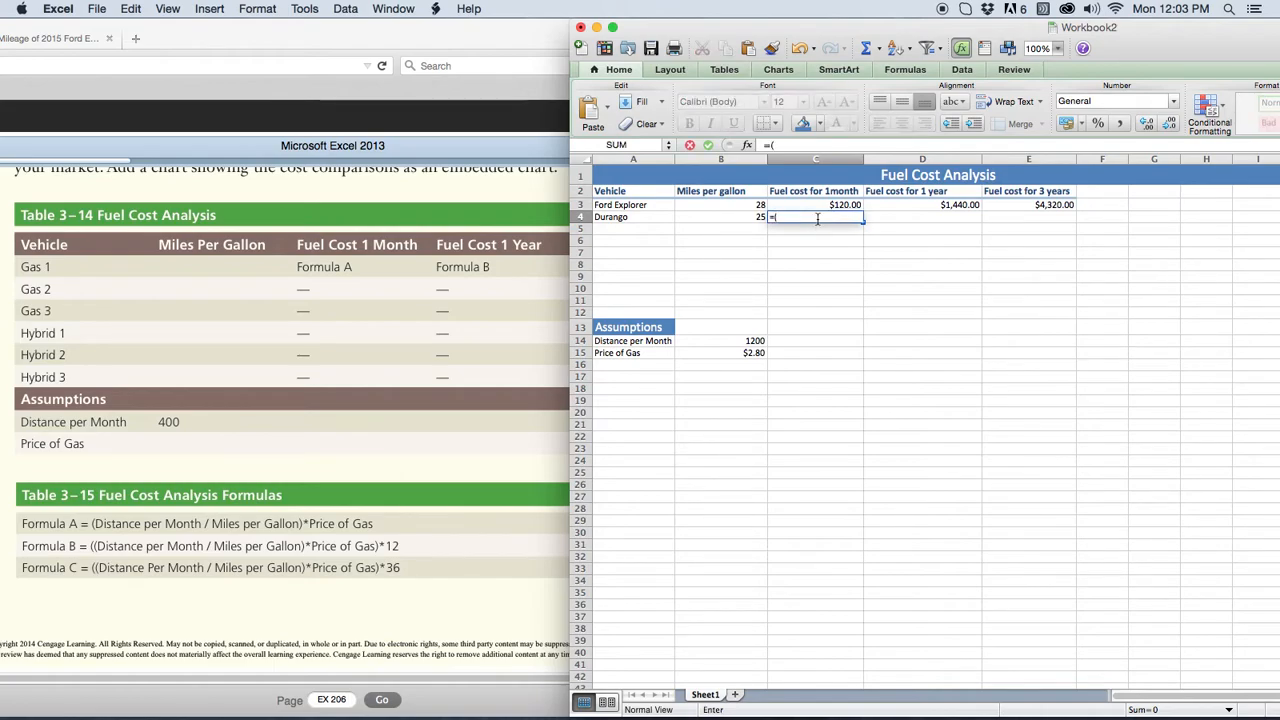
pyautogui.click(759, 342)
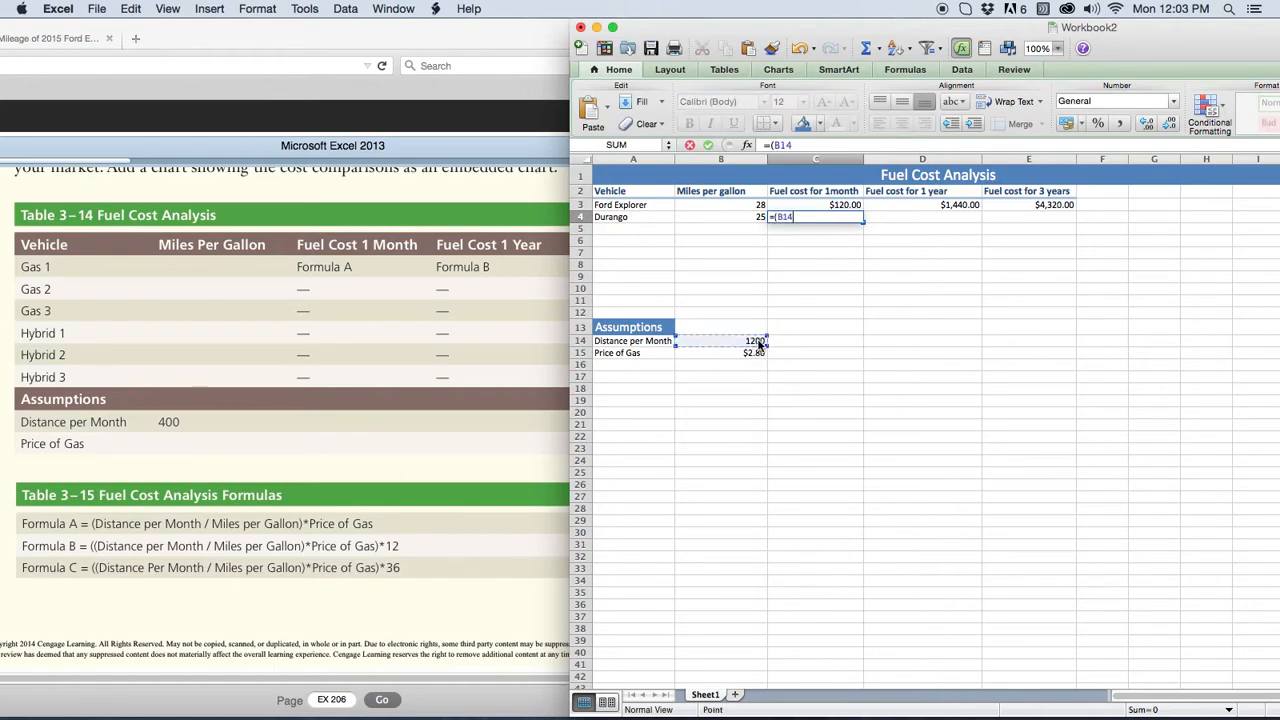
pyautogui.write('/')
pyautogui.click(747, 218)
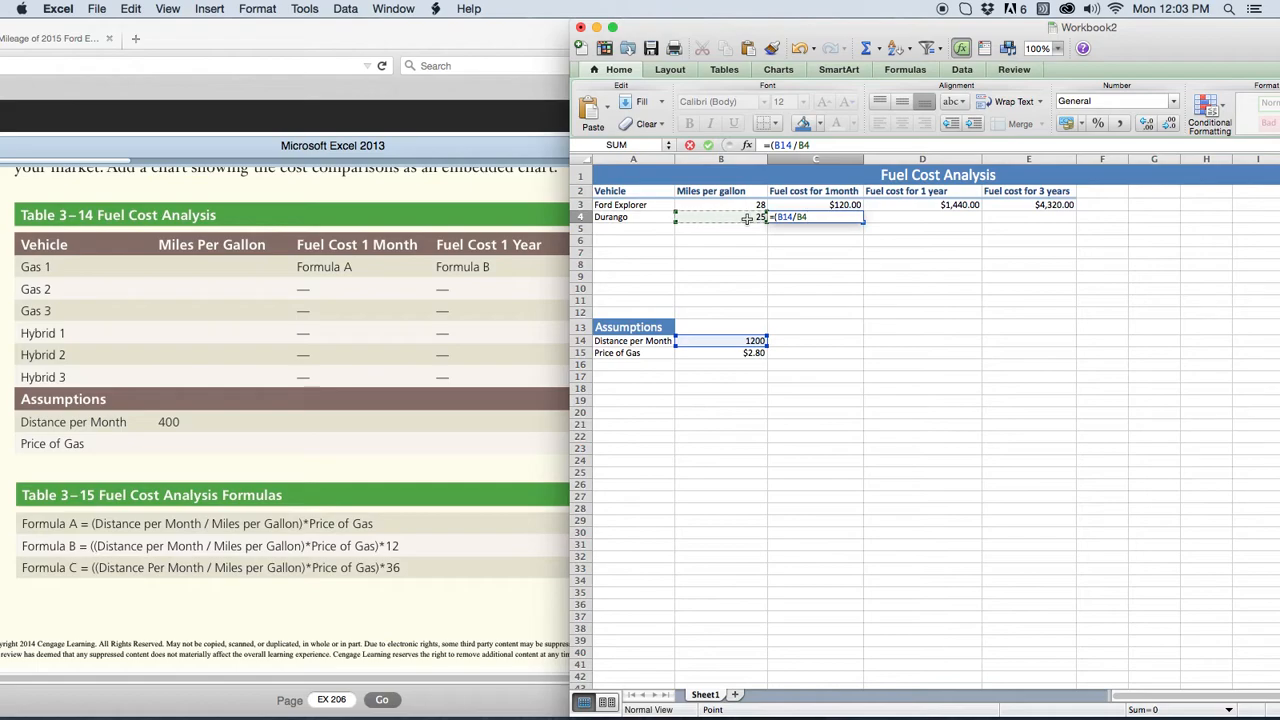
pyautogui.write(')*')
pyautogui.click(752, 355)
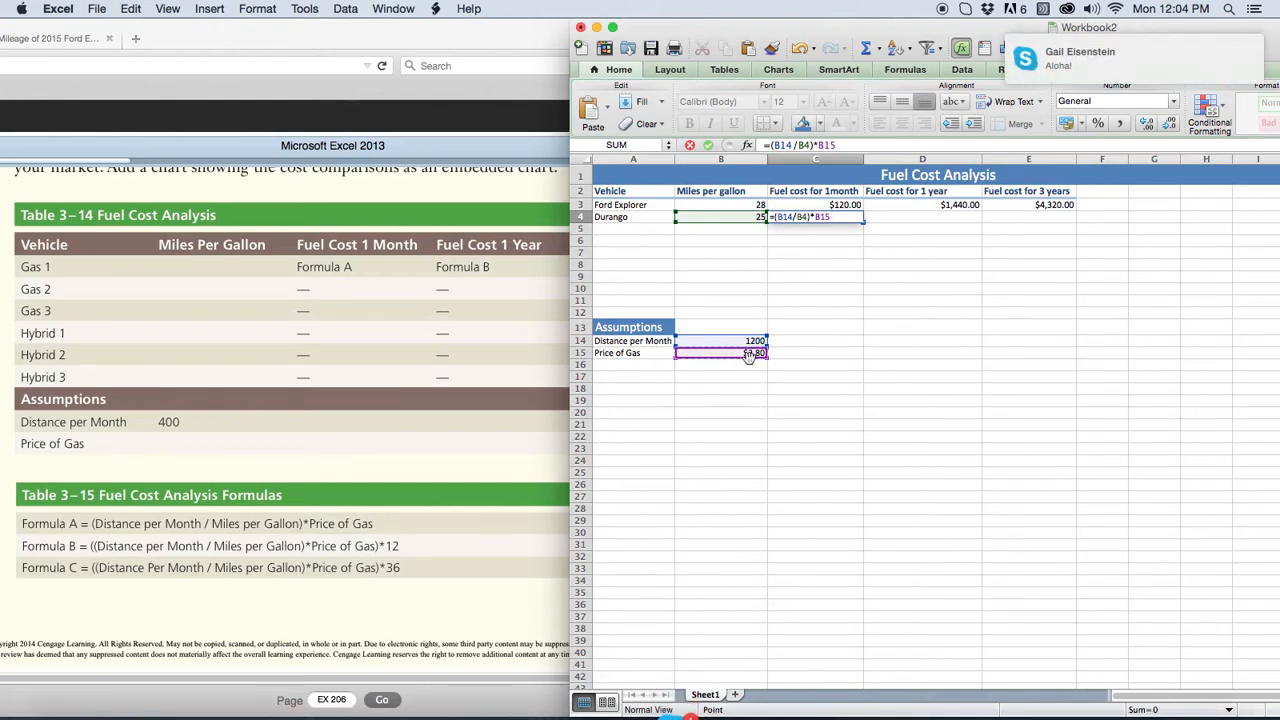
pyautogui.click(708, 145)
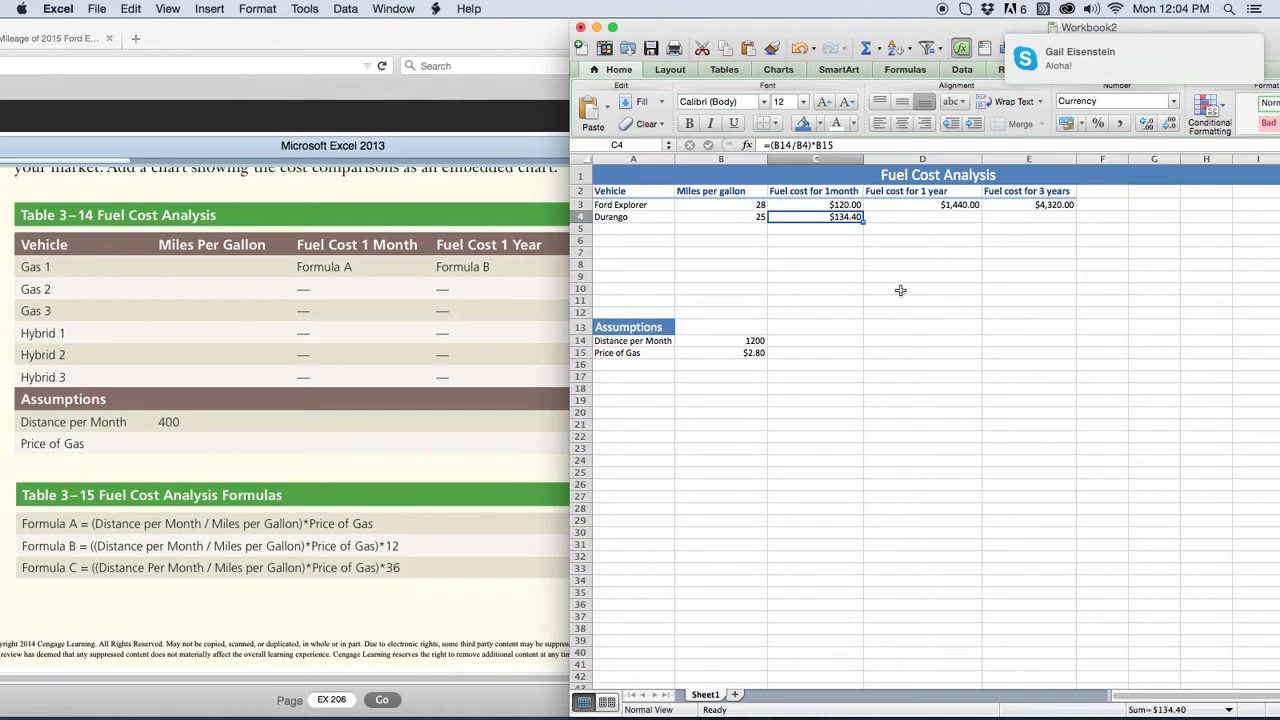
# Step: Enter textbook Formula B for the Durango's one-year fuel cost in D4 as =((B14/B4)*B15)*12 and format it as Currency
pyautogui.click(950, 217)
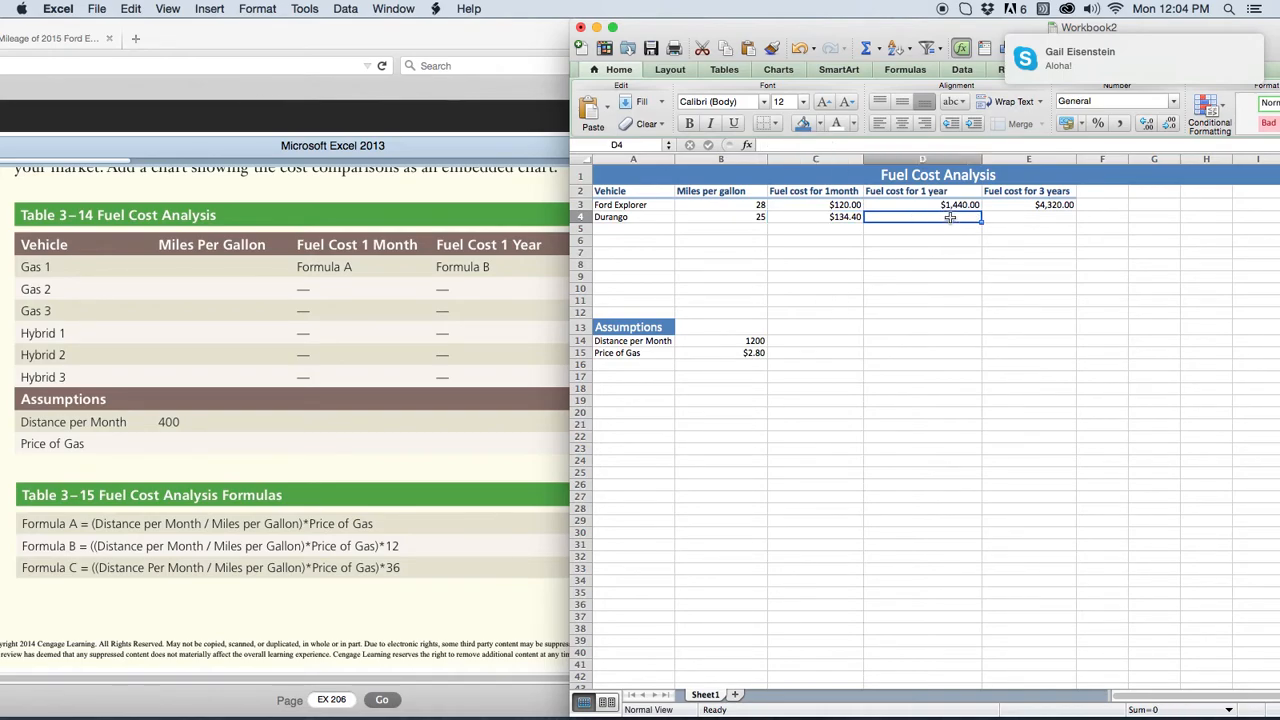
pyautogui.write('=')
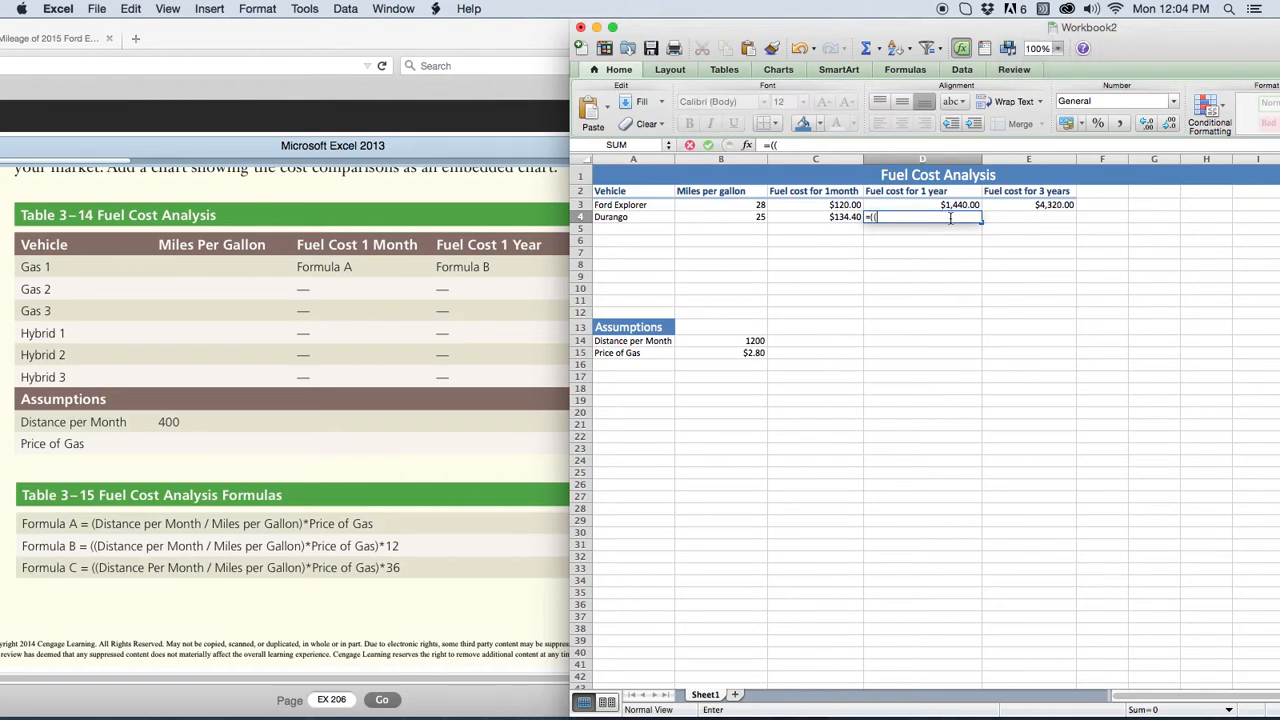
pyautogui.write('((')
pyautogui.click(748, 342)
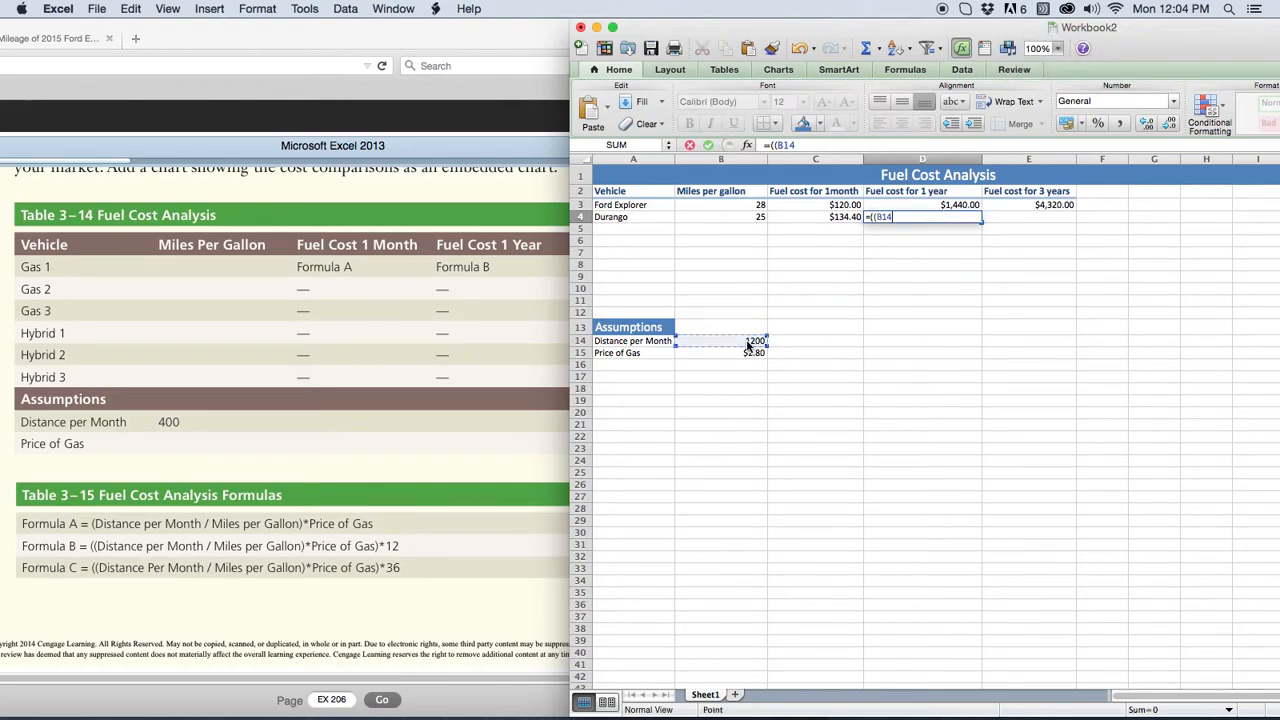
pyautogui.write('/')
pyautogui.click(760, 217)
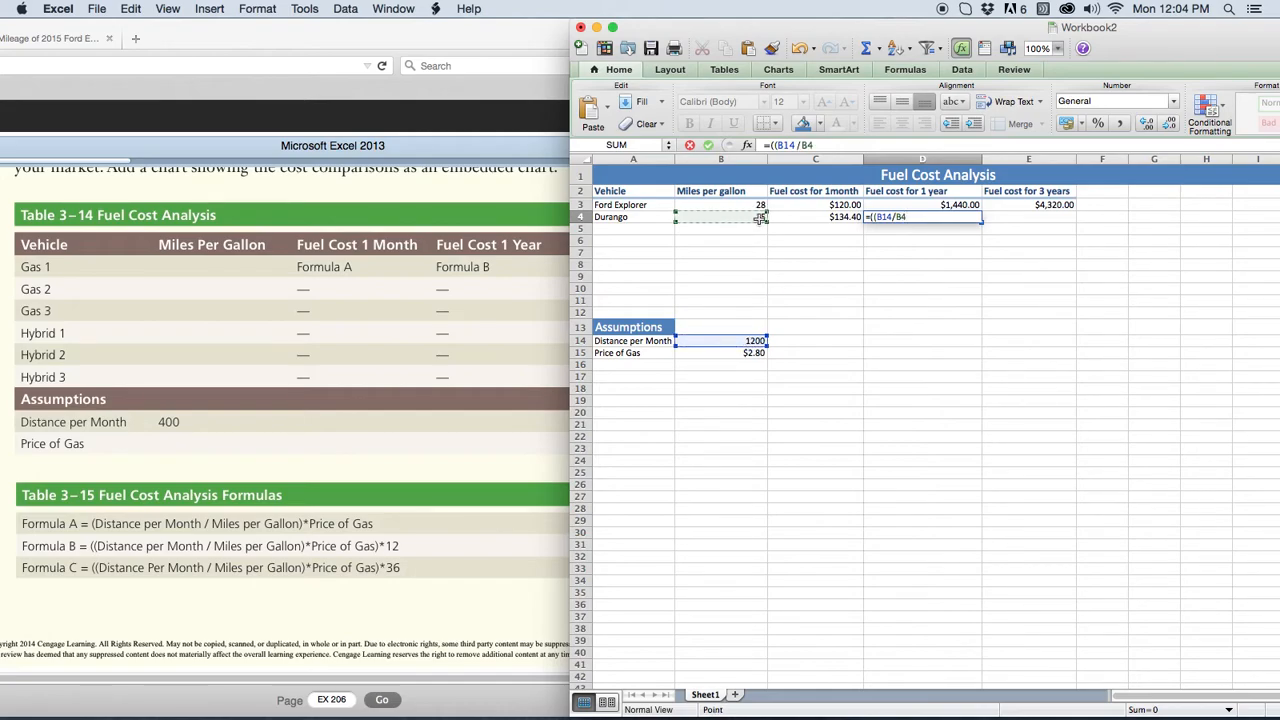
pyautogui.write(')*')
pyautogui.click(737, 353)
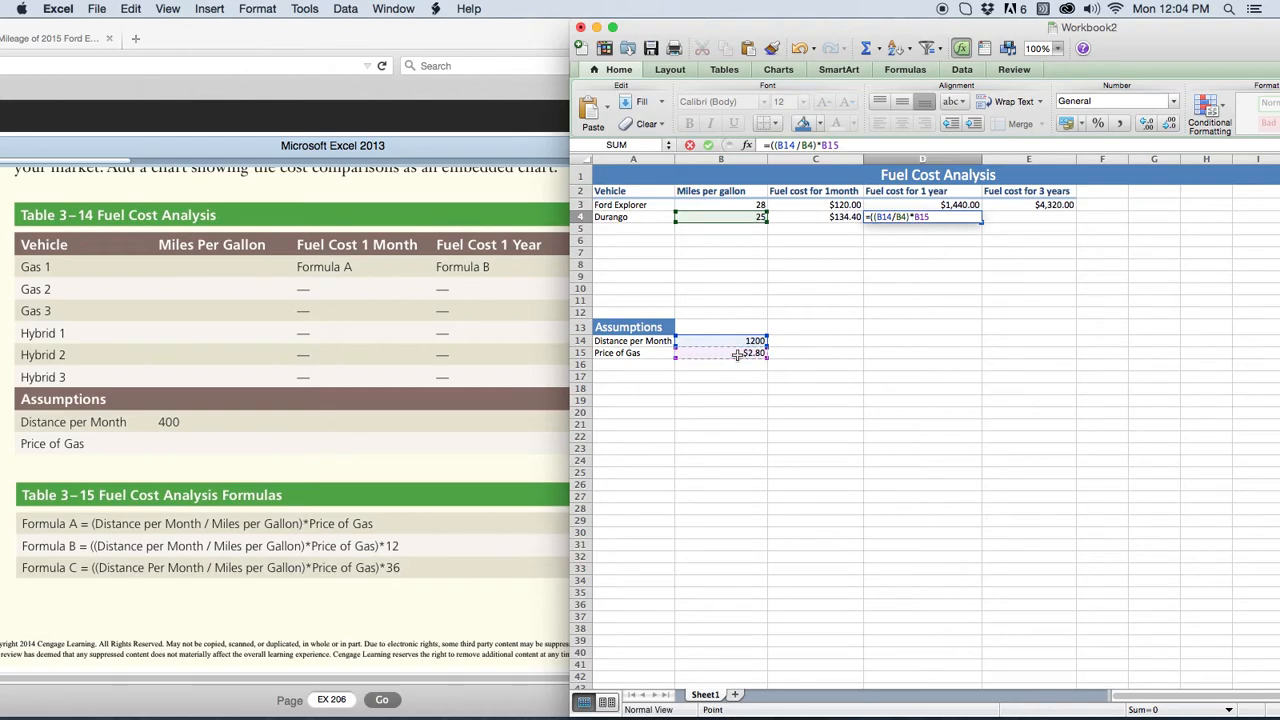
pyautogui.write(')*12')
pyautogui.click(708, 145)
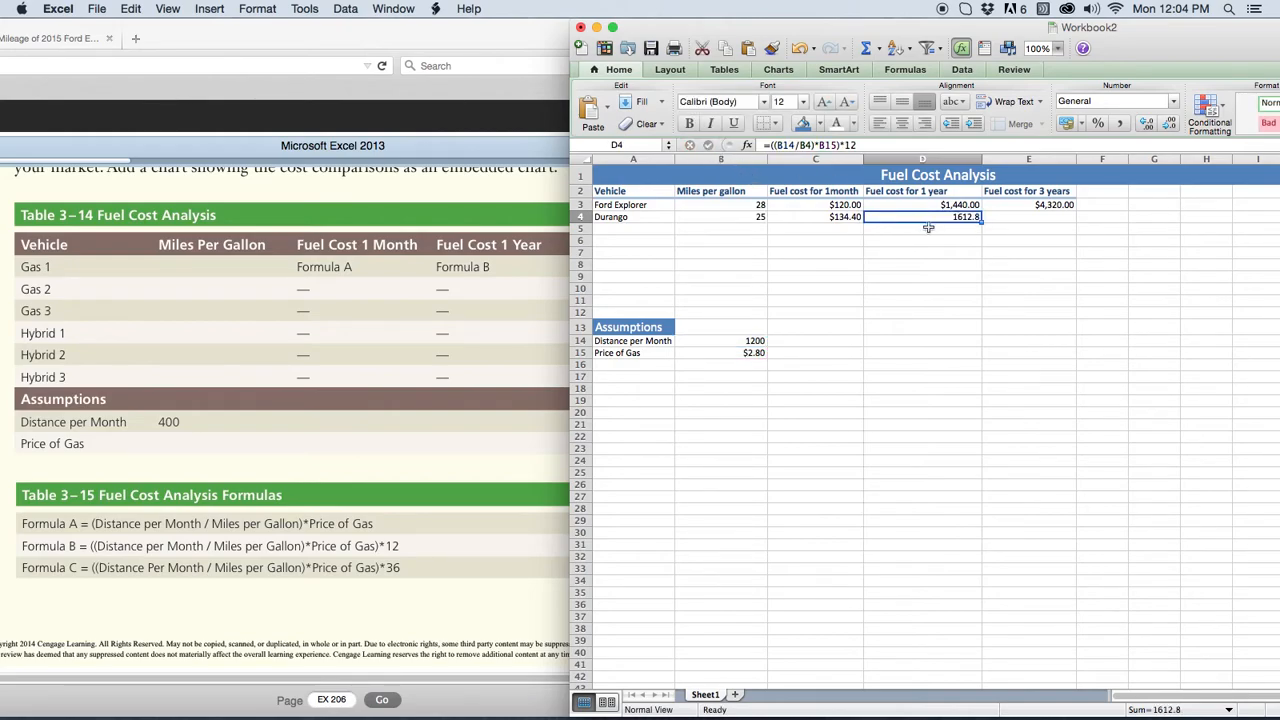
pyautogui.click(1173, 101)
pyautogui.click(1092, 144)
pyautogui.click(838, 144)
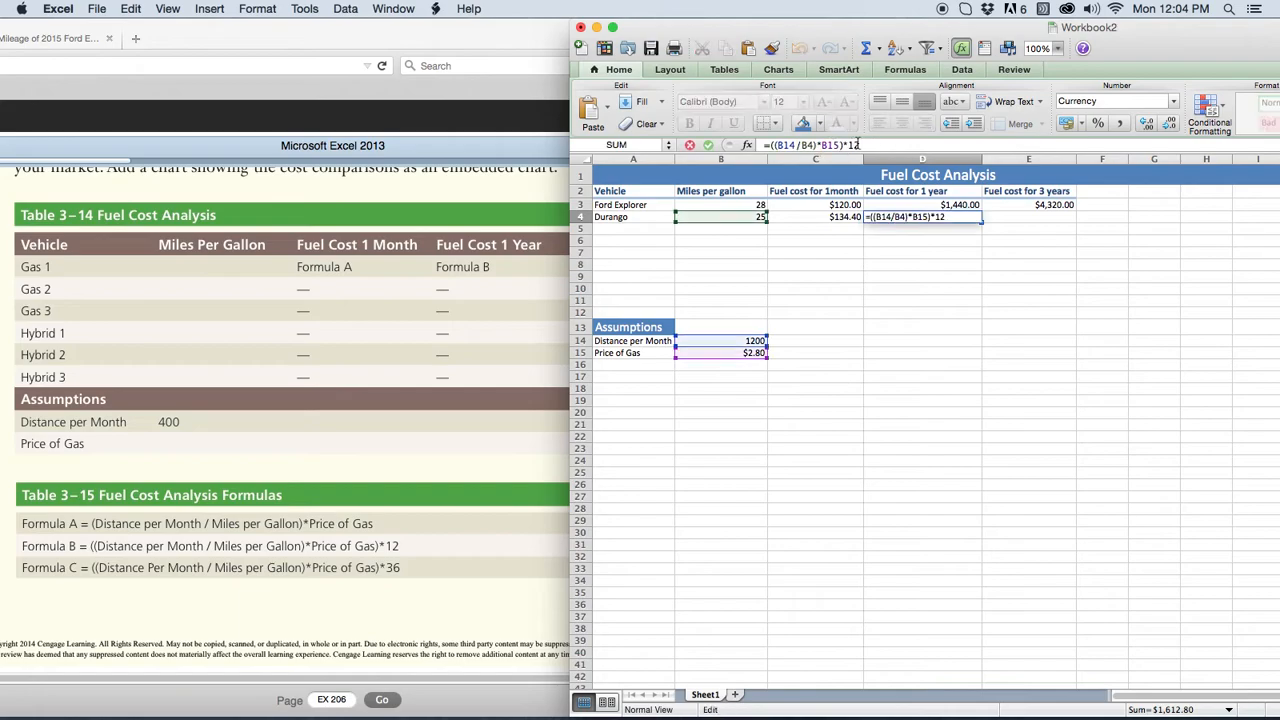
pyautogui.write('+')
pyautogui.click(1026, 218)
pyautogui.press('BackSpace')
pyautogui.press('BackSpace')
pyautogui.press('BackSpace')
pyautogui.write('+')
pyautogui.click(618, 230)
pyautogui.press('BackSpace')
pyautogui.press('BackSpace')
pyautogui.press('BackSpace')
pyautogui.click(708, 145)
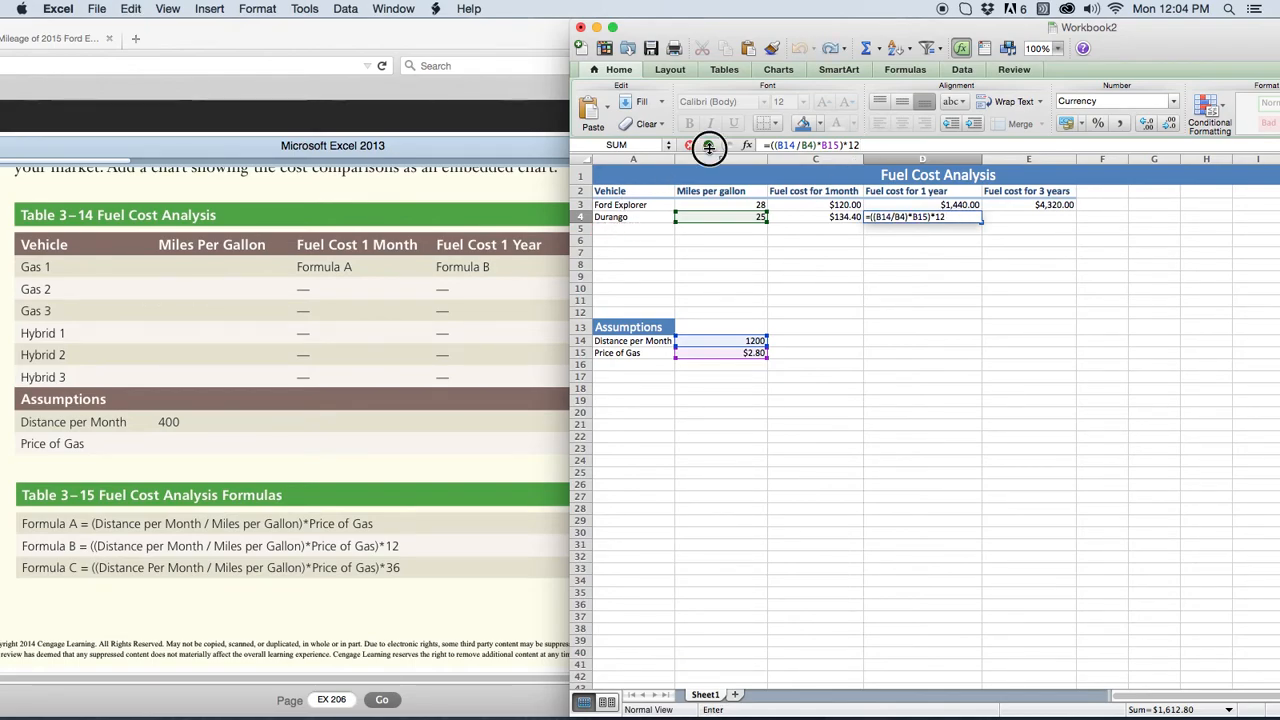
# Step: List the remaining vehicles in A5:A8 as Honda Civic, Ford Fusion, Charger Hybrid and Chevy Spark
pyautogui.click(608, 231)
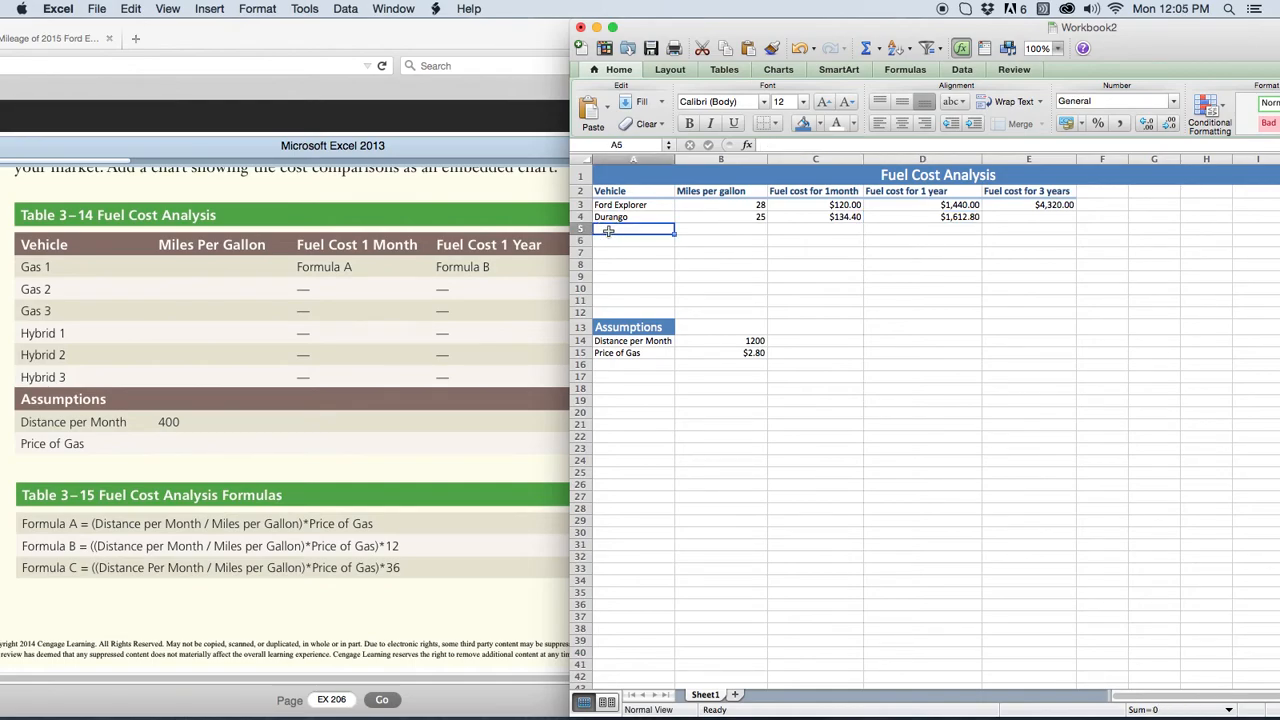
pyautogui.write('Honda Civic')
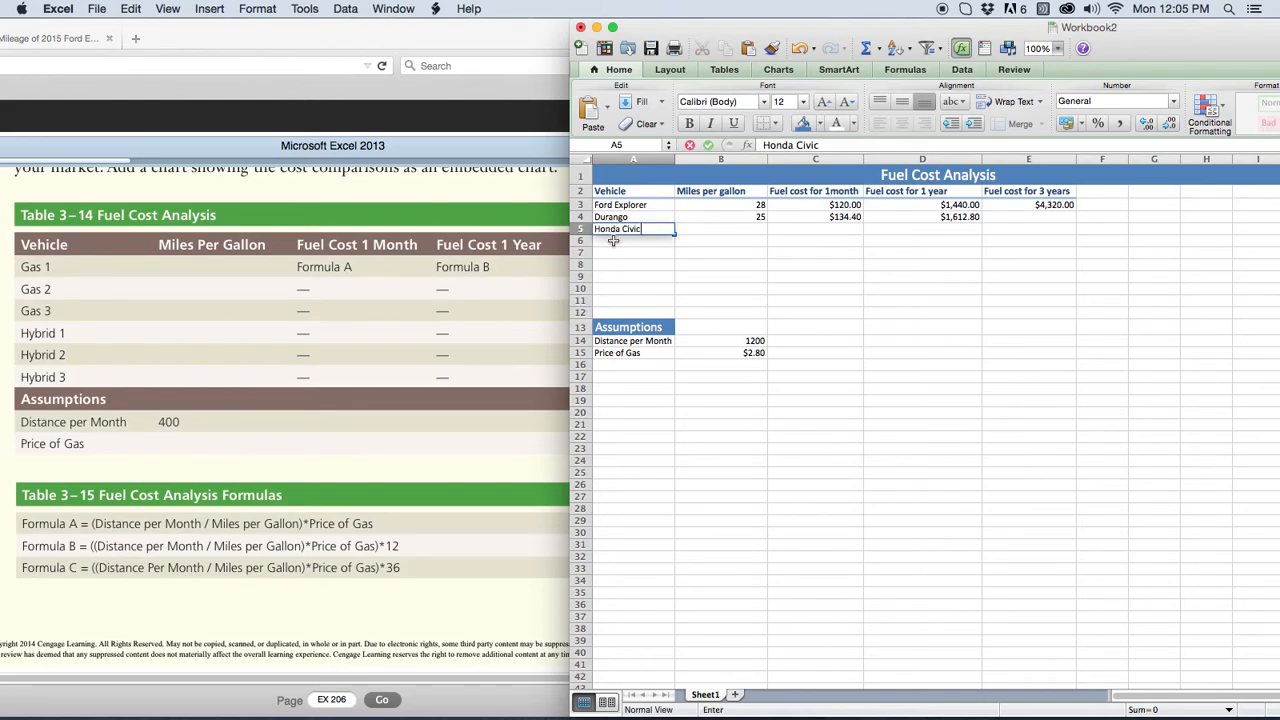
pyautogui.press('Return')
pyautogui.write('Ford Fusion')
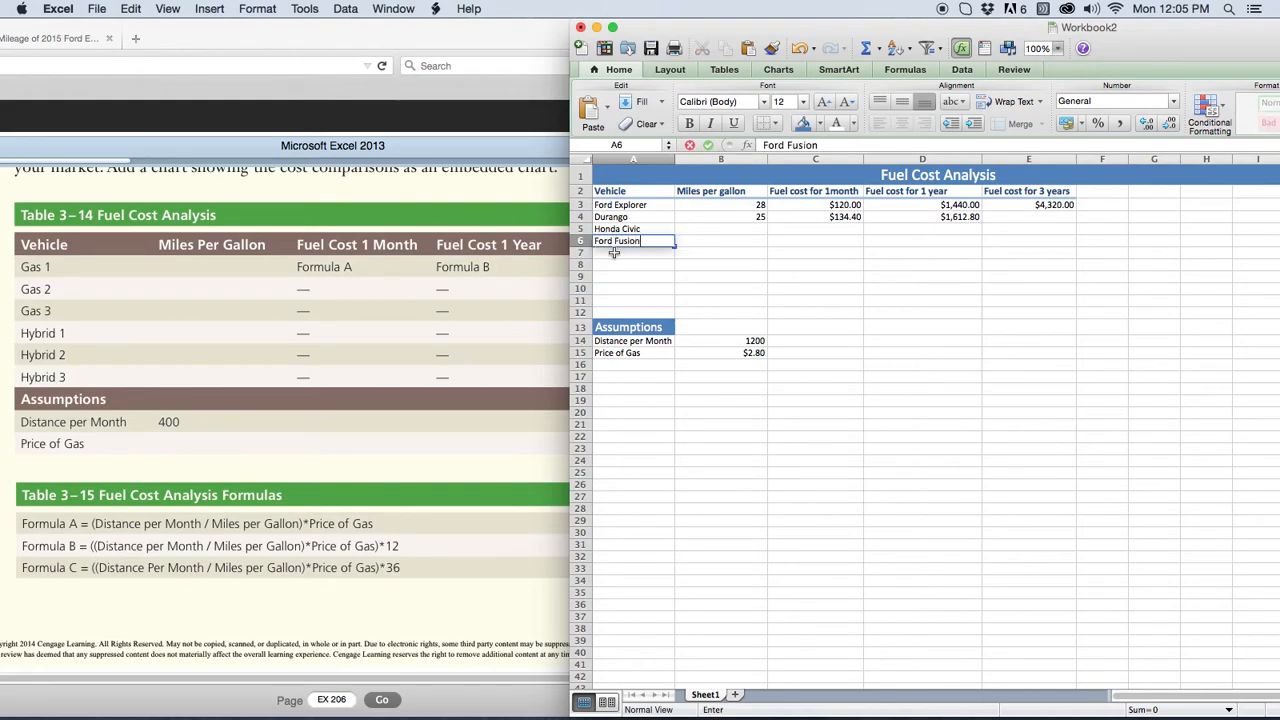
pyautogui.press('Return')
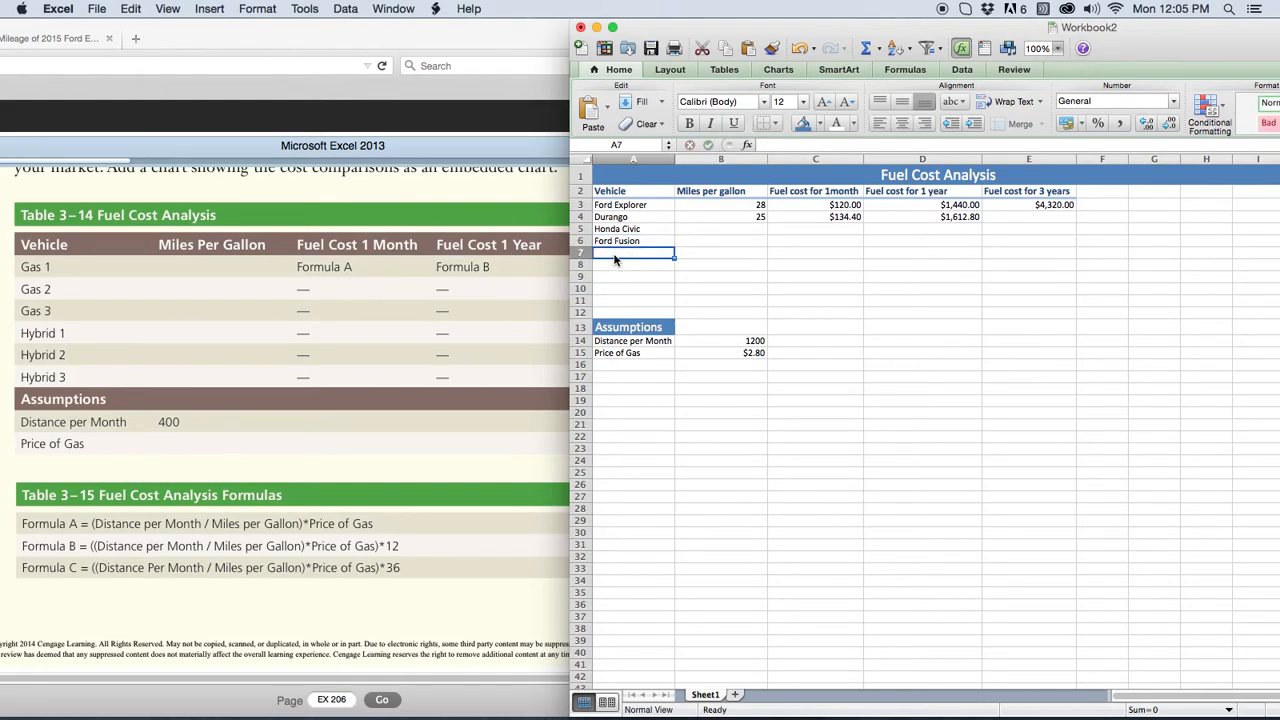
pyautogui.write('Charger Hybrid')
pyautogui.press('Return')
pyautogui.write('Chevy Spark')
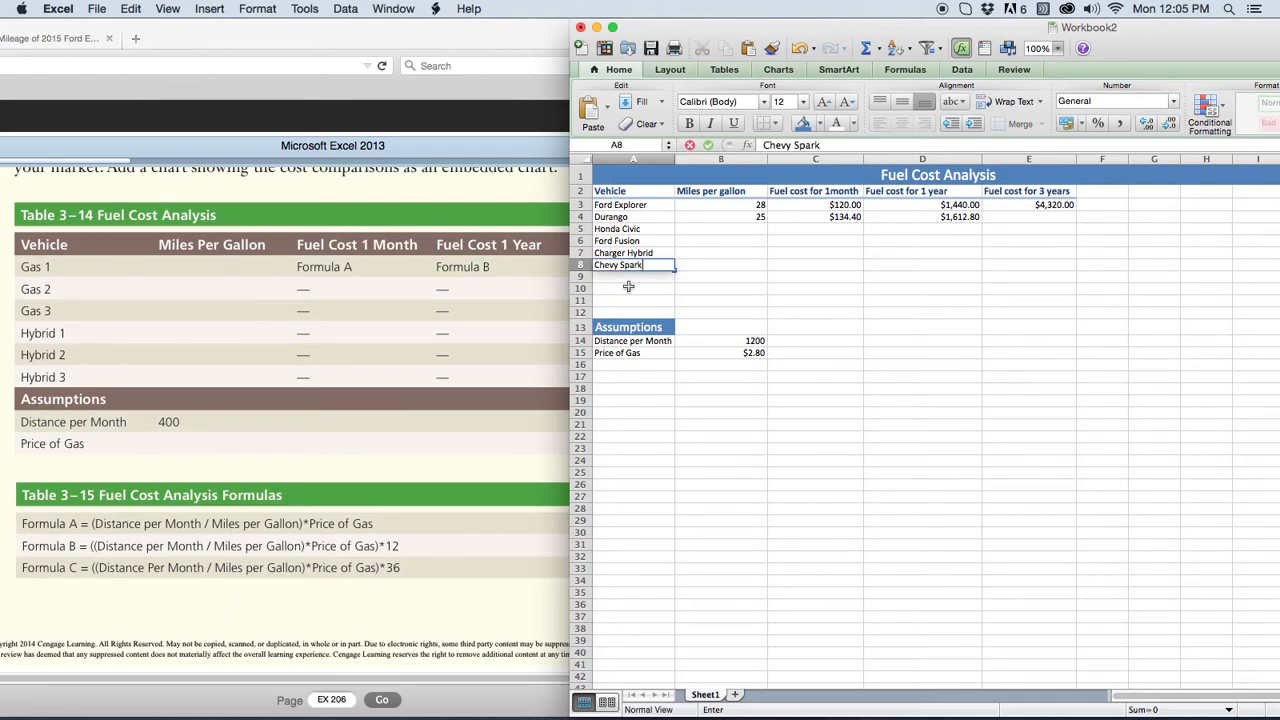
pyautogui.press('Return')
# Step: Review the vehicle list in A3:A8, comparing the first three entries with the last three
pyautogui.click(636, 207)
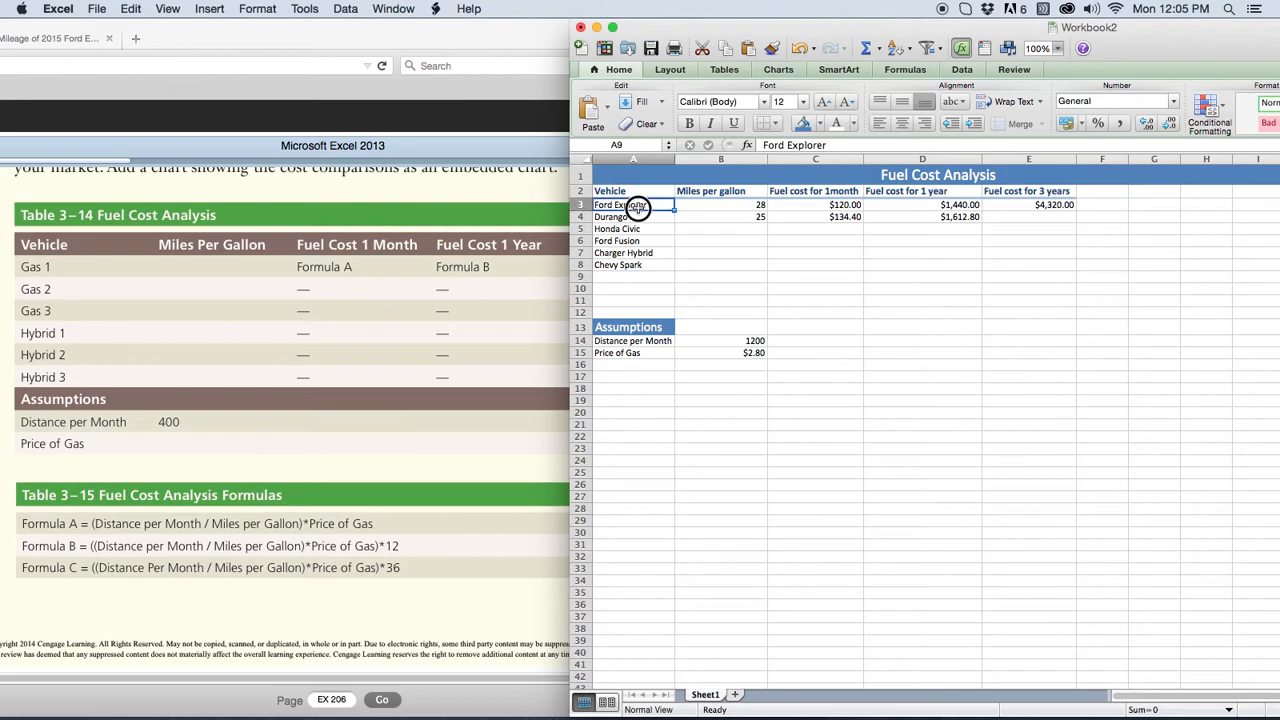
pyautogui.click(638, 217)
pyautogui.press('Down')
pyautogui.press('Down')
pyautogui.press('Down')
pyautogui.press('Down')
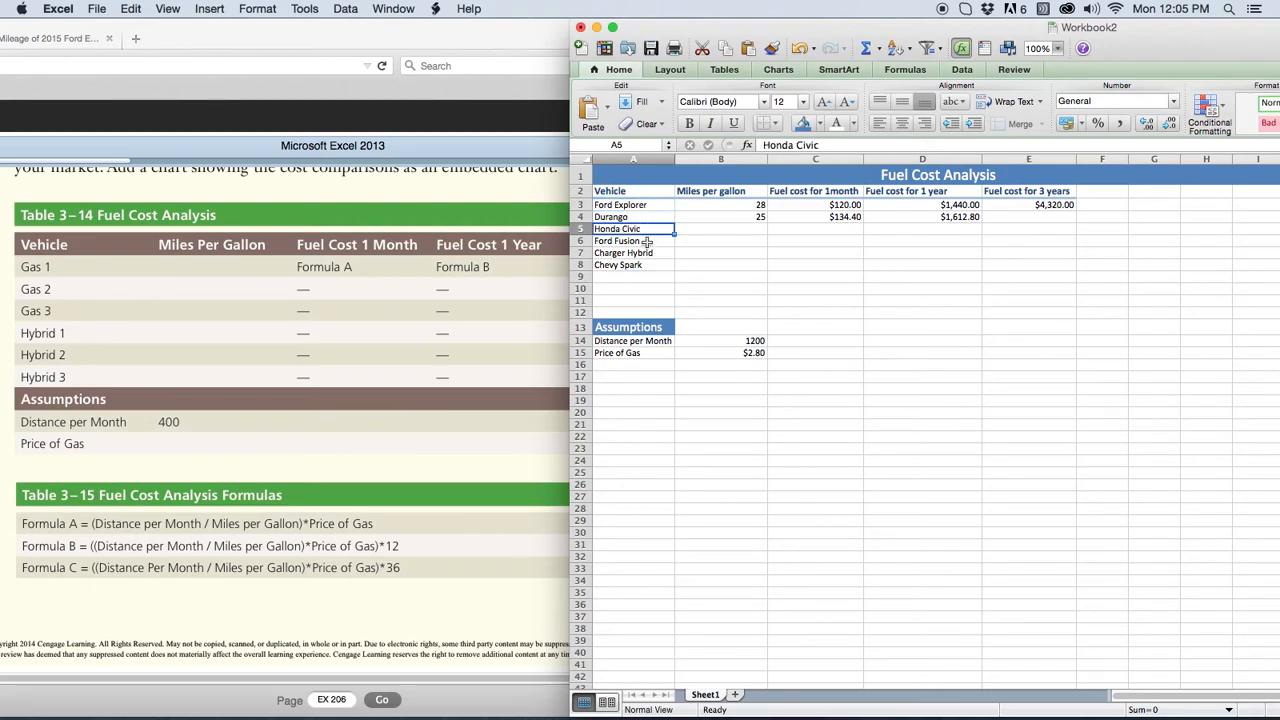
pyautogui.moveTo(642, 243); pyautogui.dragTo(643, 263)
pyautogui.moveTo(633, 207); pyautogui.dragTo(632, 229)
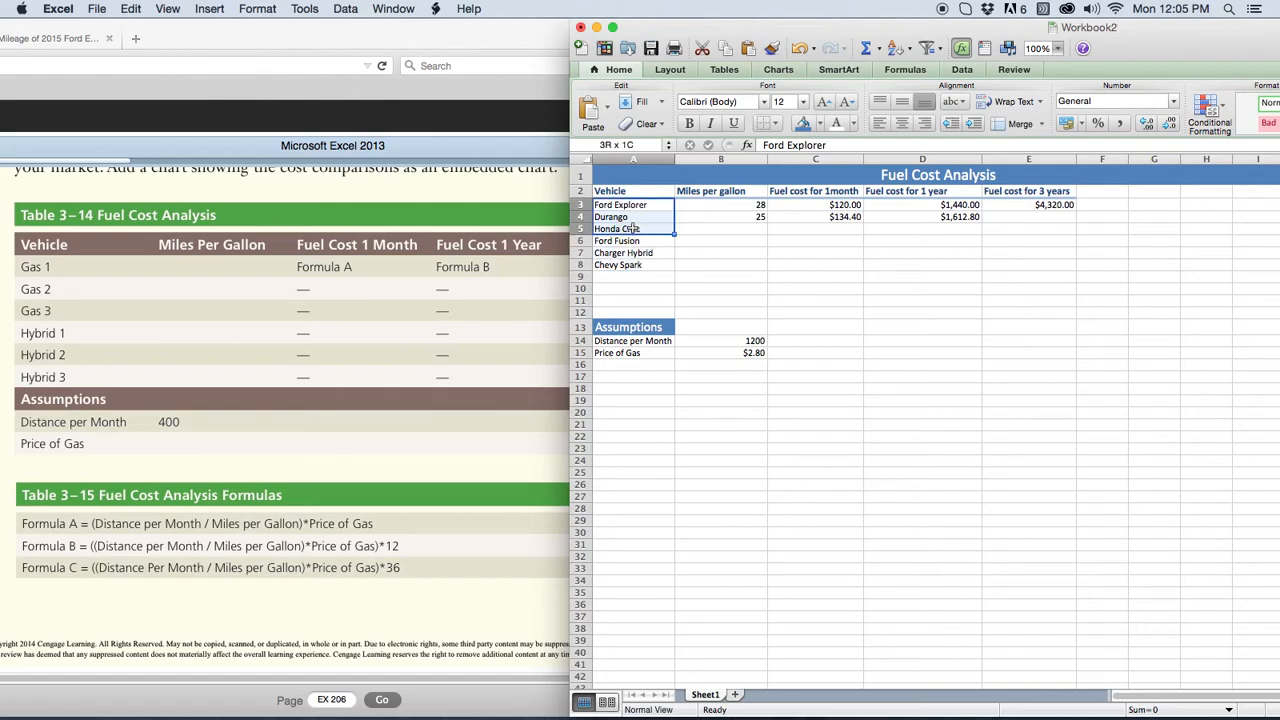
# Step: Enter miles per gallon in B5:B8: 32 for Honda Civic, 41 for Ford Fusion, 39 for Charger Hybrid and 31 for Chevy Spark
pyautogui.click(750, 230)
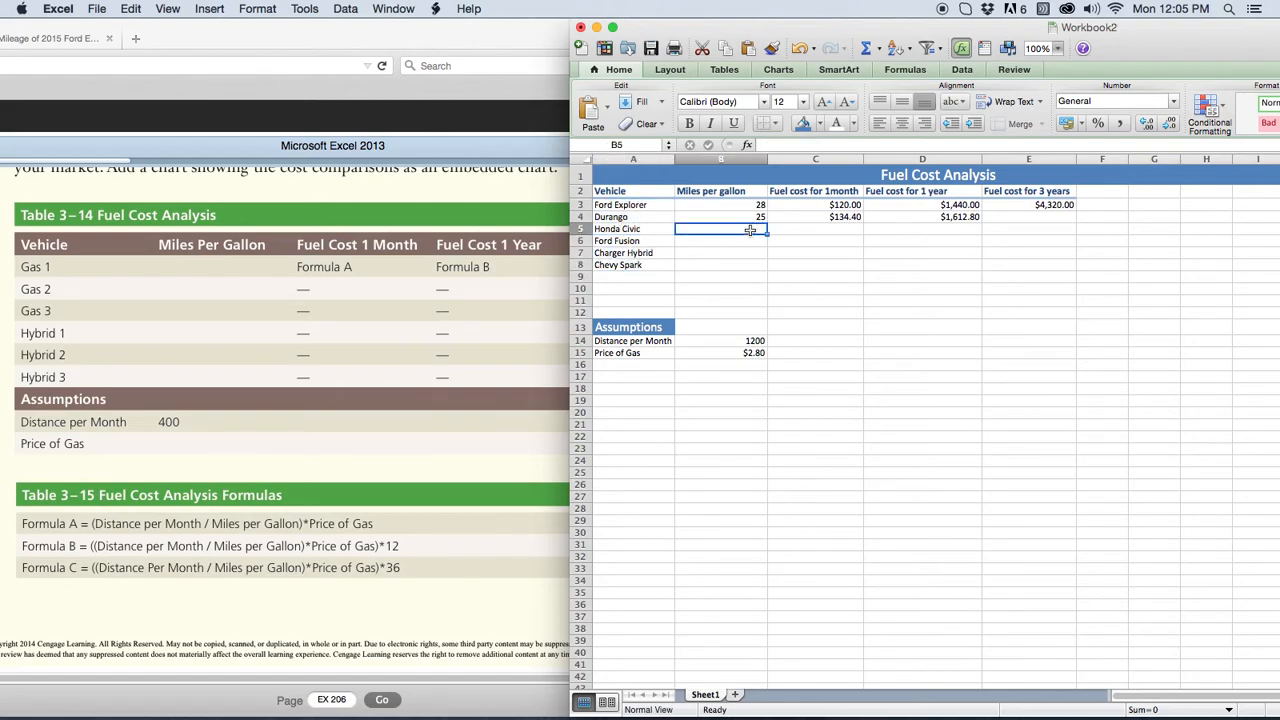
pyautogui.write('32')
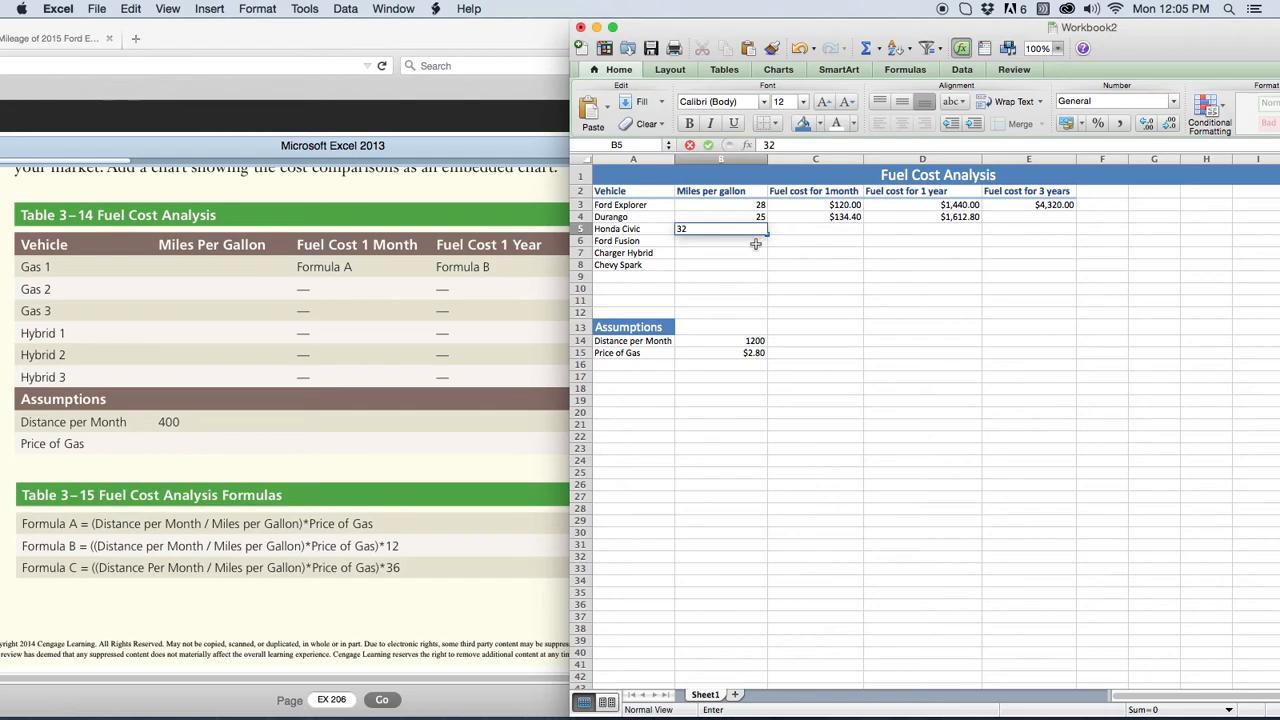
pyautogui.press('Return')
pyautogui.write('41')
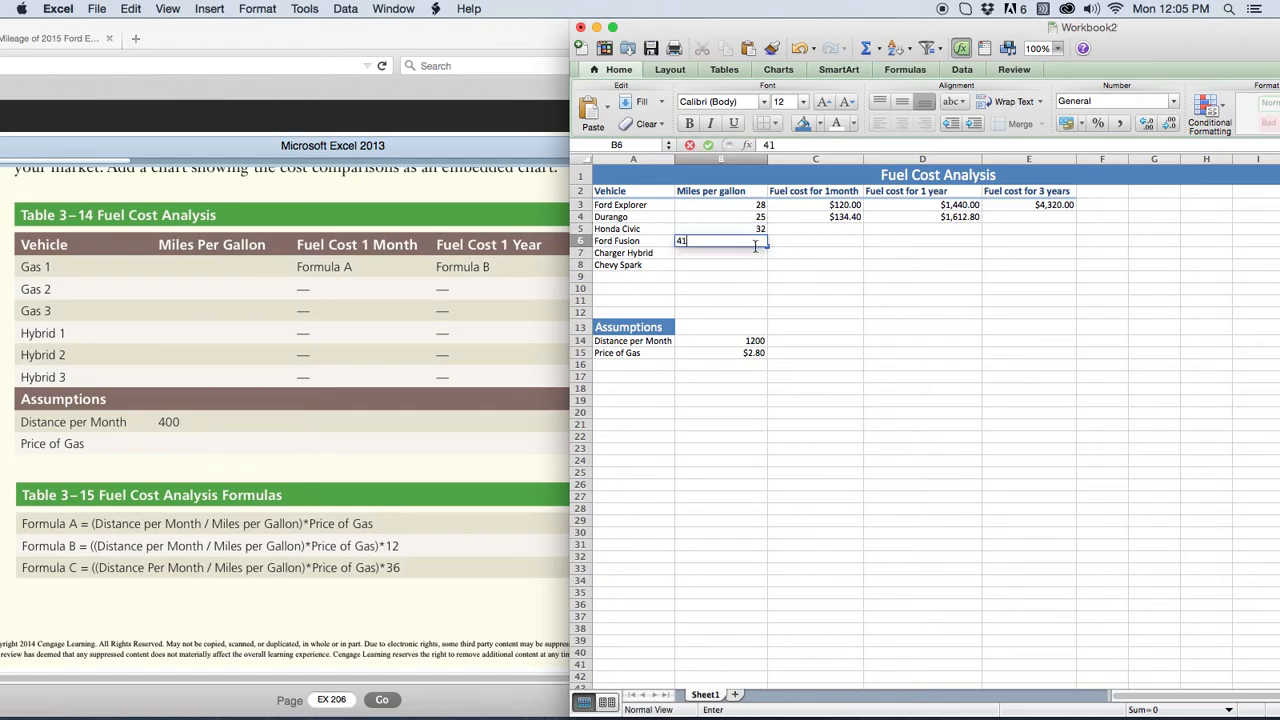
pyautogui.press('Return')
pyautogui.write('39')
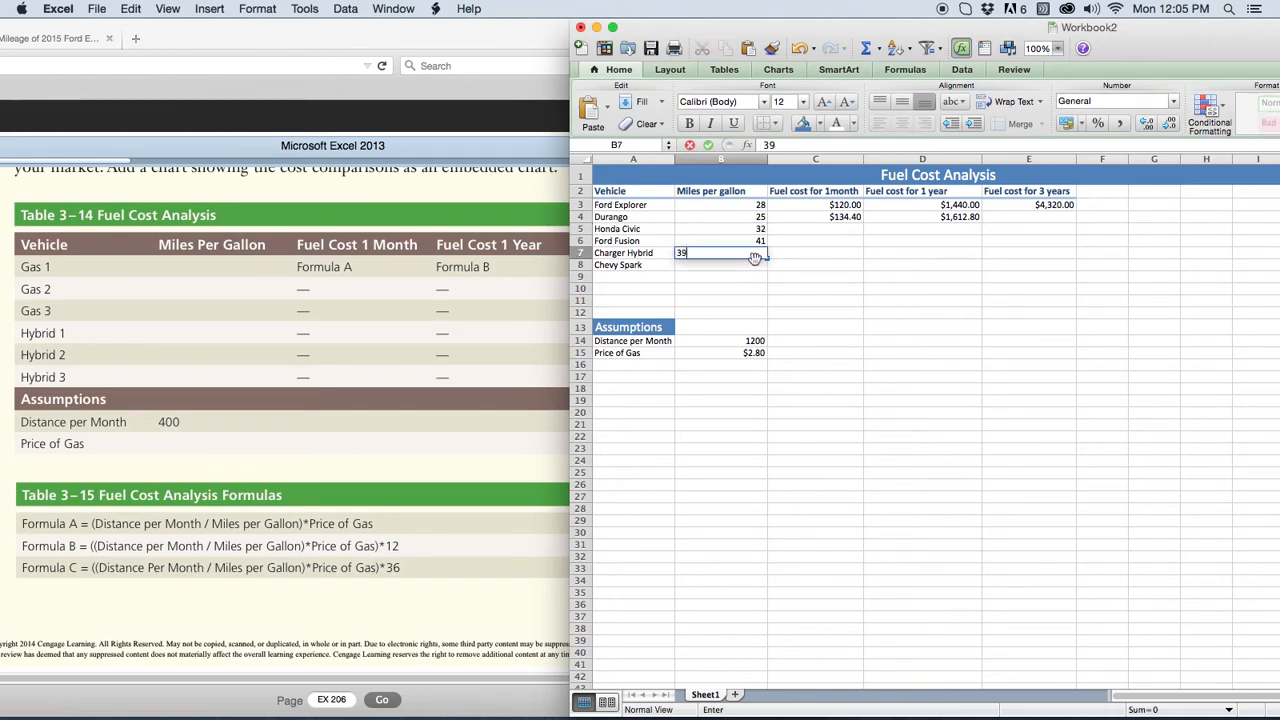
pyautogui.press('Return')
pyautogui.write('31')
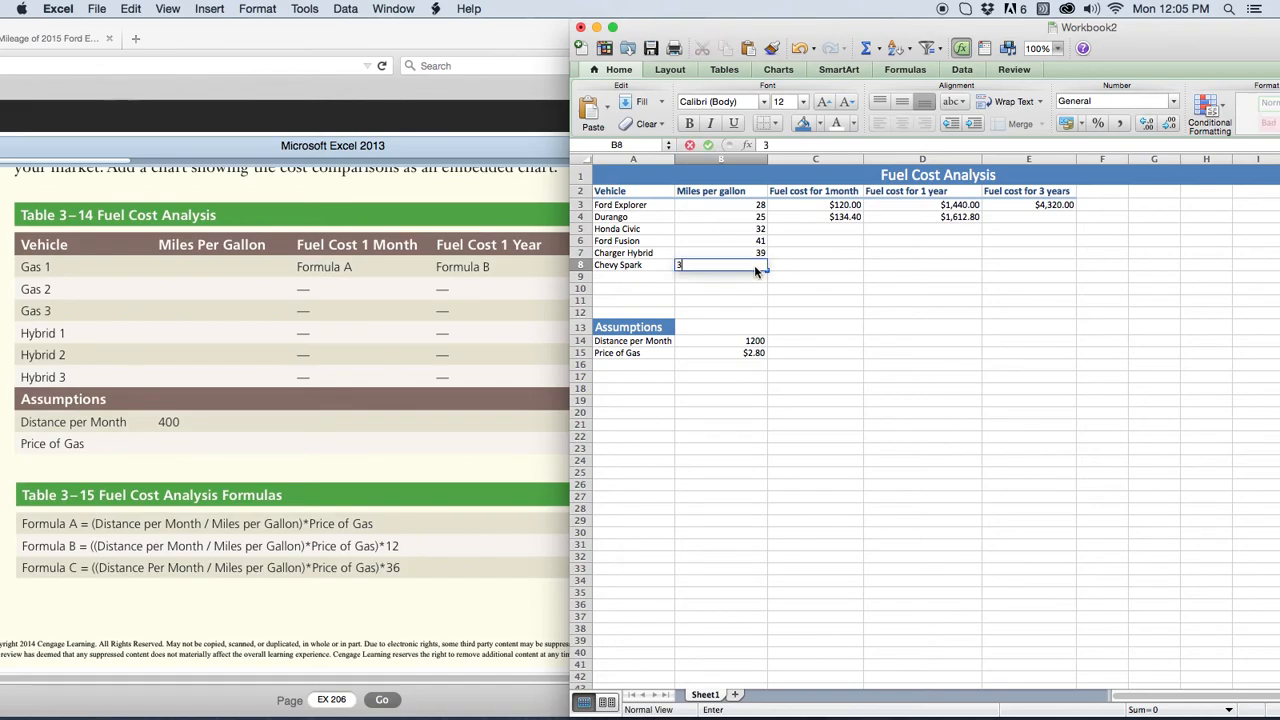
pyautogui.press('Return')
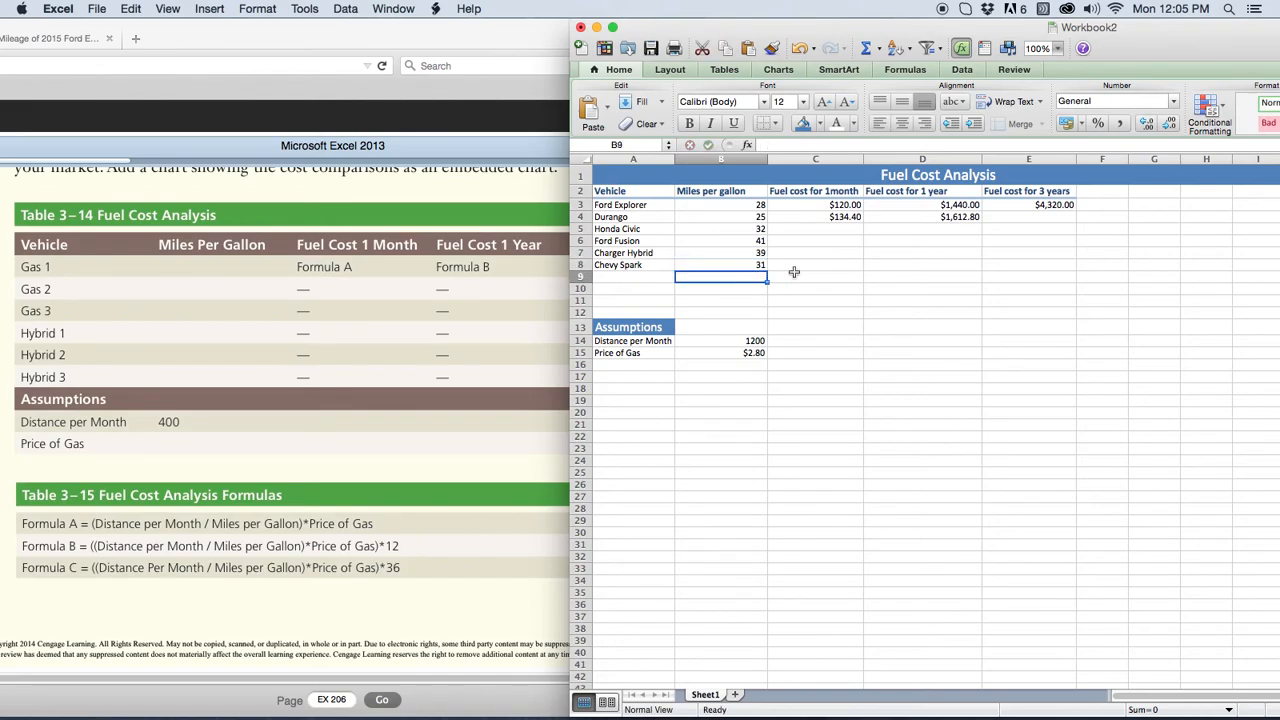
# Step: Compare the fuel cost formulas in C4, D4 and E3 with Formulas A, B and C in textbook Table 3-15
pyautogui.click(840, 233)
pyautogui.click(53, 530)
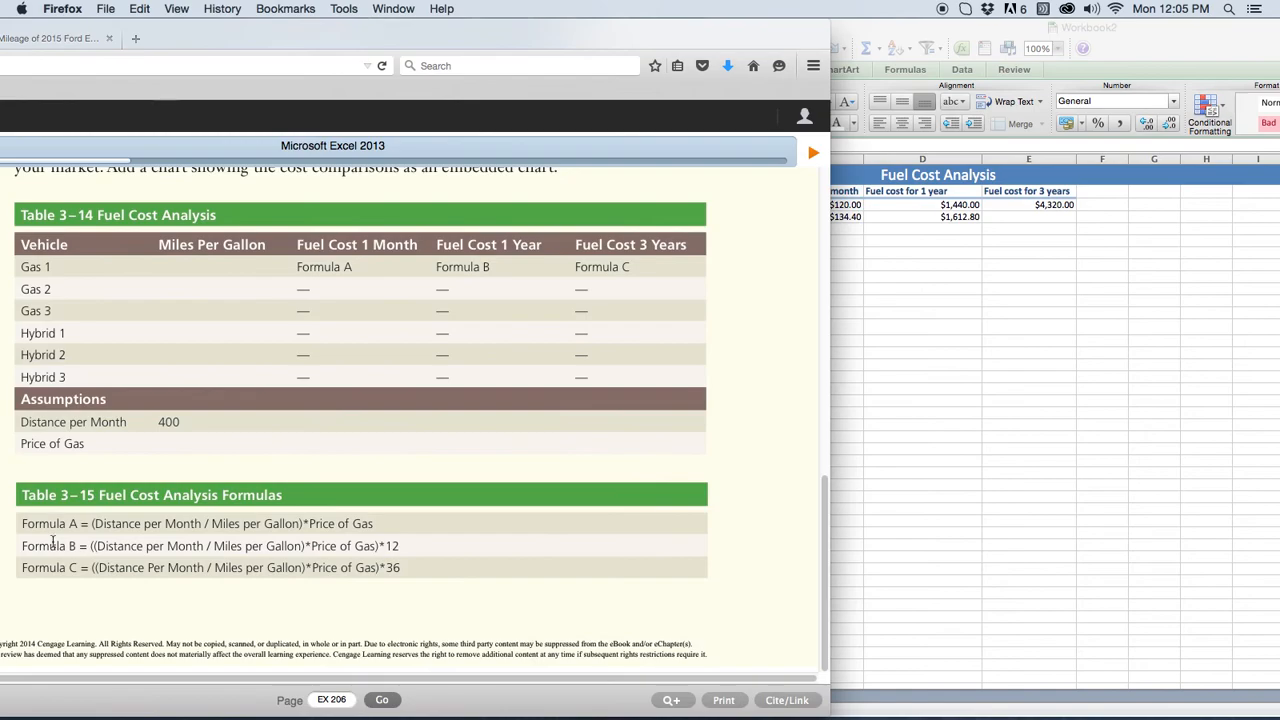
pyautogui.click(867, 314)
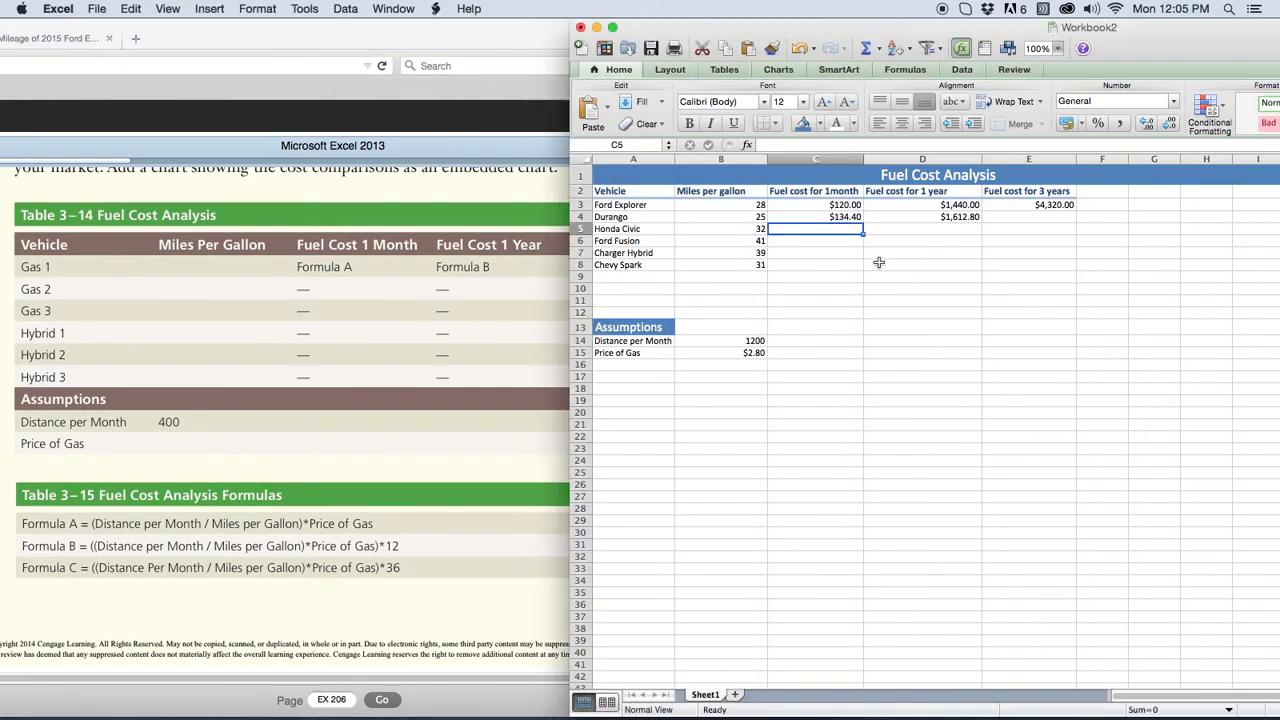
pyautogui.click(849, 218)
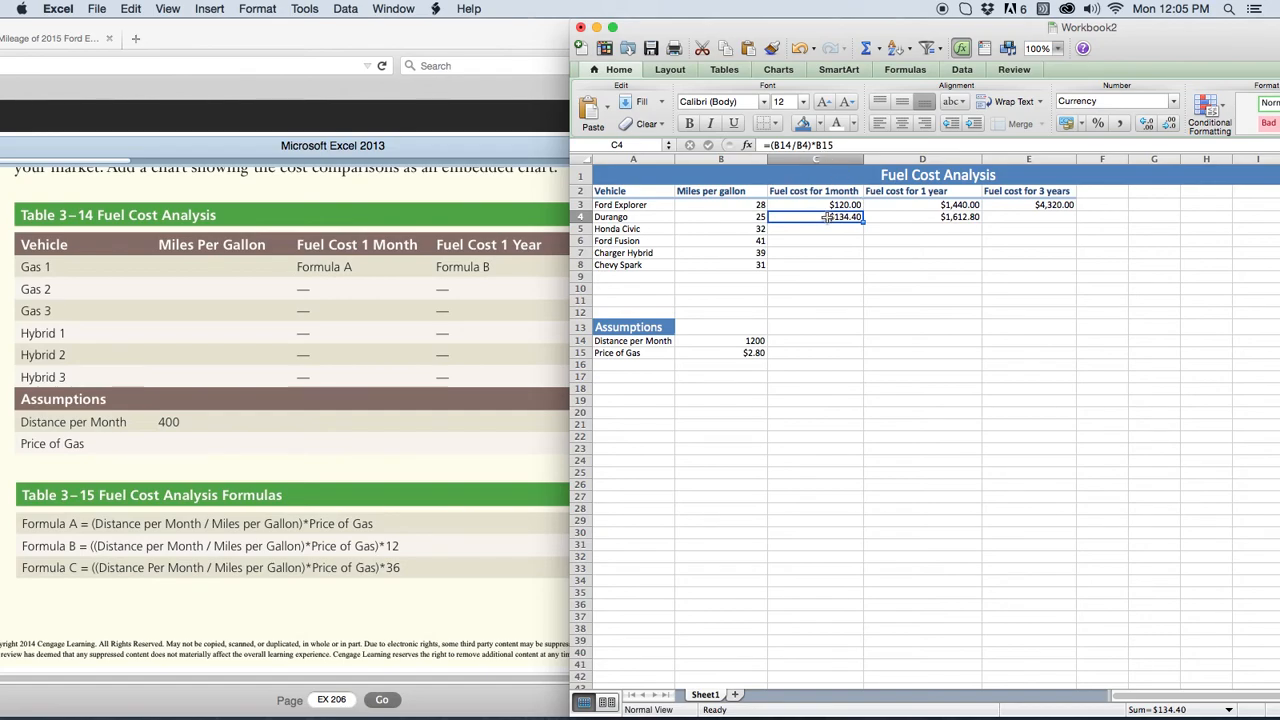
pyautogui.click(946, 220)
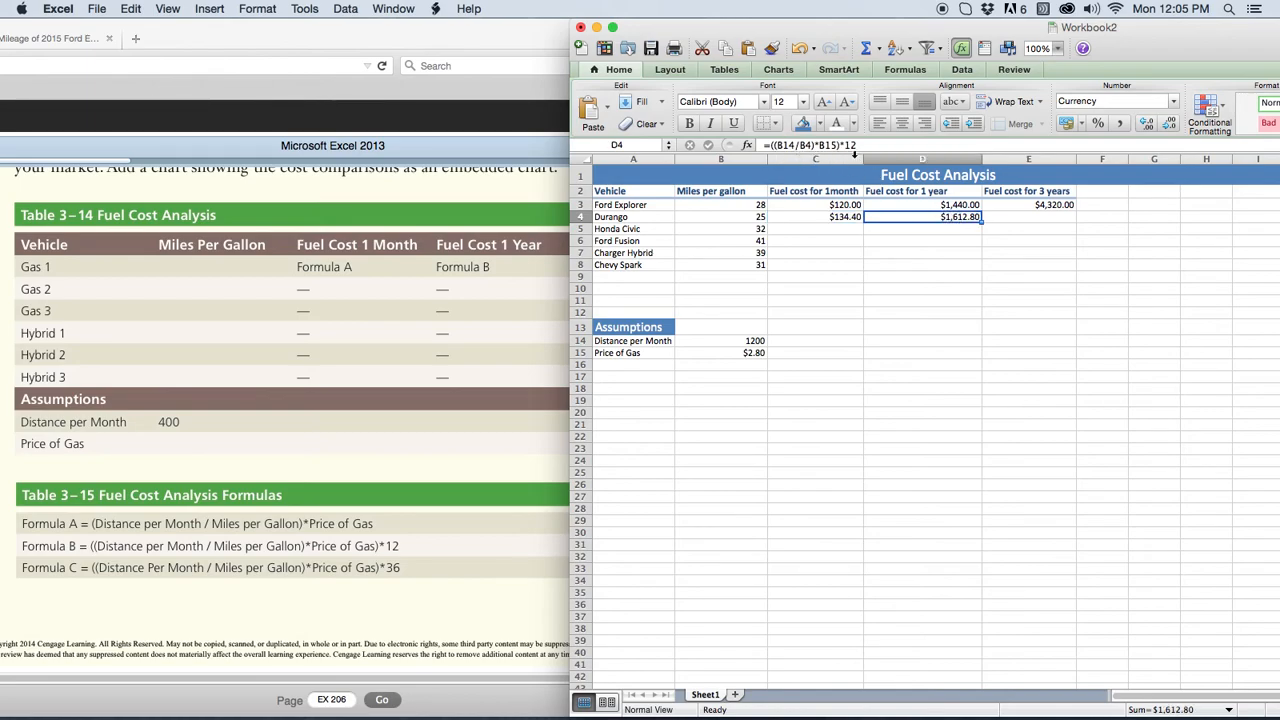
pyautogui.click(1032, 206)
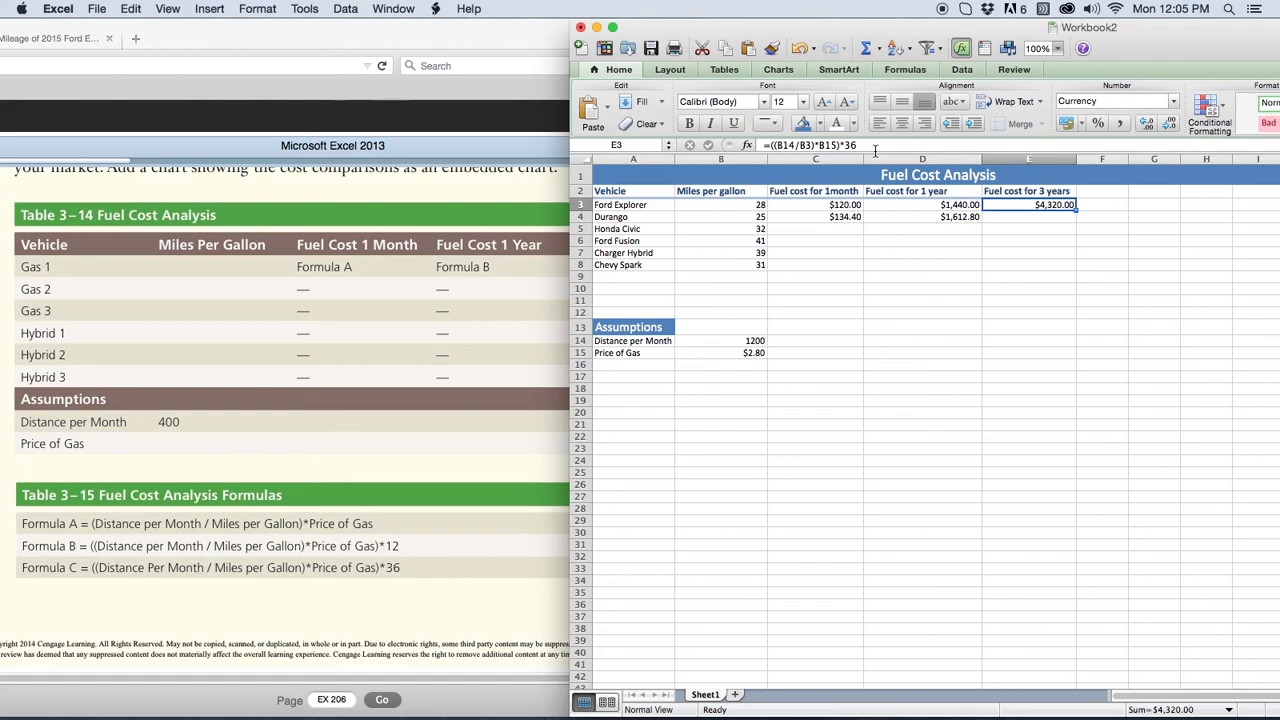
pyautogui.click(342, 523)
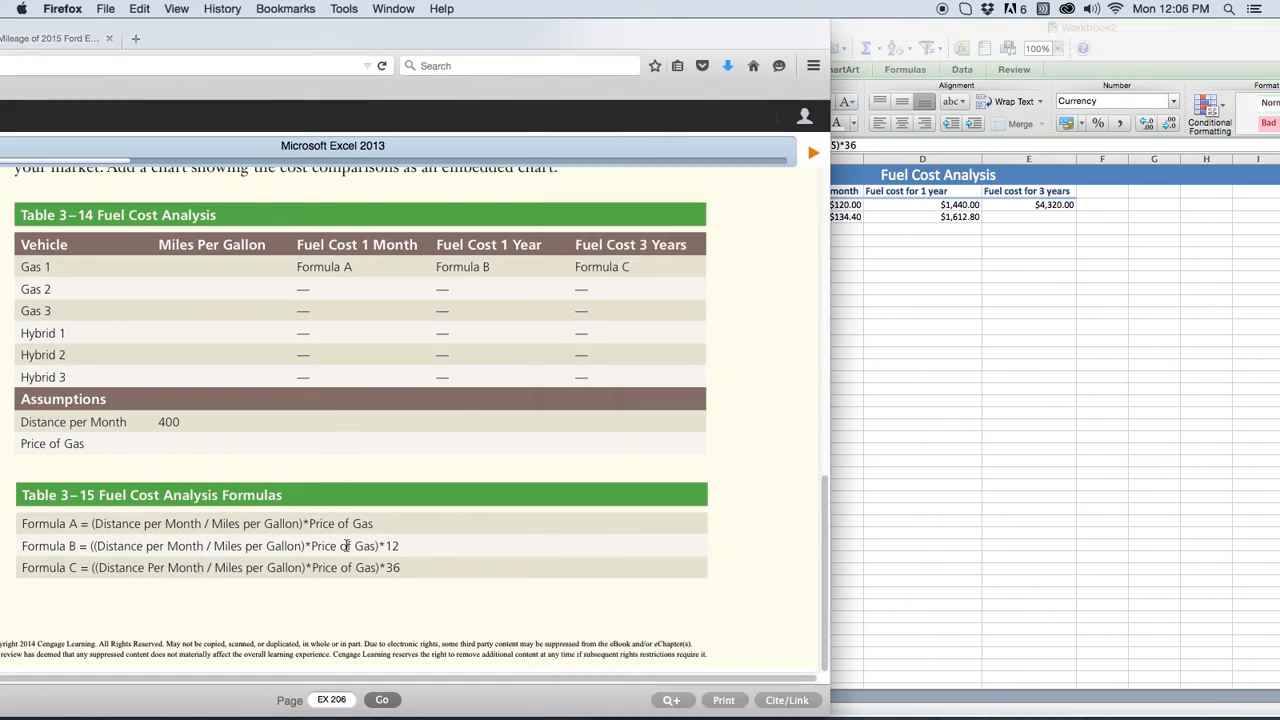
pyautogui.click(951, 356)
pyautogui.moveTo(837, 22); pyautogui.dragTo(563, 12)
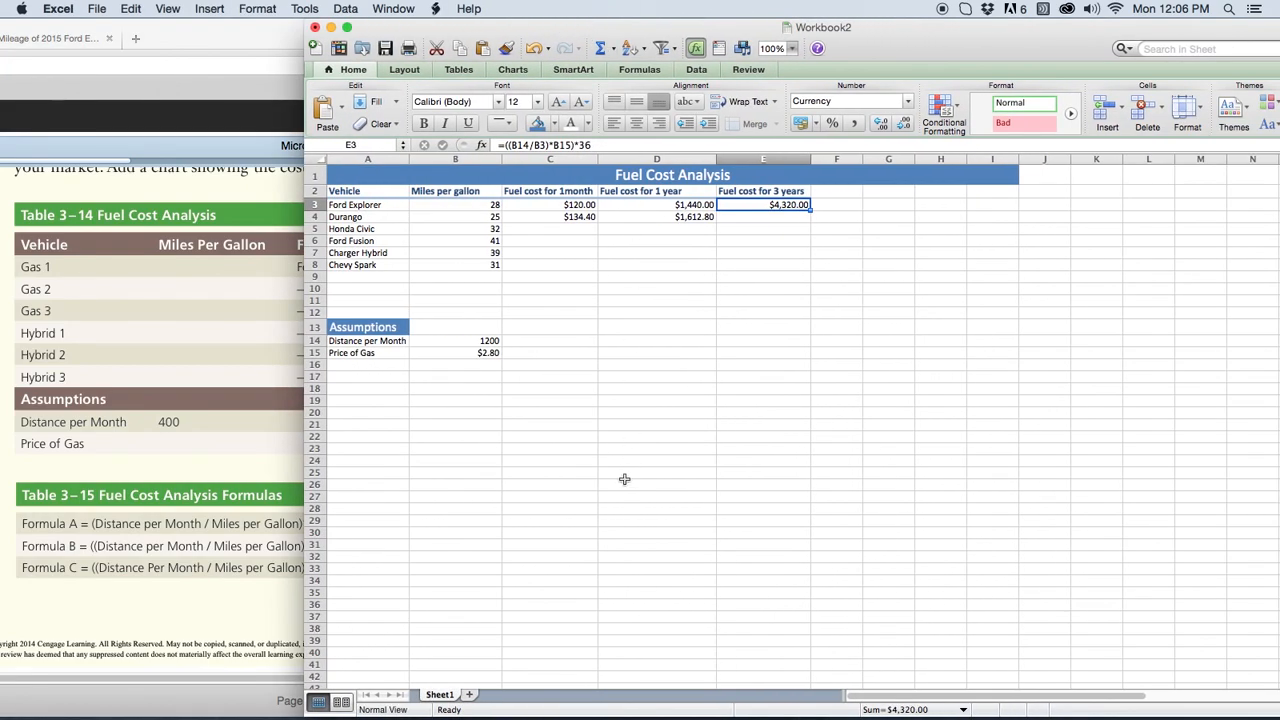
pyautogui.moveTo(491, 705)
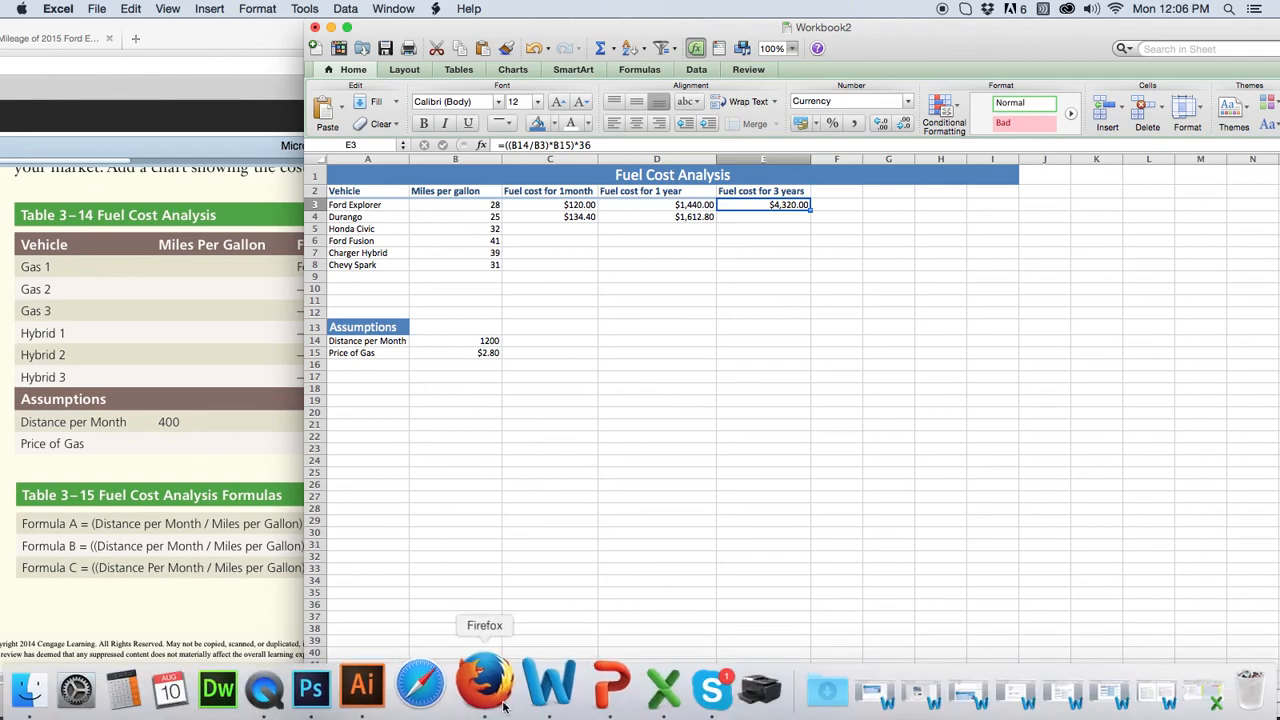
pyautogui.rightClick(300, 684)
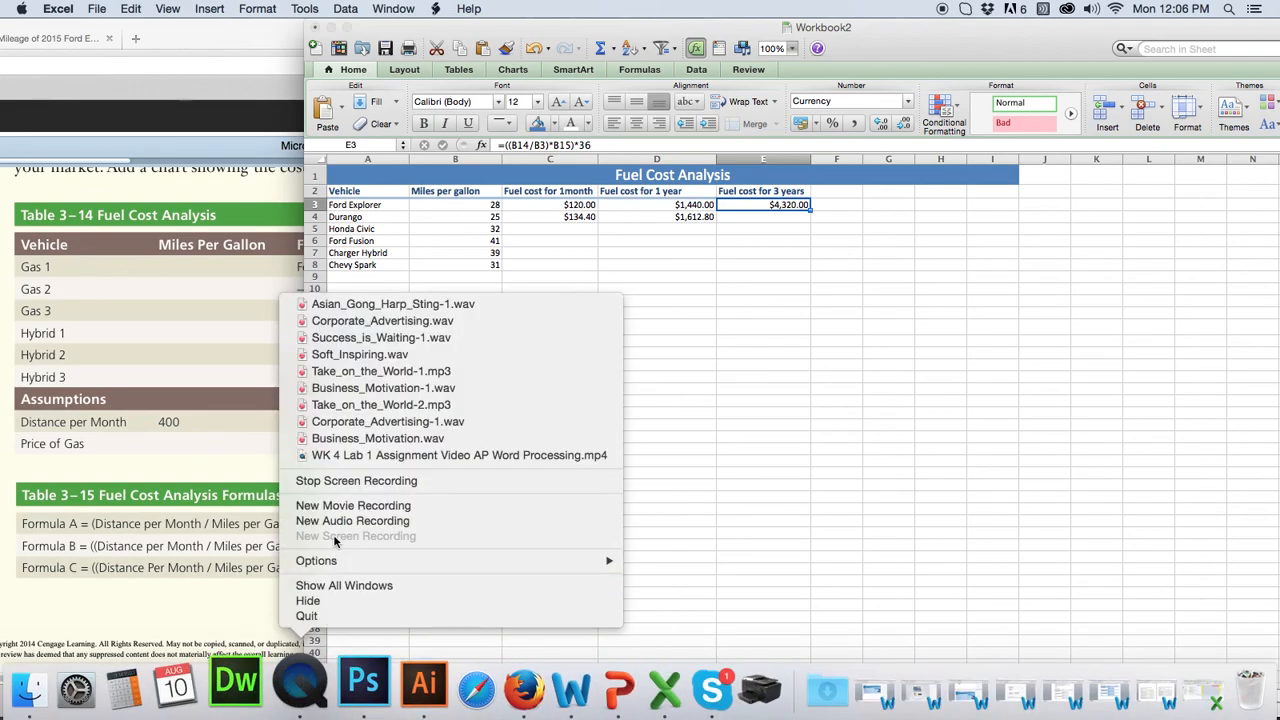